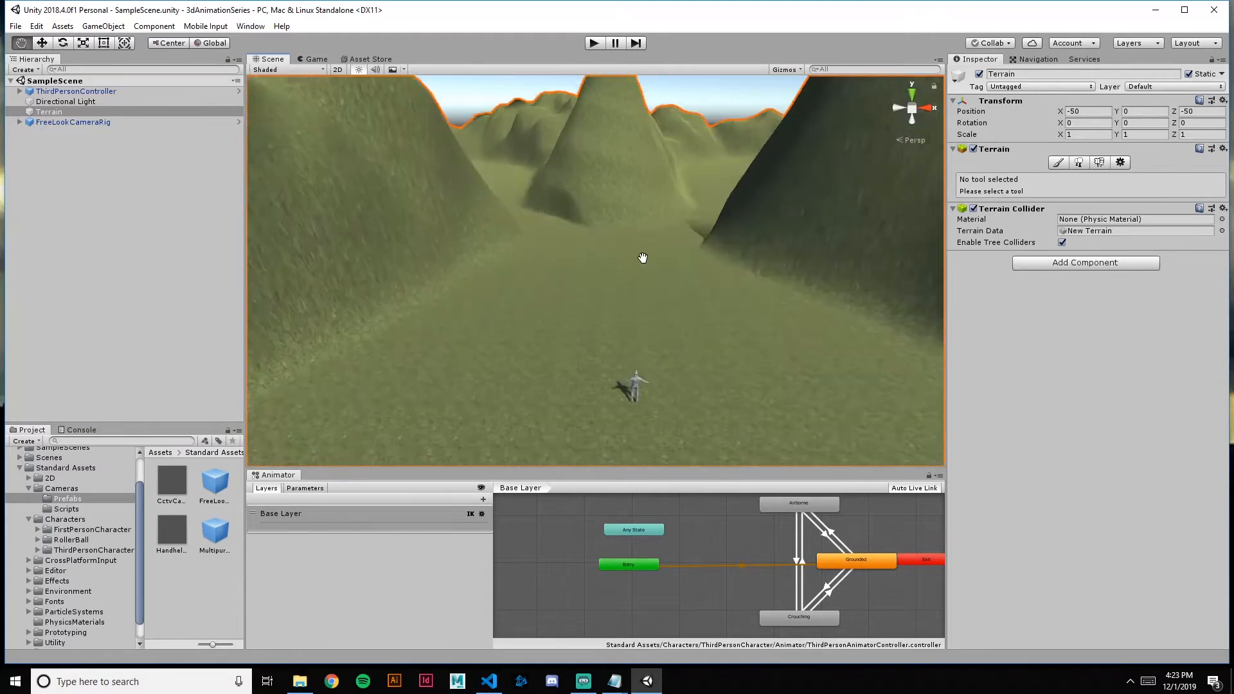
Play-test the scene by running the third-person character around the terrain, and stop play mode
click(594, 43)
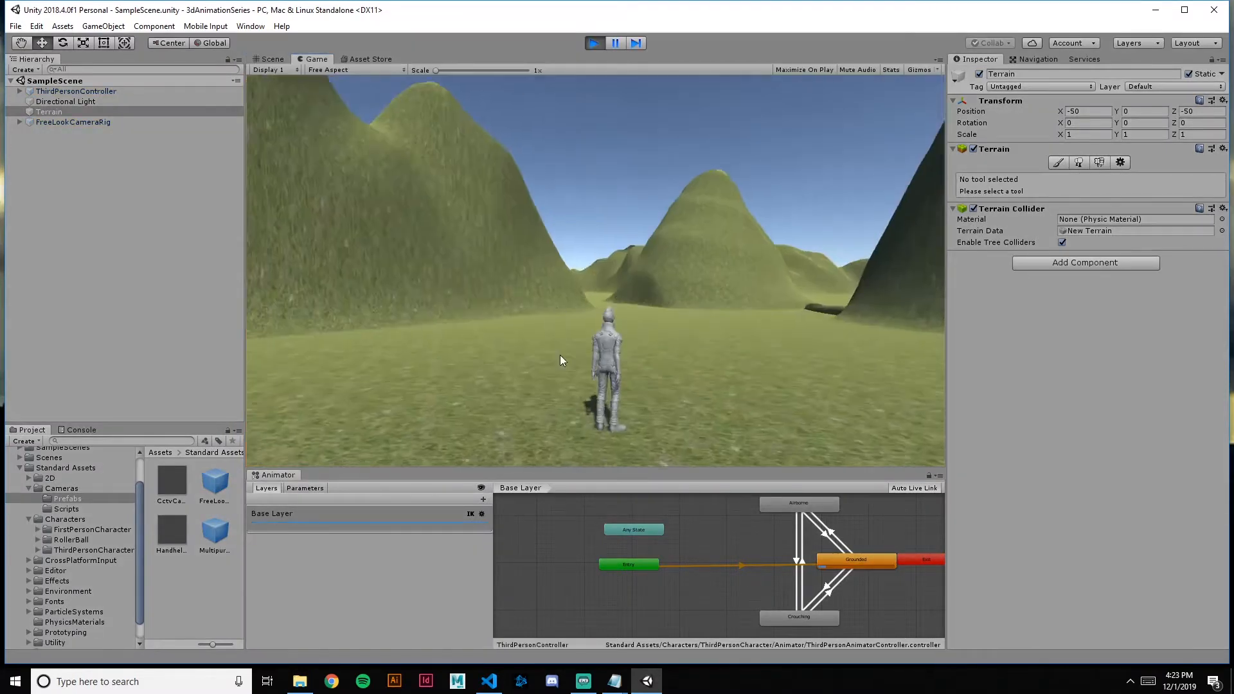
key(w)
key(d)
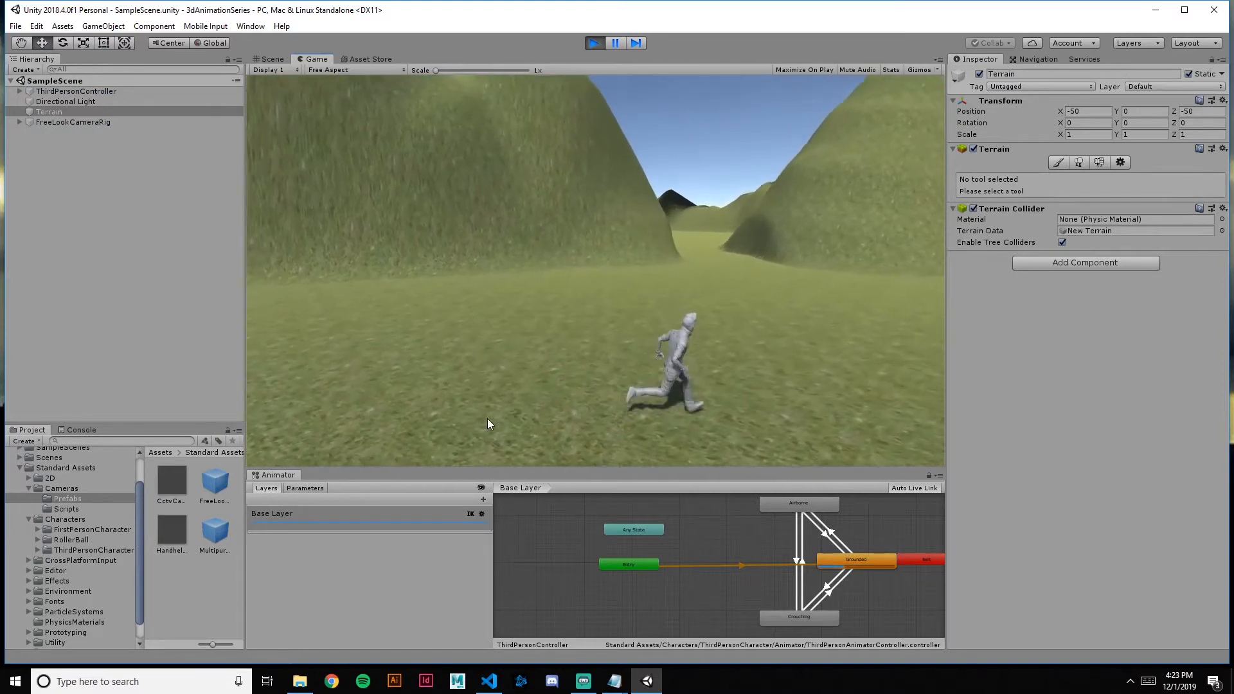
key(a)
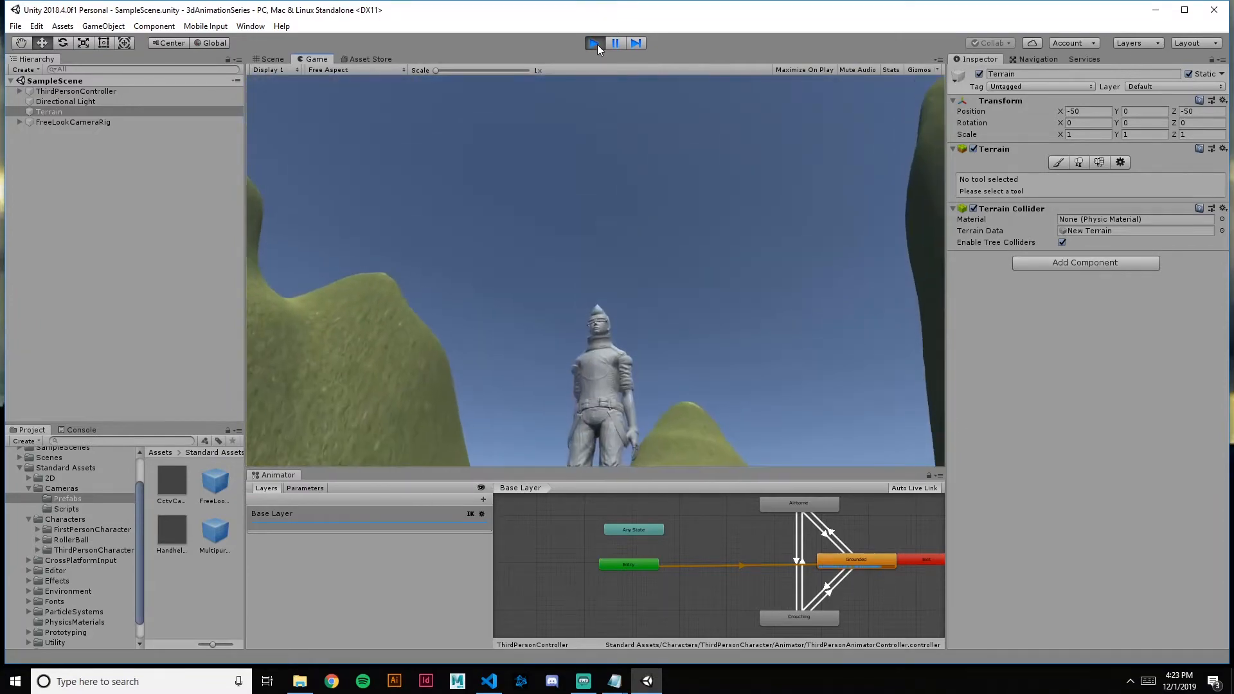
click(595, 43)
scroll(689, 361, up, 3)
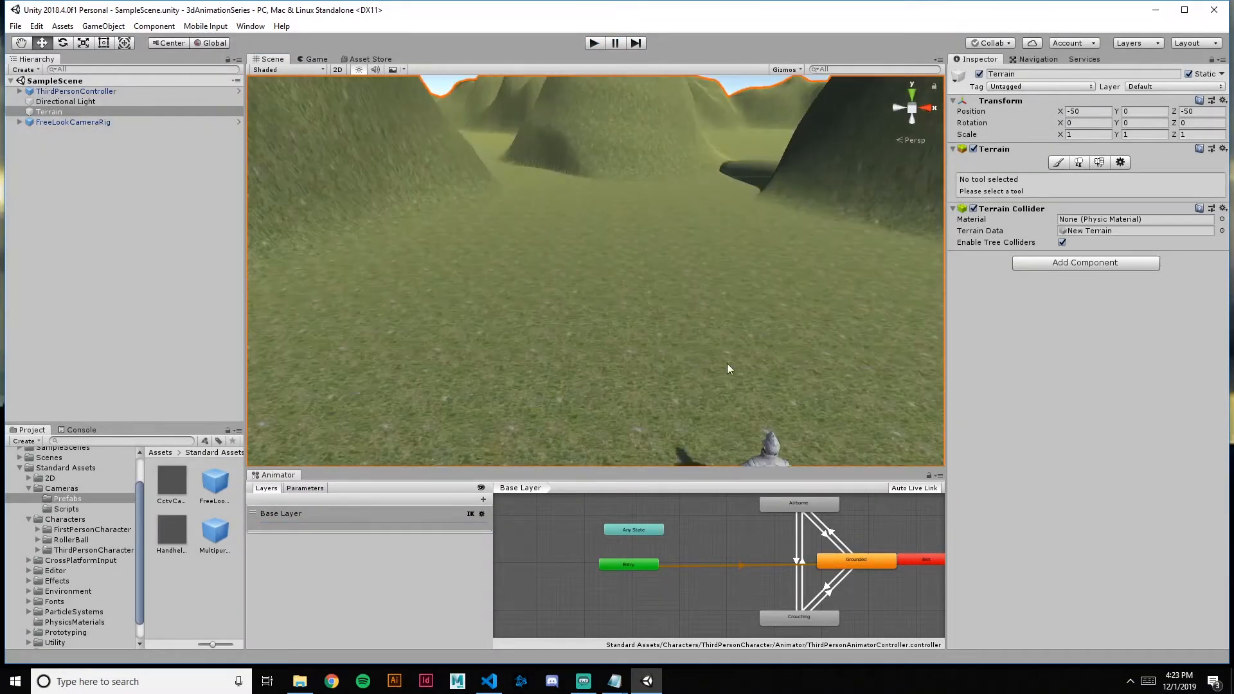
scroll(727, 364, down, 1)
middle_drag(727, 344, 713, 334)
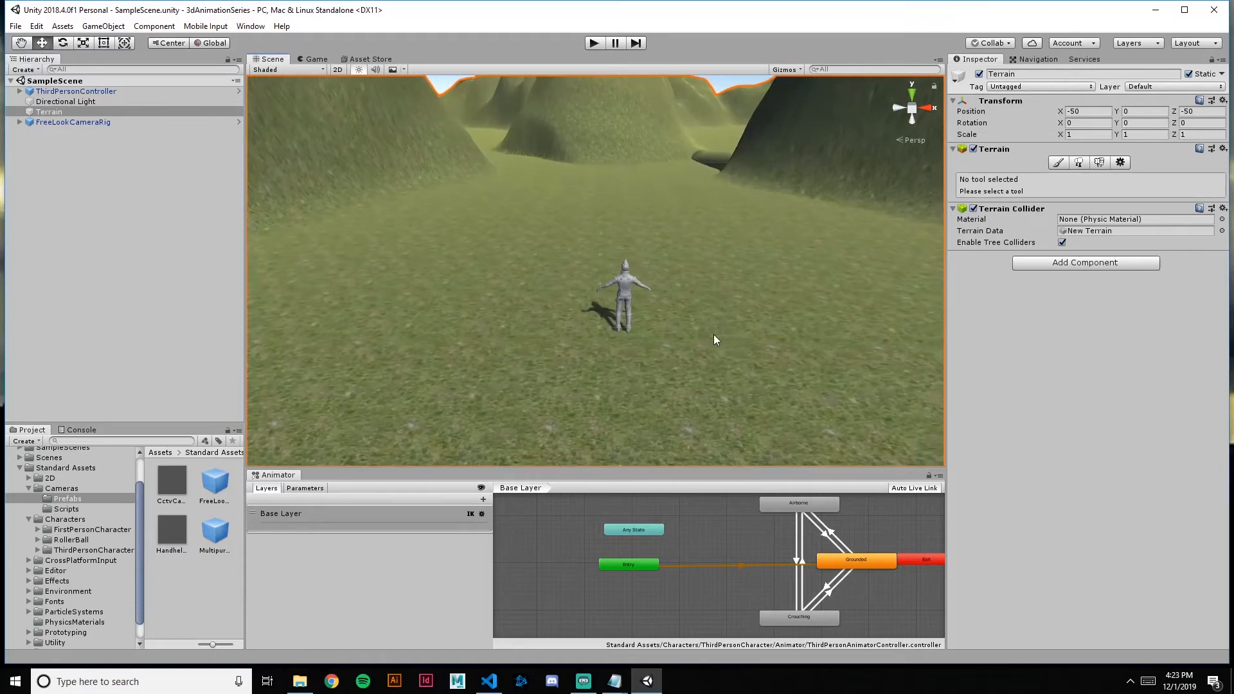
Switch to Chrome and open the mixamo.com website
click(333, 683)
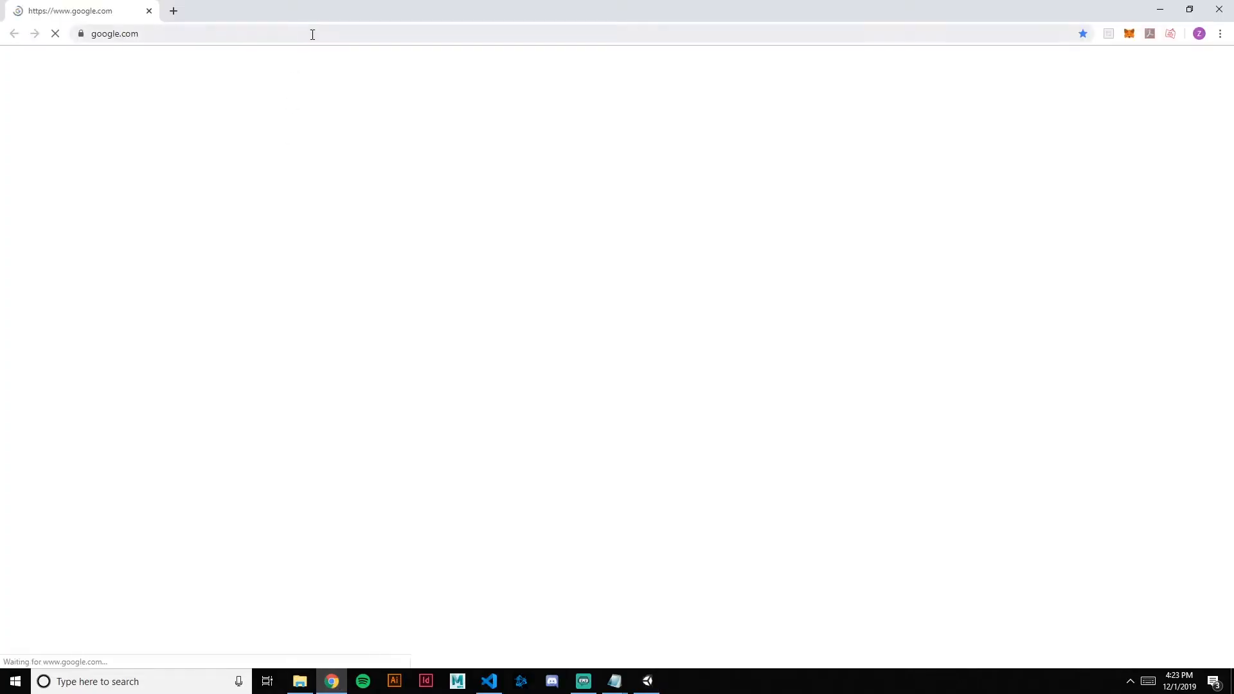
click(312, 33)
text(mixamo.c)
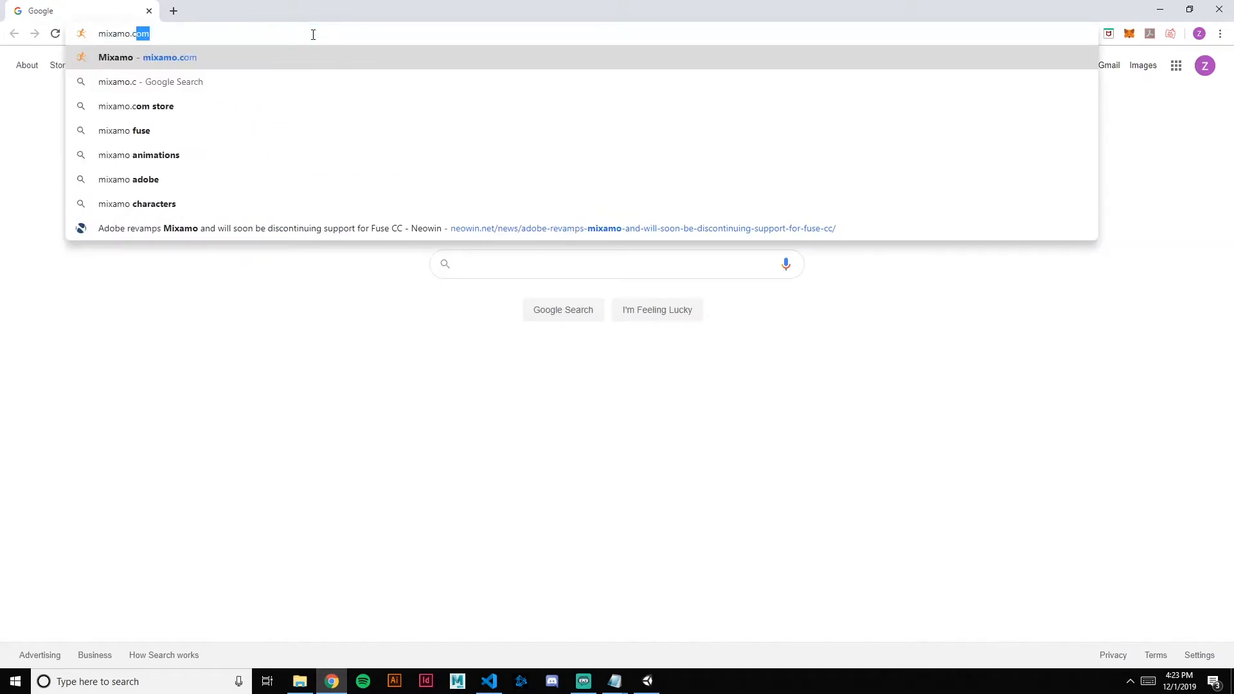
key(Return)
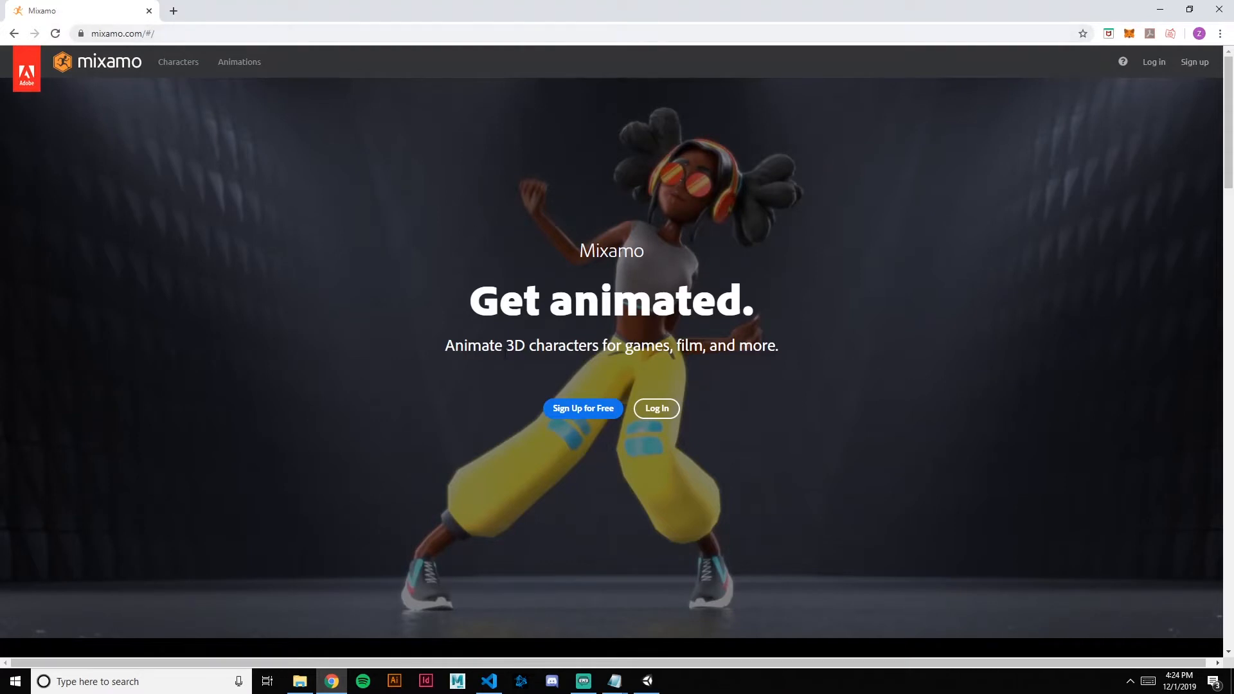
View the account sign-up form, return, and sign in to Mixamo with the saved account e-mail and password
click(584, 413)
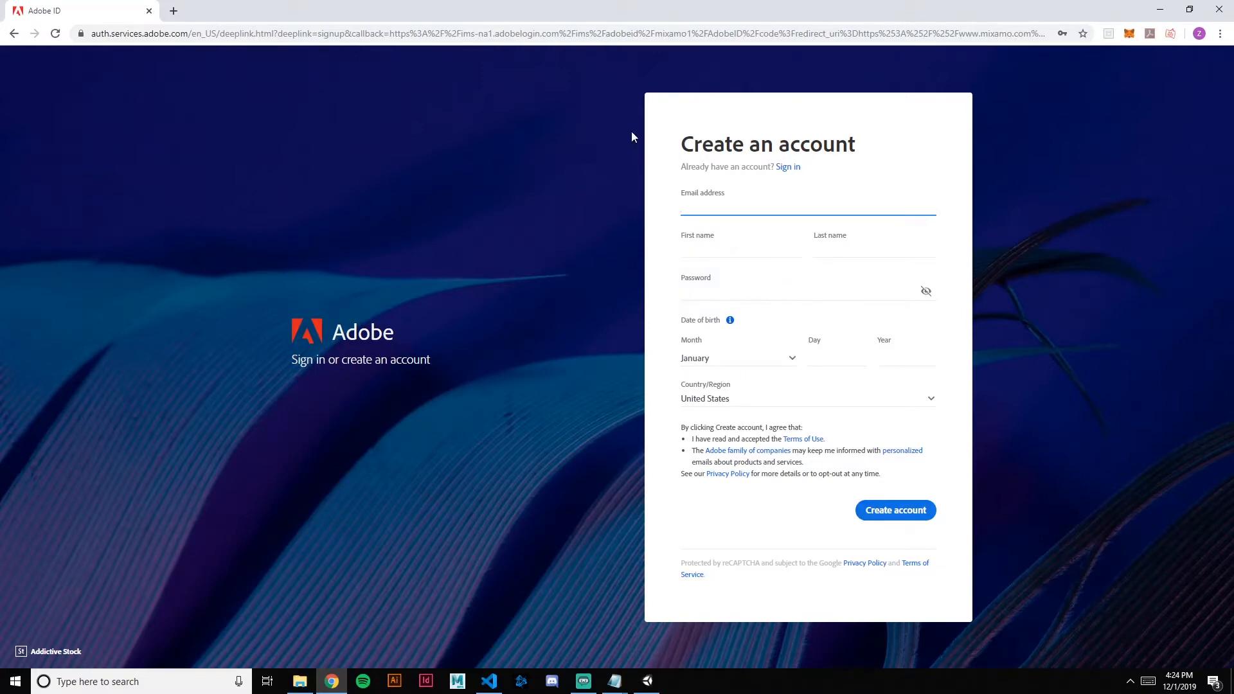
click(14, 34)
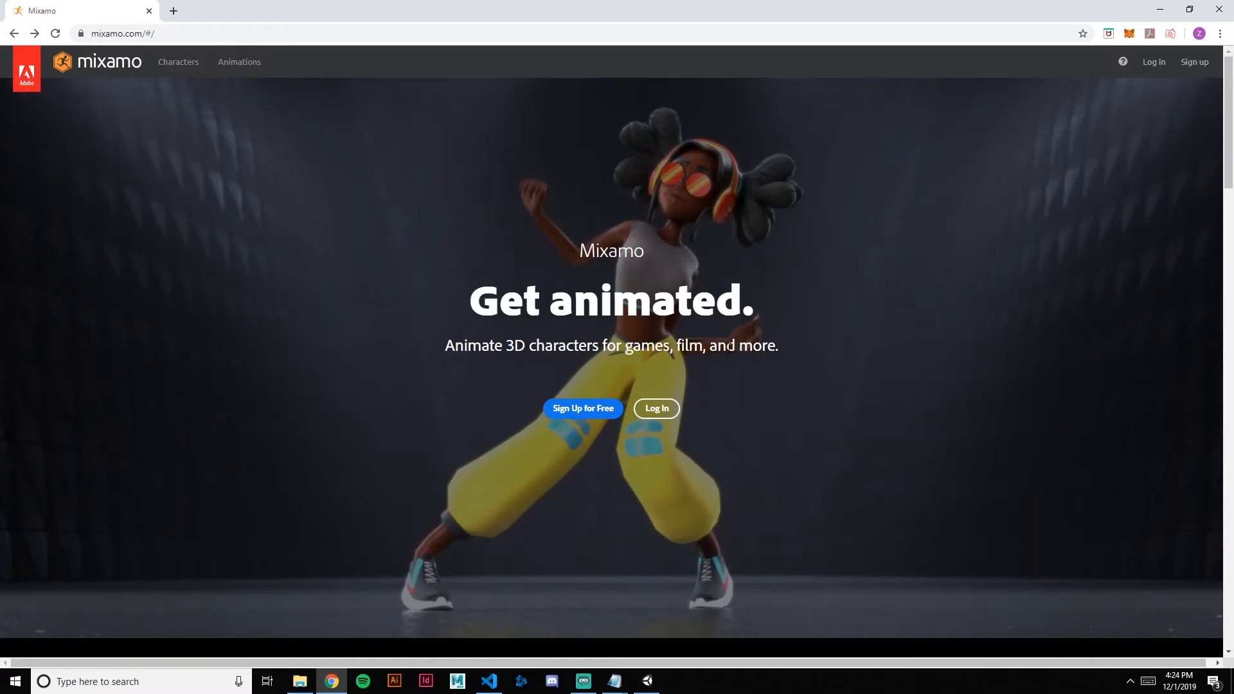
click(665, 410)
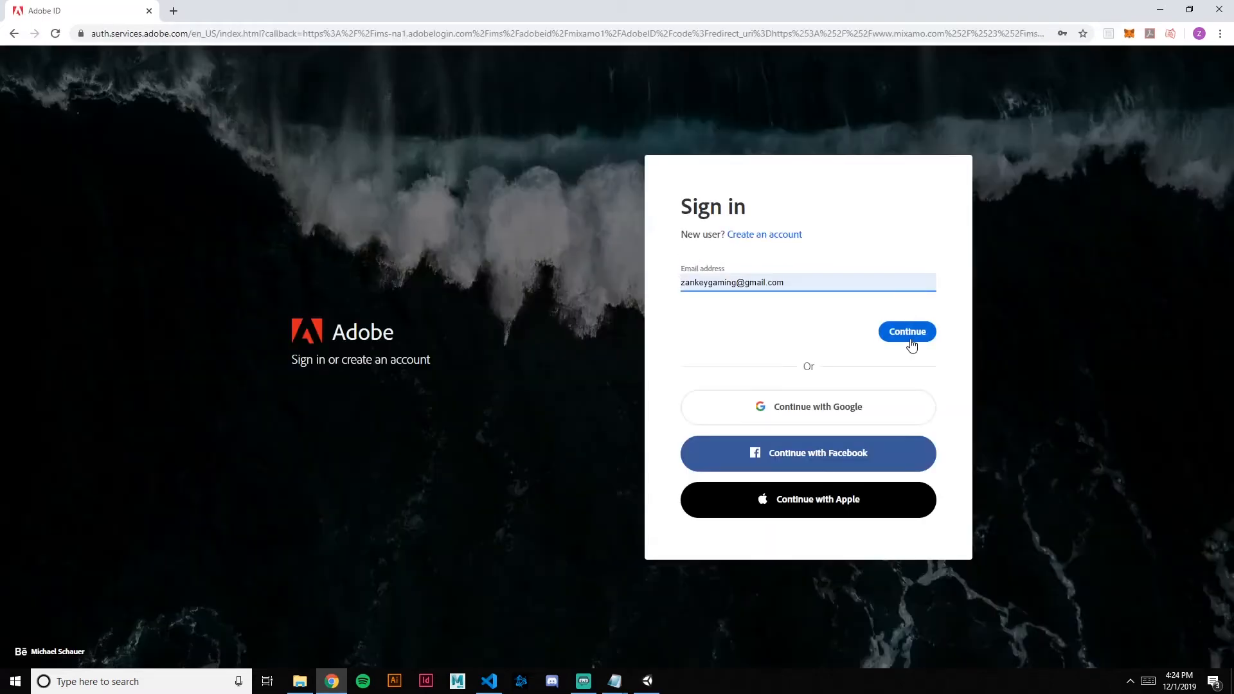
click(909, 334)
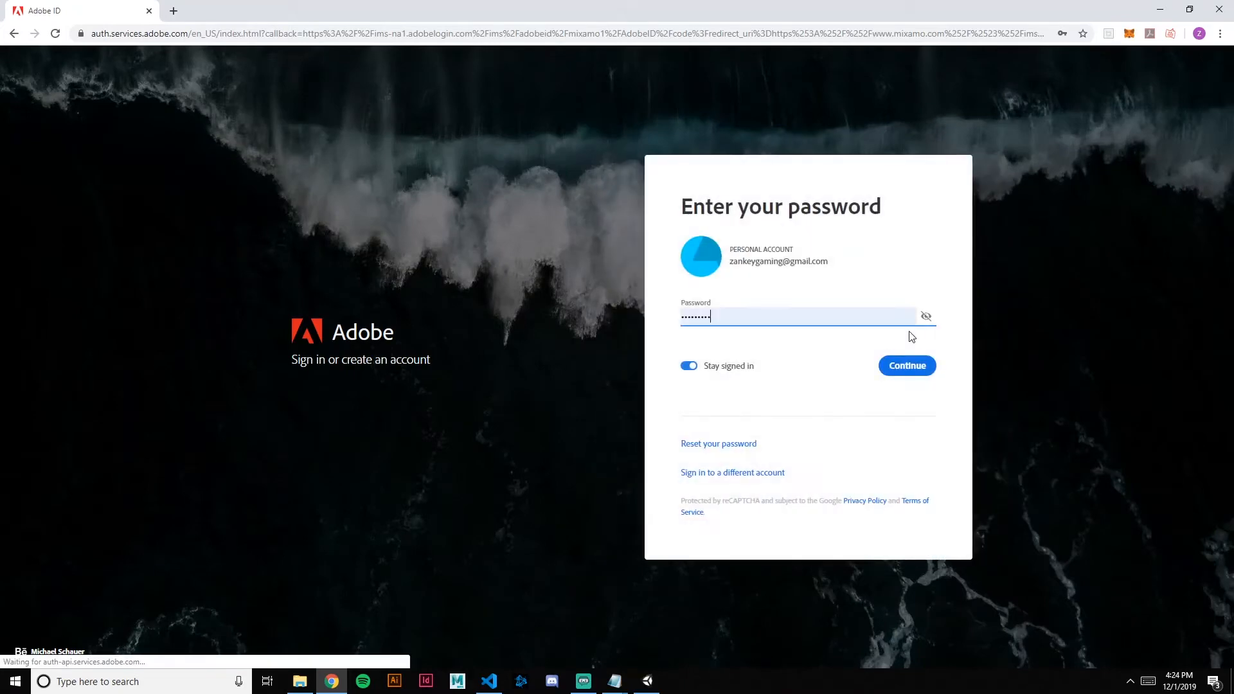
click(908, 366)
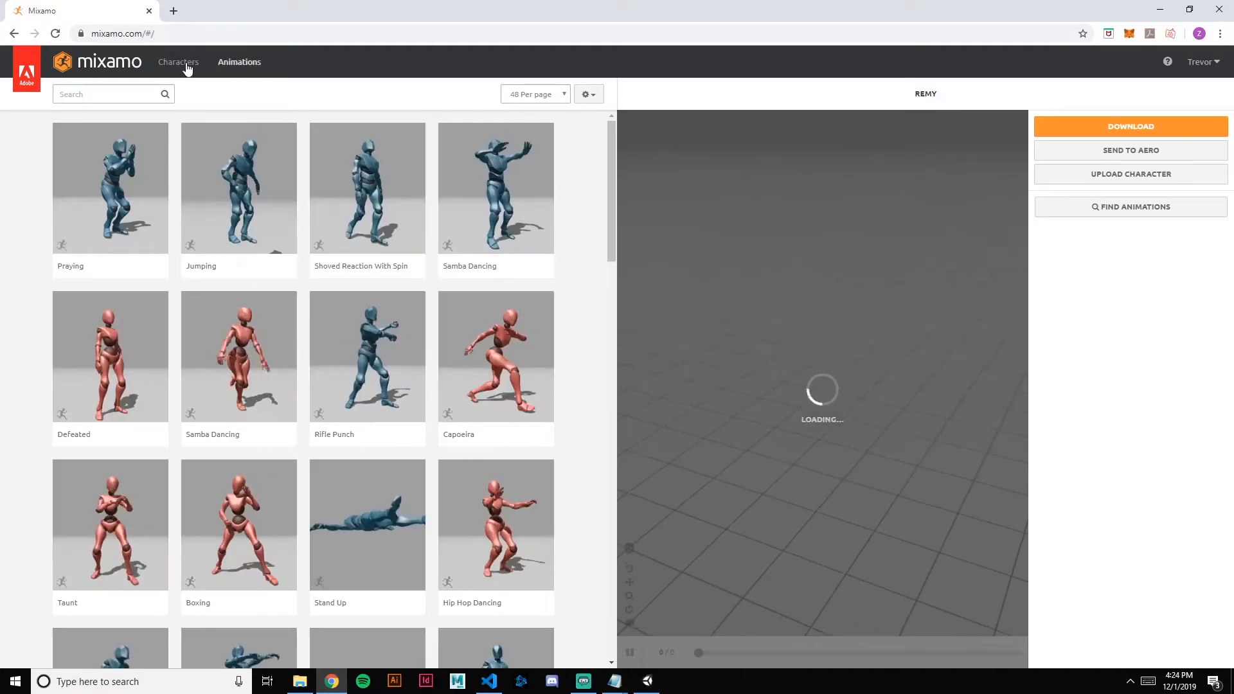
Open the Mixamo character library, pick Copzombie L Actisdato, and dismiss the prompt without replacing the current character
click(187, 67)
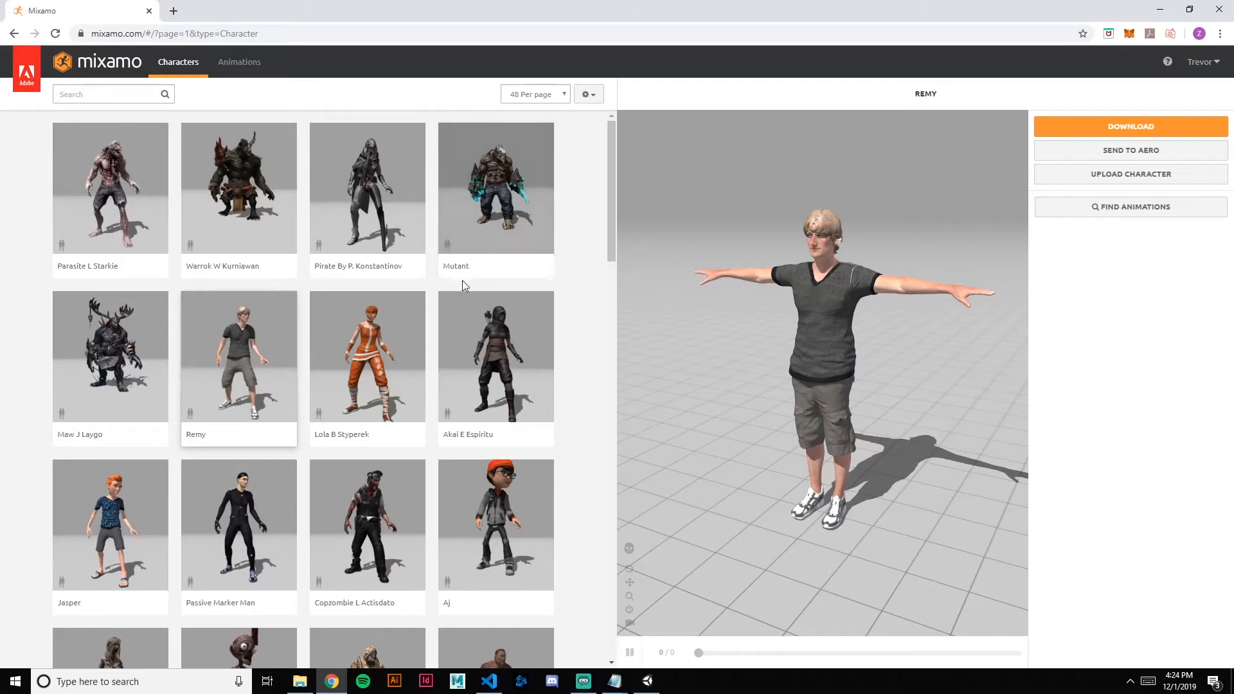
scroll(460, 280, down, 1)
scroll(452, 297, down, 4)
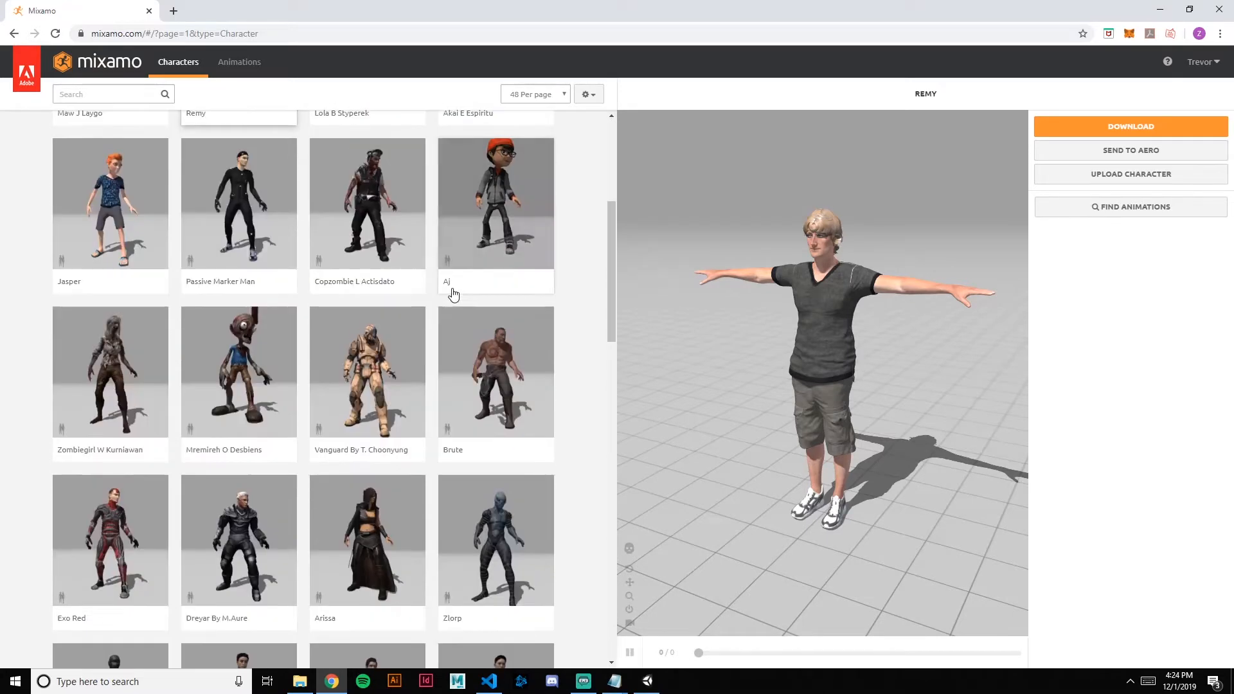
click(390, 221)
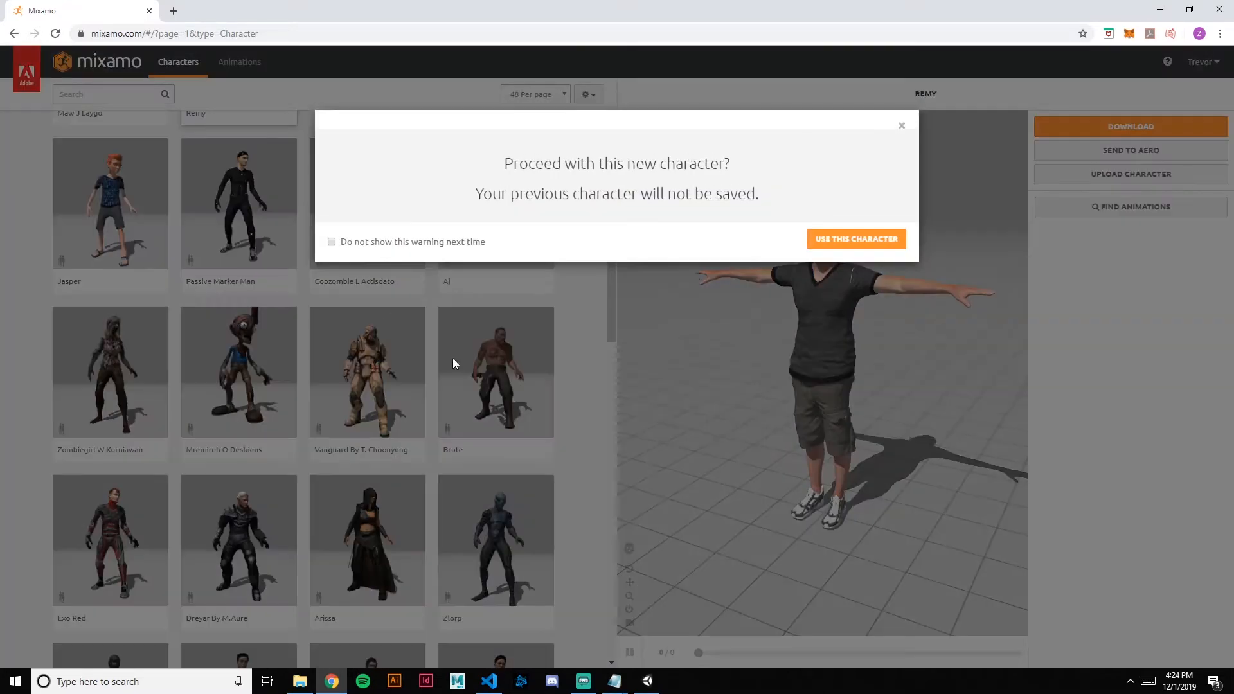
click(902, 125)
Browse further through the characters and load Girlscout T Masuyama in the preview
scroll(449, 231, down, 2)
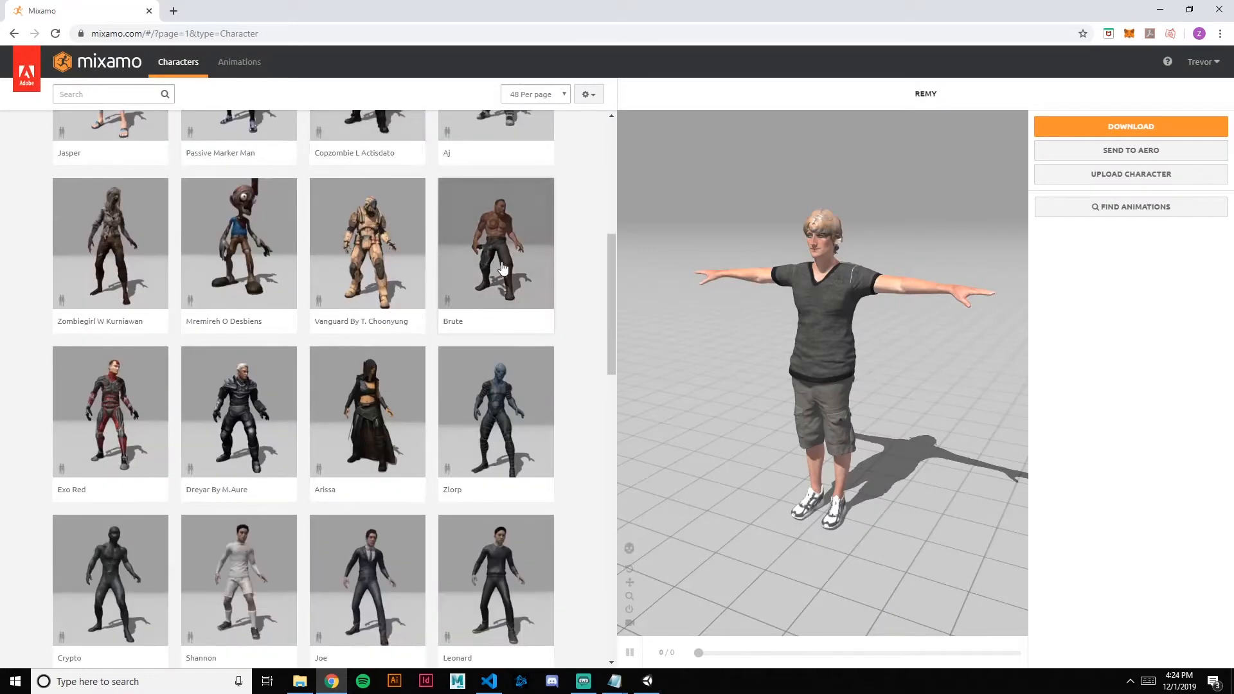
scroll(502, 223, up, 3)
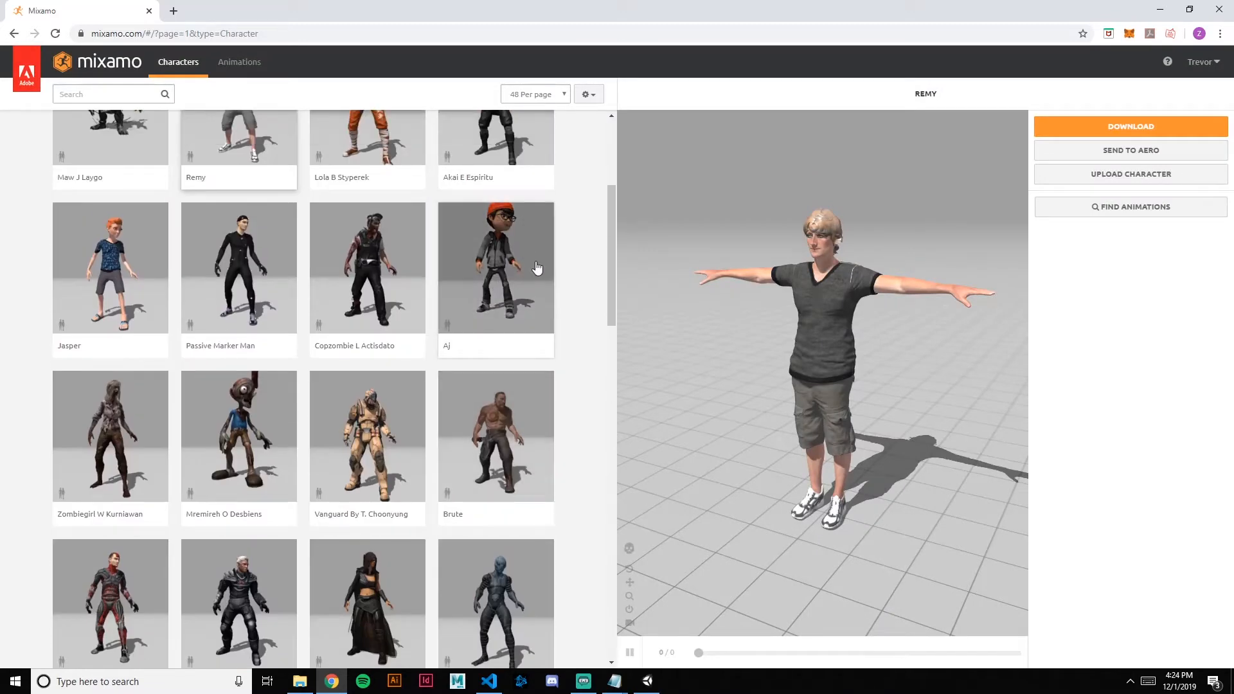
scroll(504, 267, down, 4)
scroll(505, 266, down, 6)
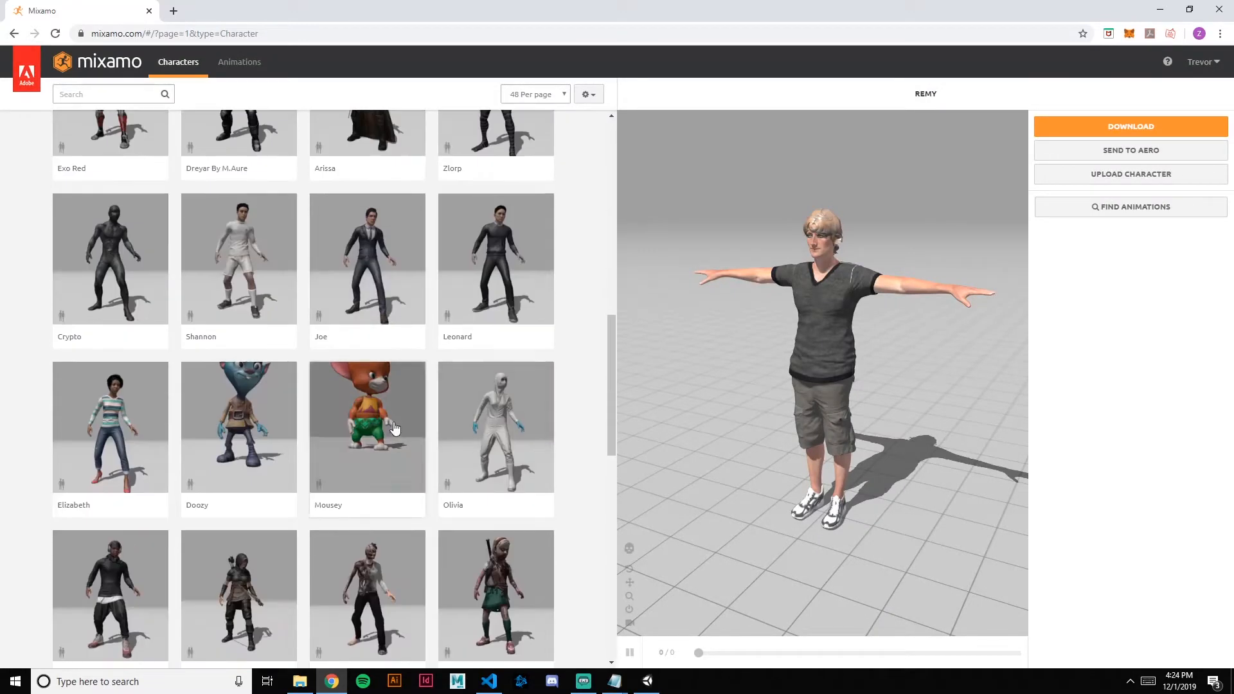
scroll(494, 270, down, 3)
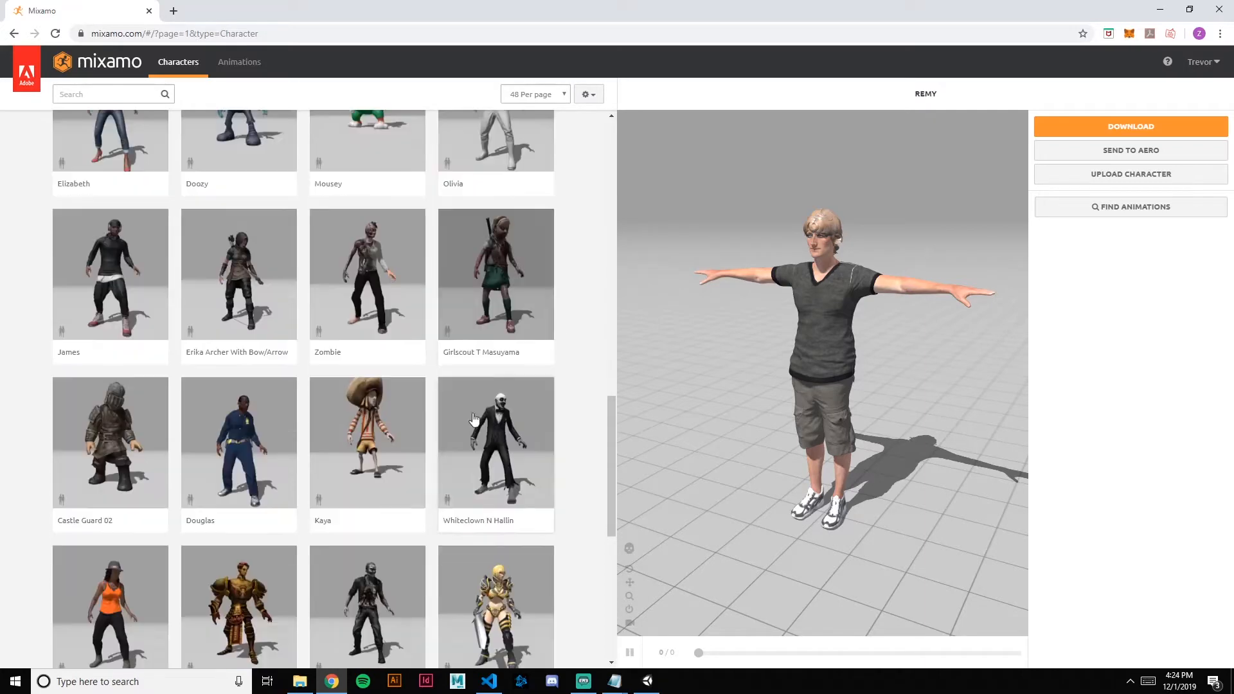
click(495, 262)
click(854, 243)
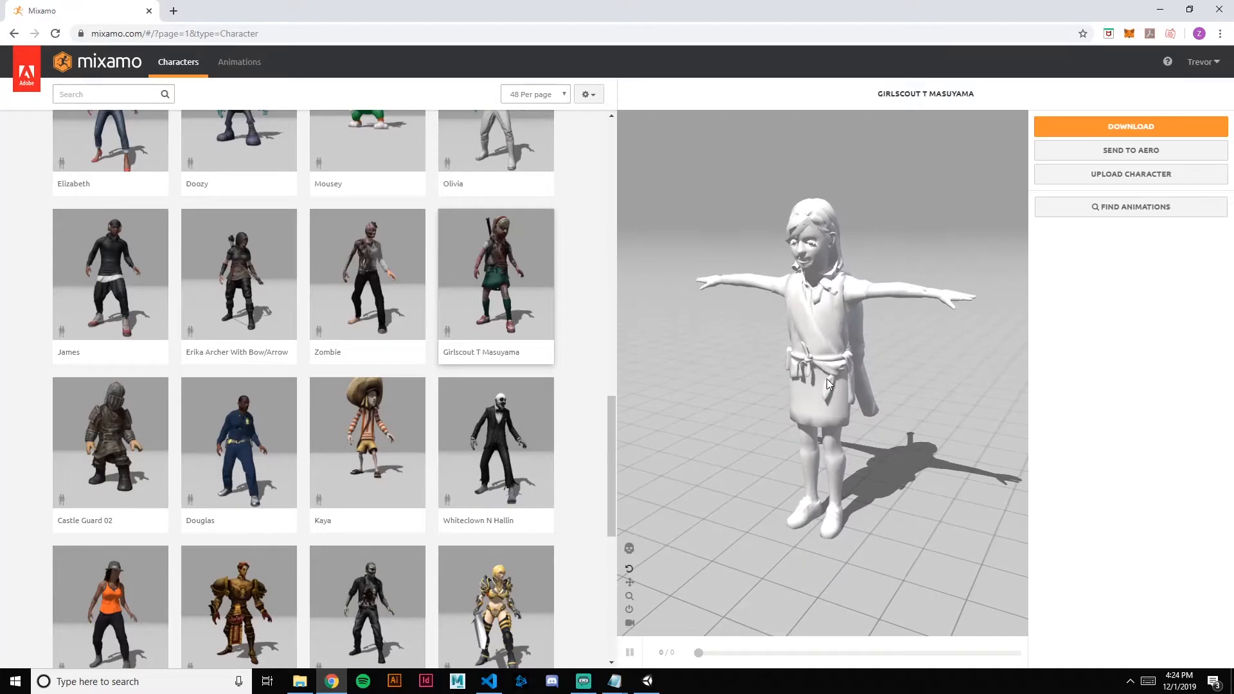
Load the Ninja character from page 2 of the character library and rotate its preview to face forward
scroll(373, 385, down, 5)
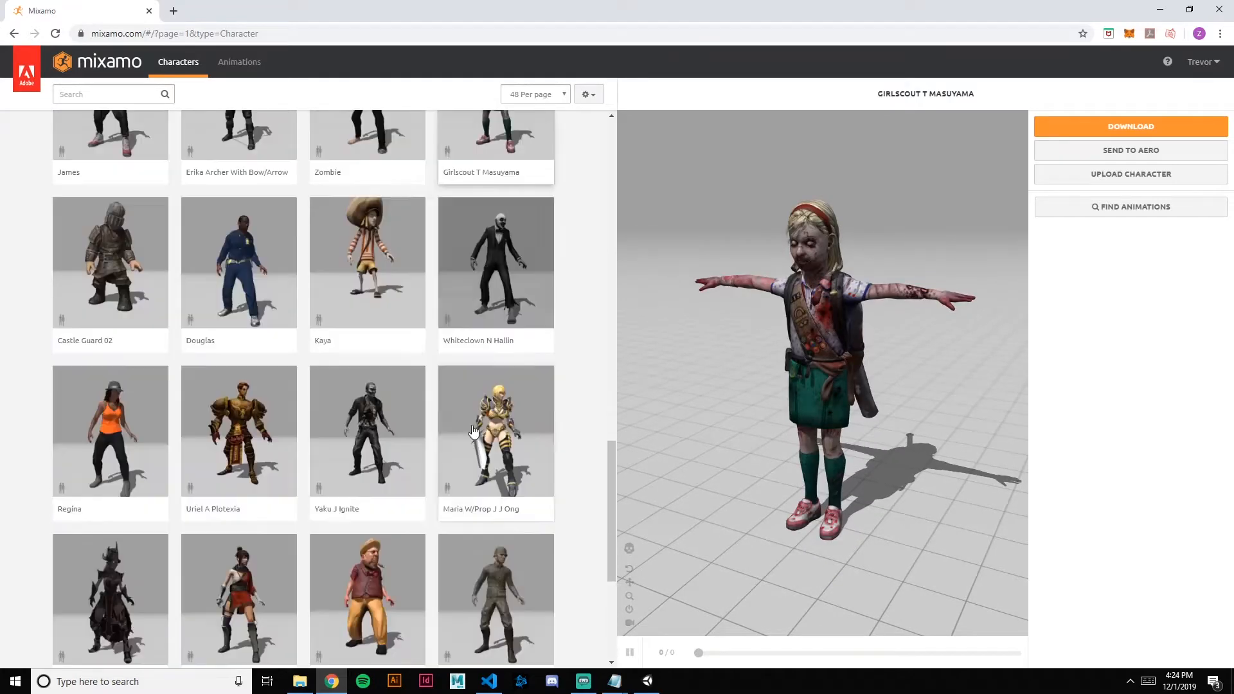
scroll(296, 304, down, 3)
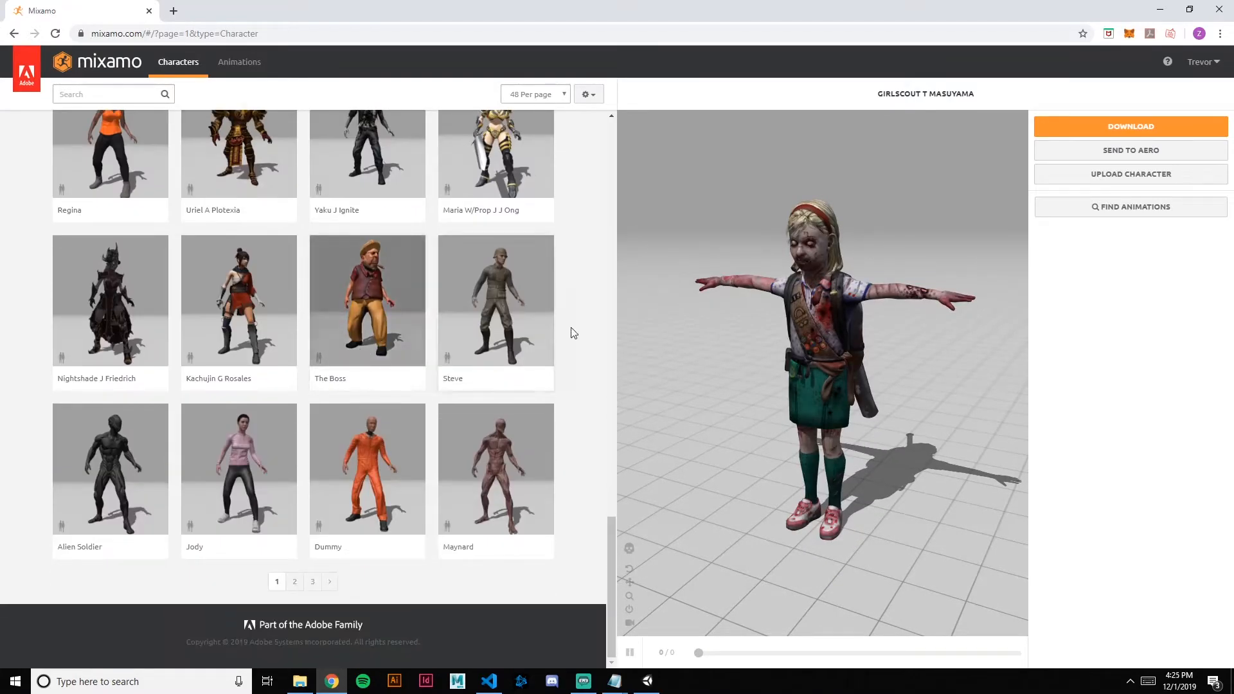
click(295, 582)
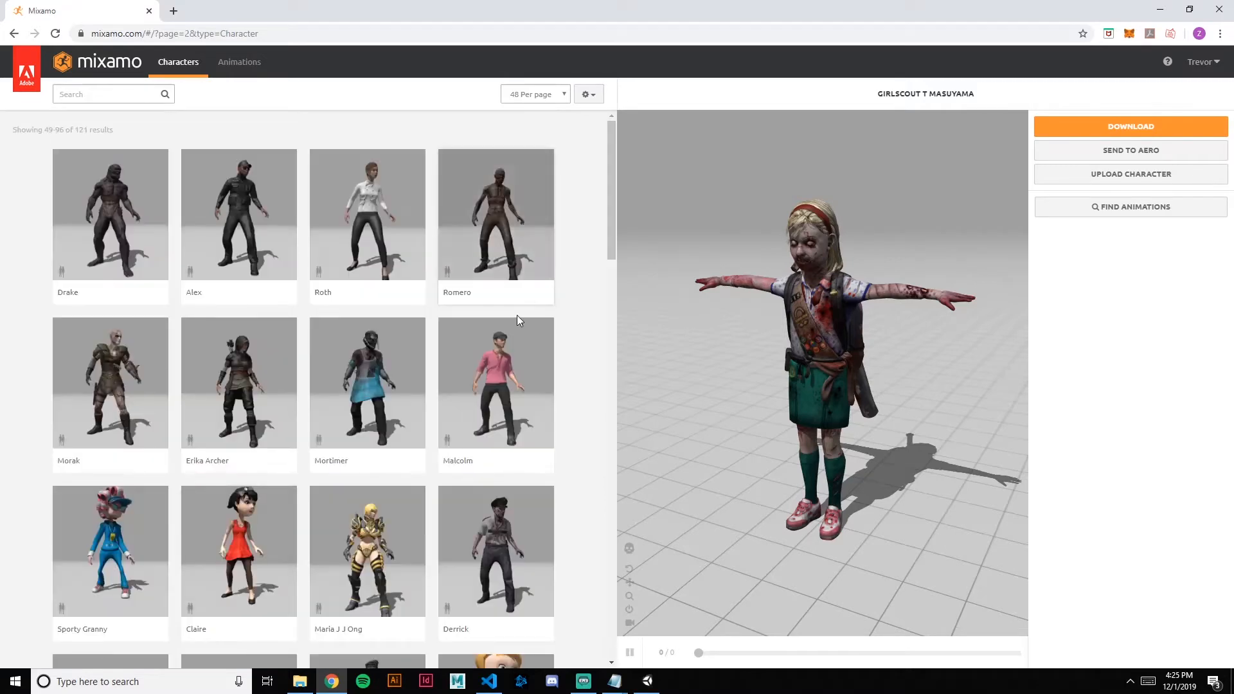
scroll(329, 245, down, 5)
scroll(329, 245, down, 8)
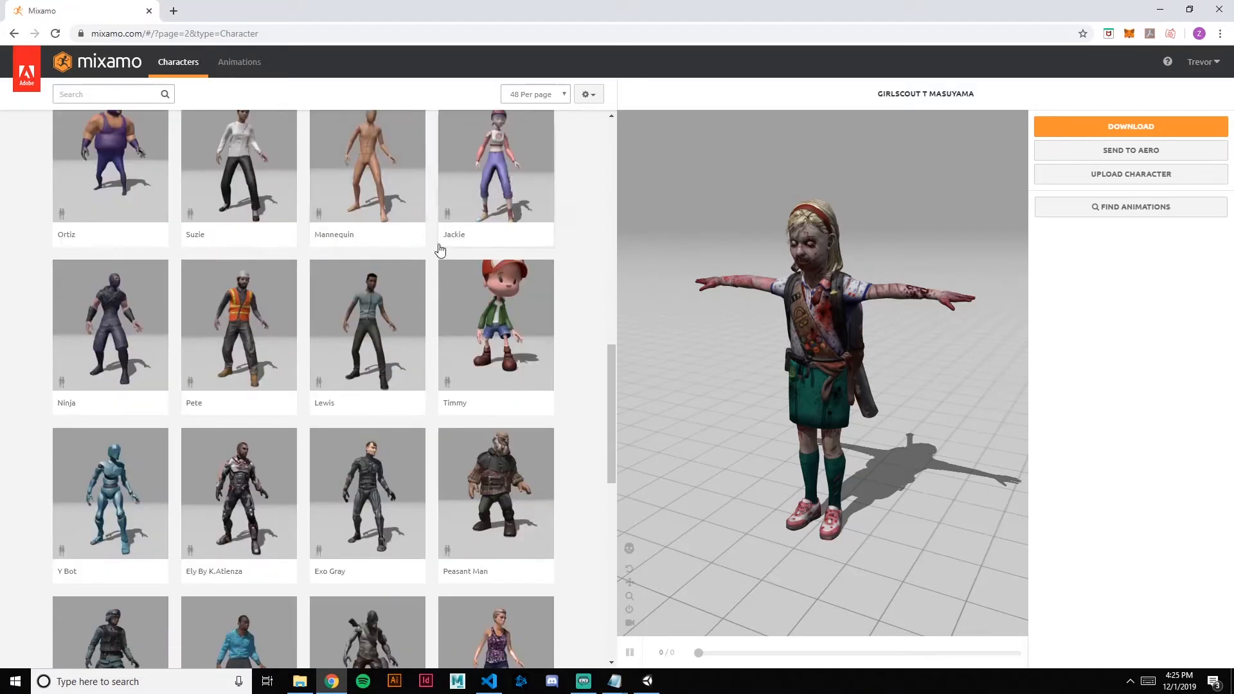
scroll(437, 341, up, 3)
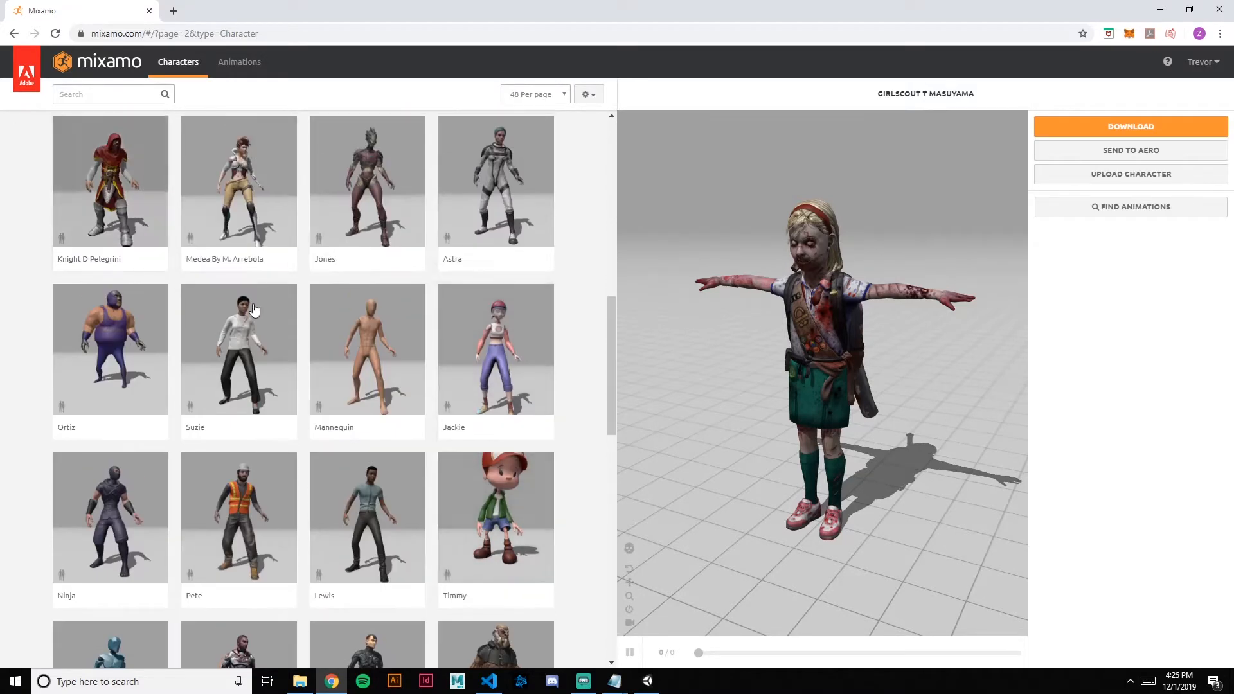
scroll(394, 401, down, 1)
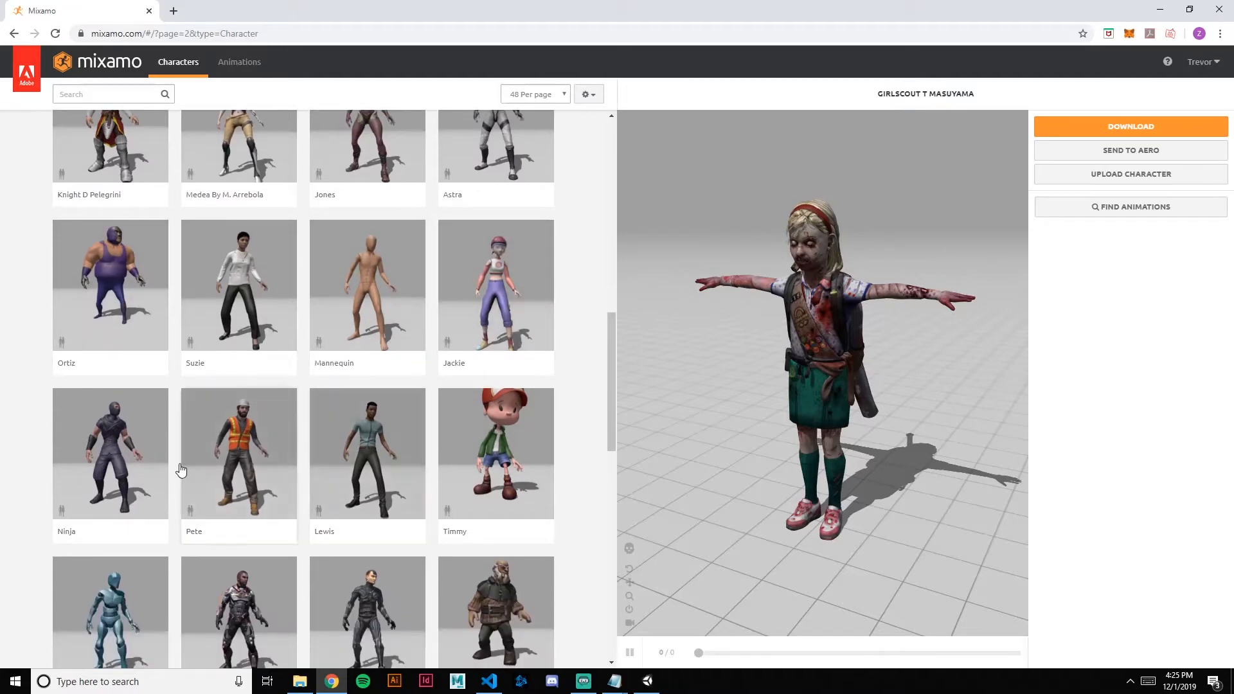
click(323, 482)
click(854, 239)
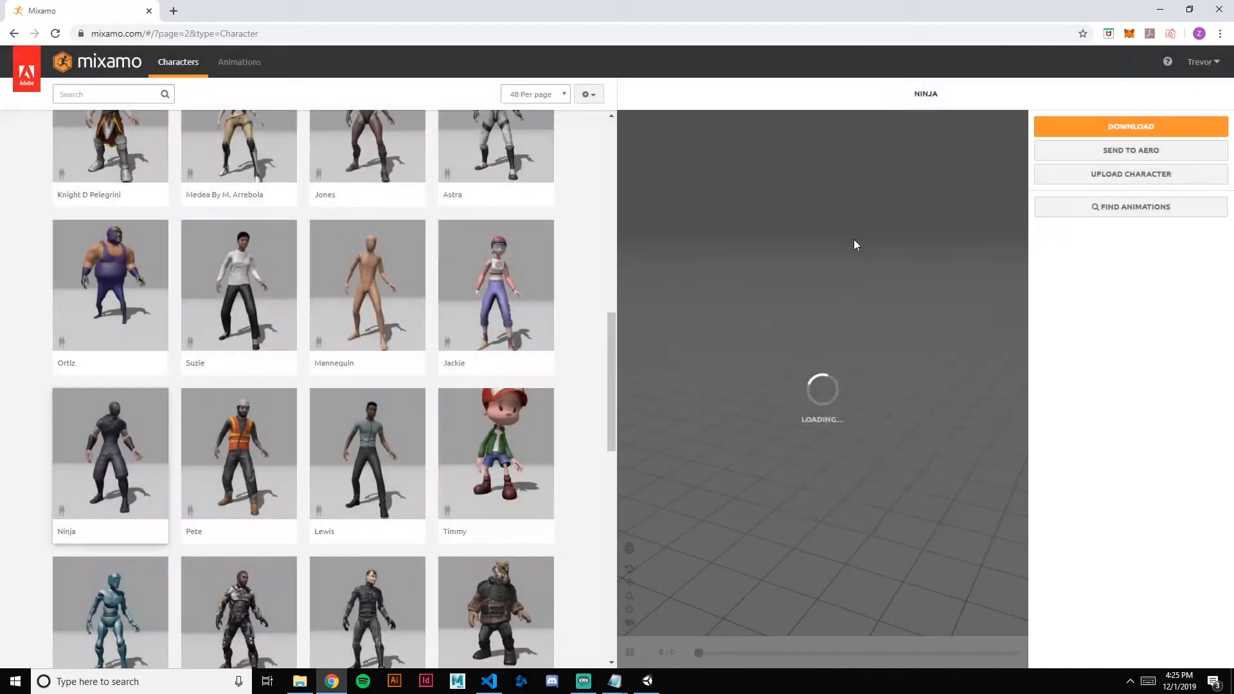
drag(854, 310, 816, 309)
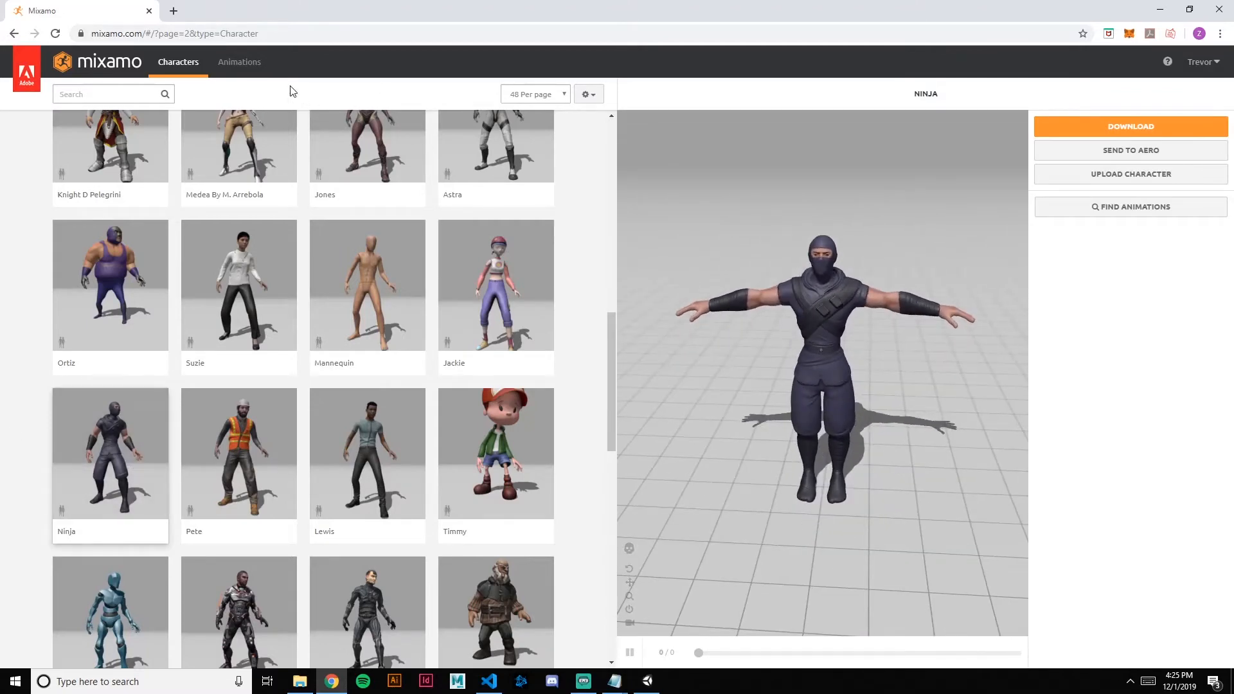
Request the Ninja character download in FBX for Unity (.fbx) format with the T-pose
click(1138, 127)
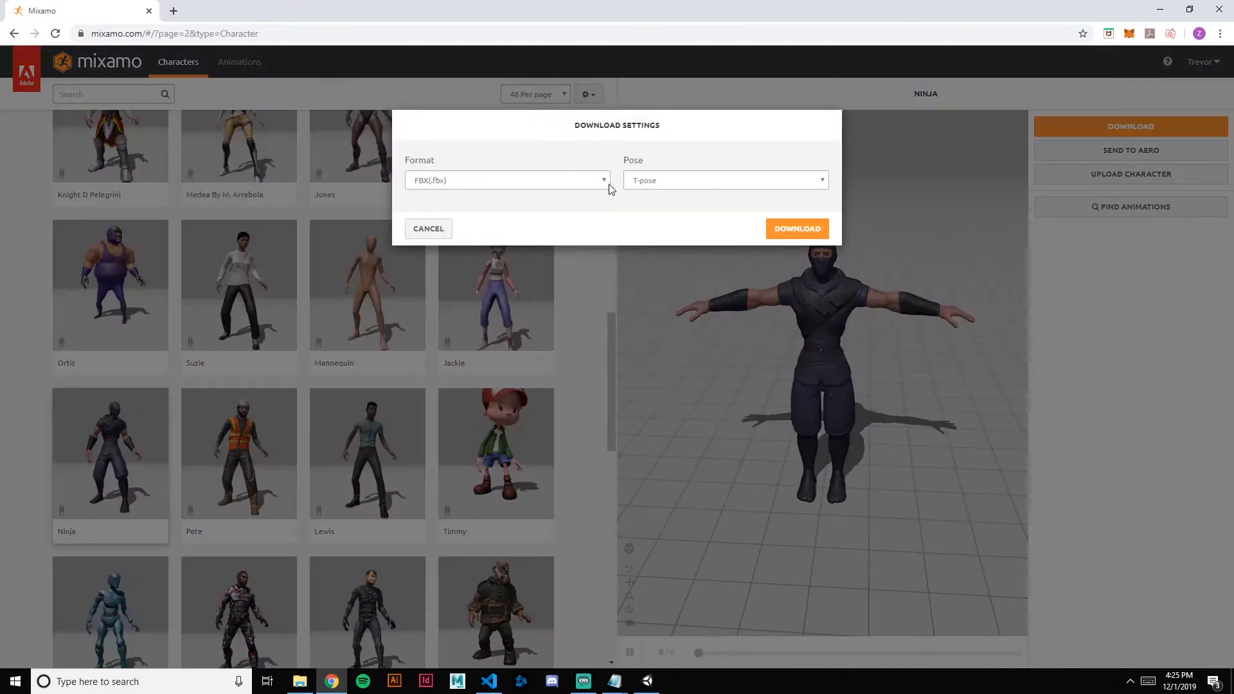
click(605, 181)
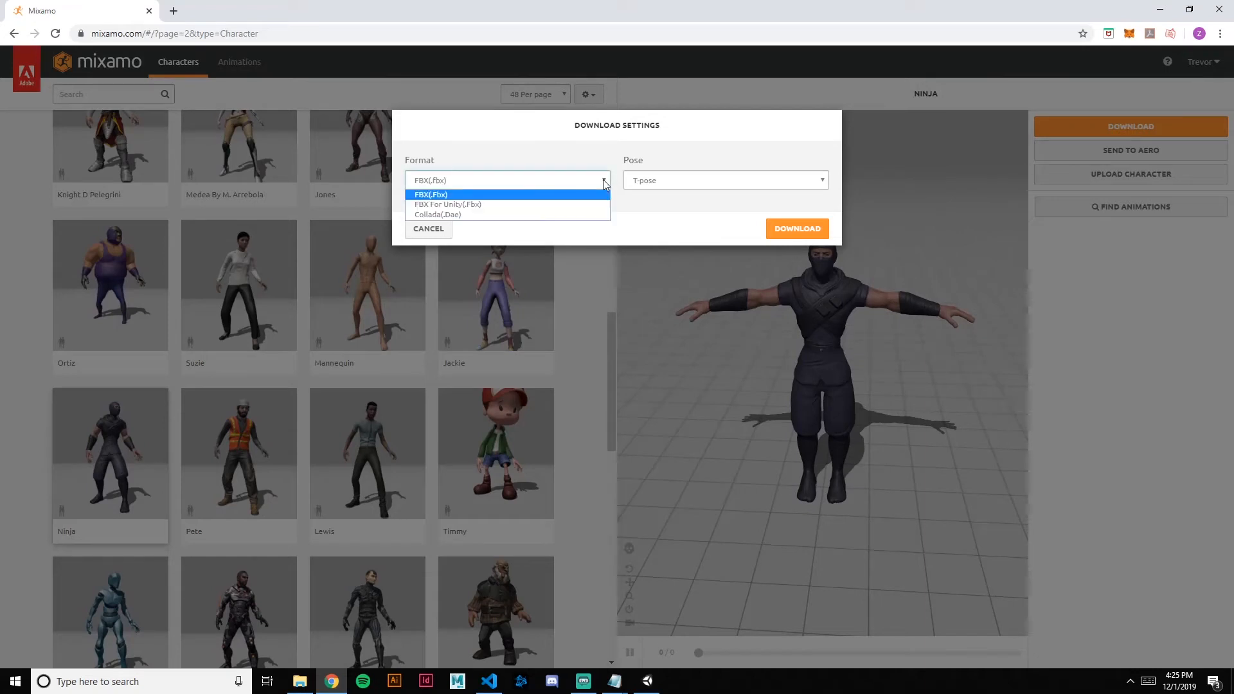
click(501, 205)
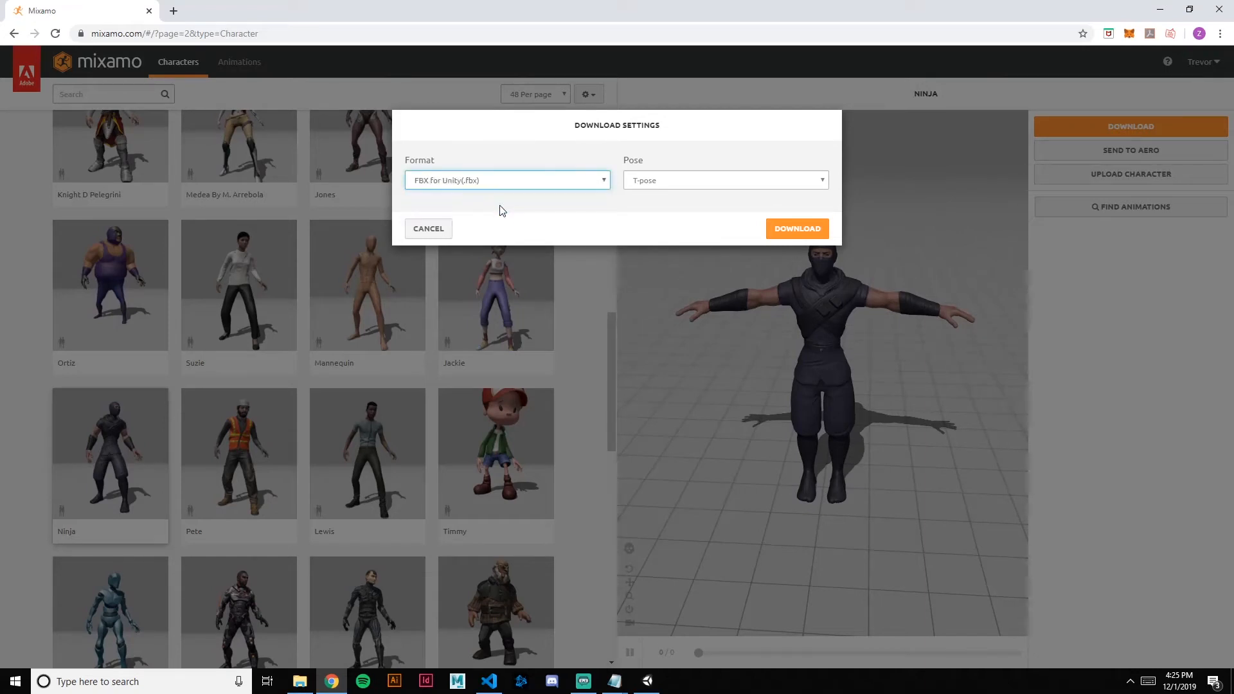
click(762, 183)
click(762, 184)
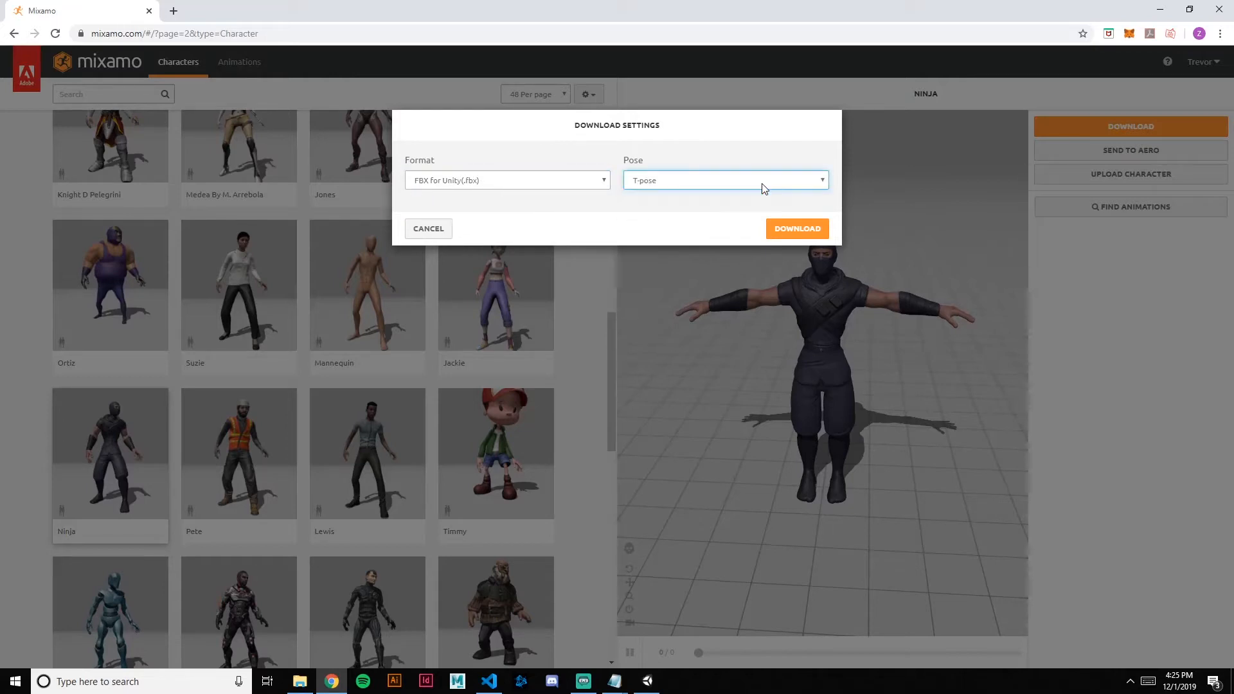
click(798, 230)
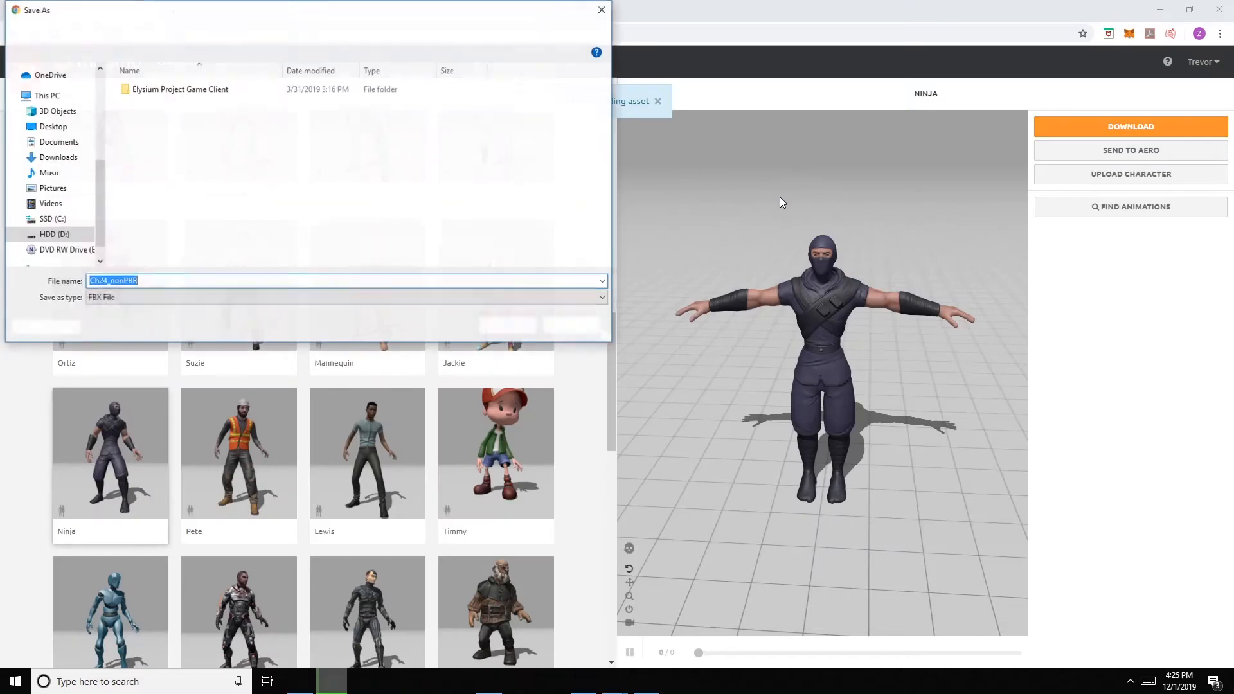
Save the downloaded character as Ninja in the Assets folder of UnityProjects\3dAnimationSeries on the D: drive
drag(372, 14, 404, 29)
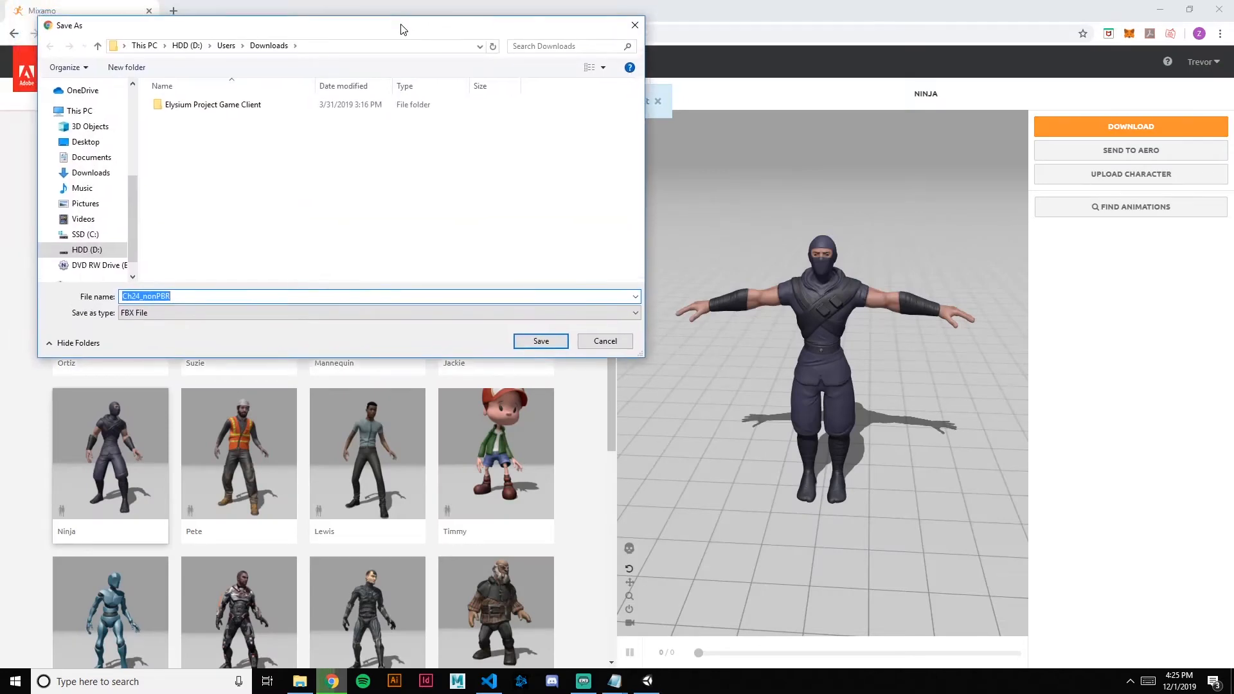
click(98, 251)
scroll(243, 158, down, 7)
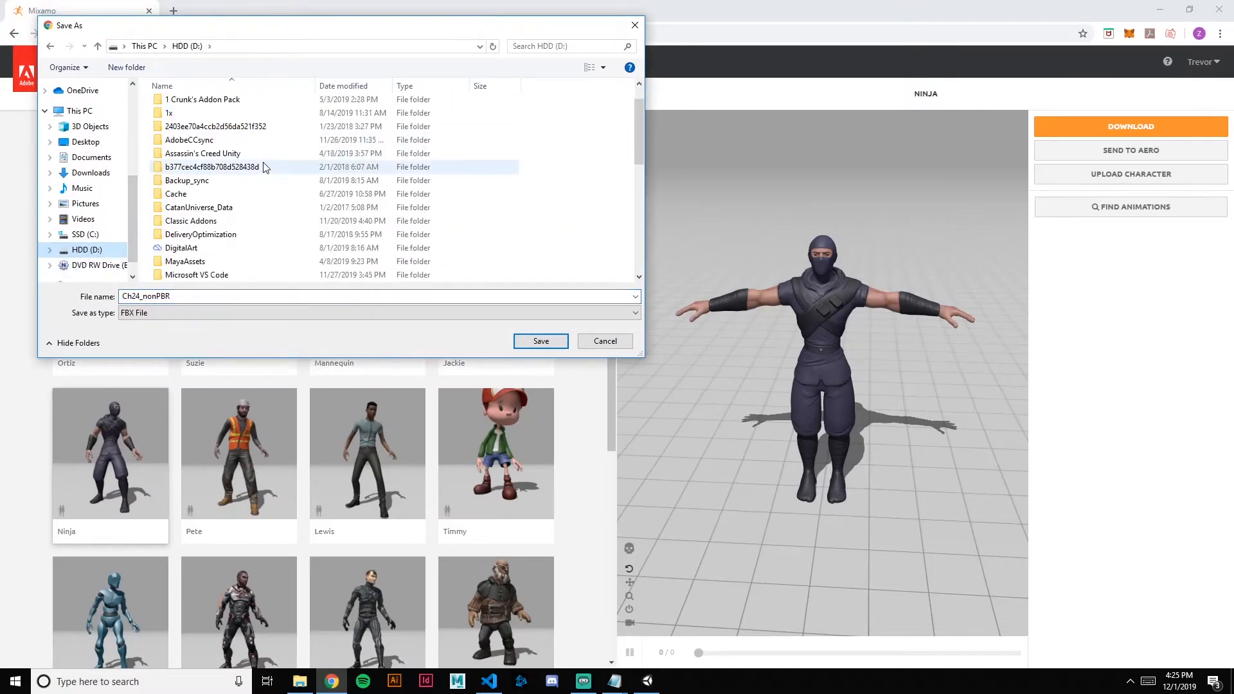
scroll(238, 193, down, 2)
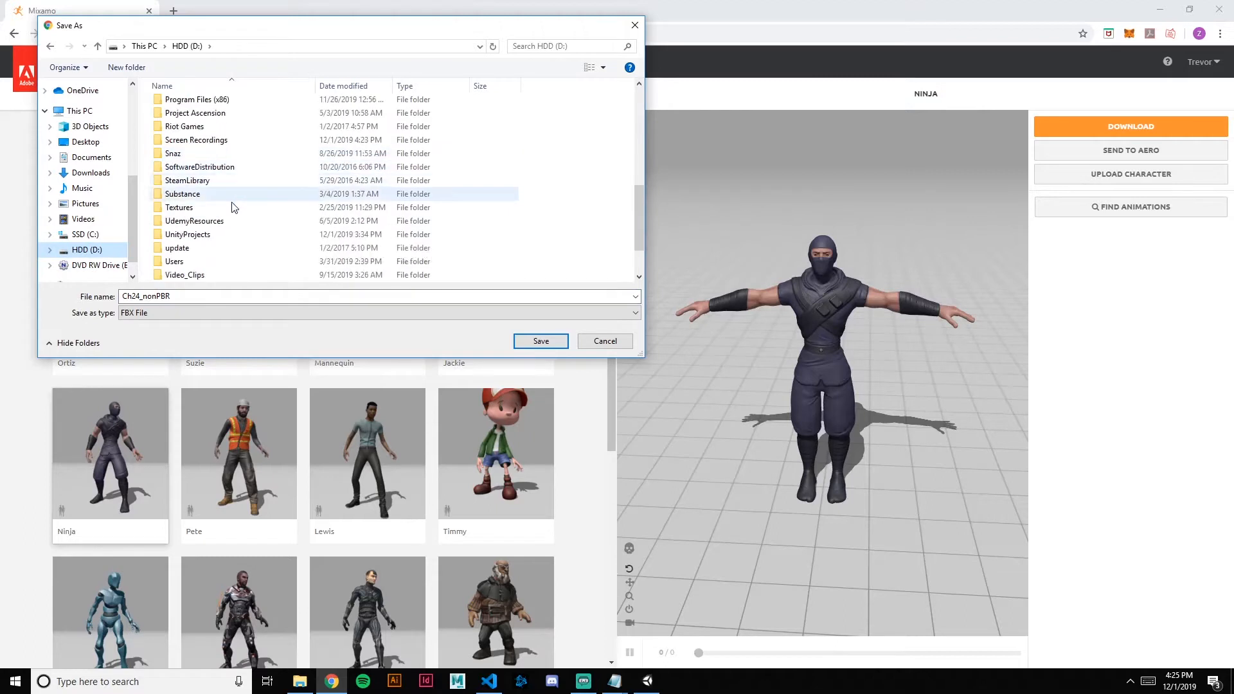
double_click(225, 242)
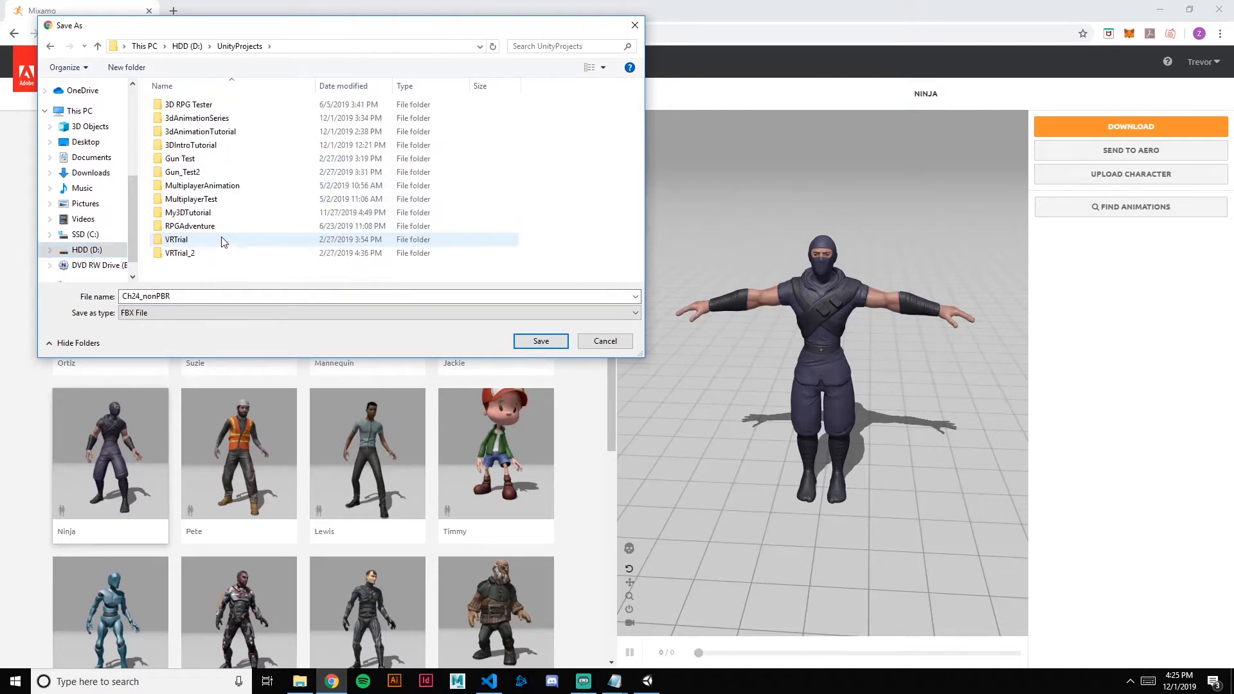
click(237, 121)
double_click(237, 121)
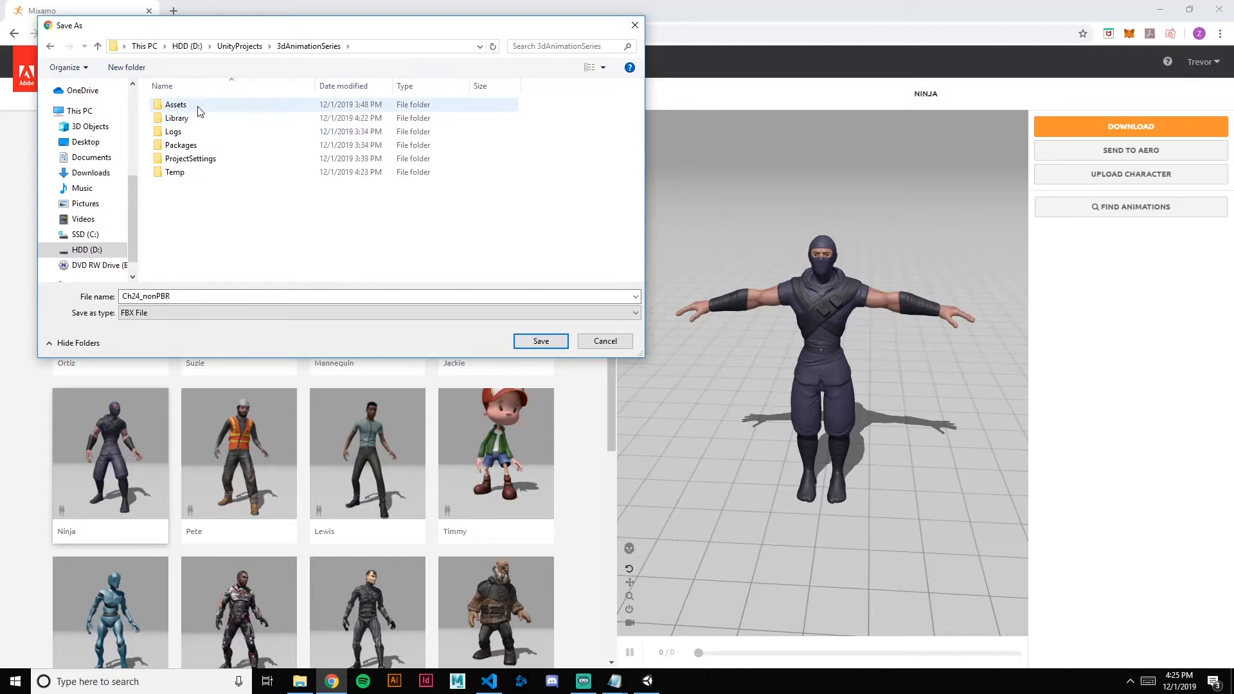
double_click(199, 106)
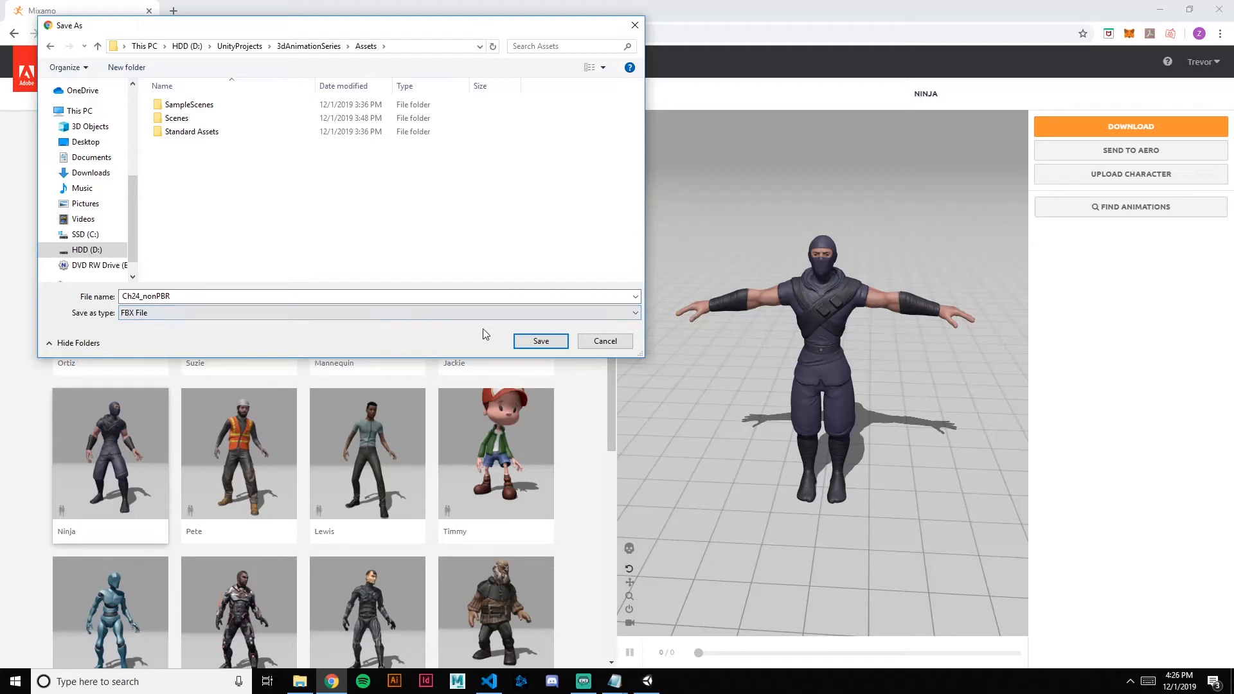
double_click(138, 297)
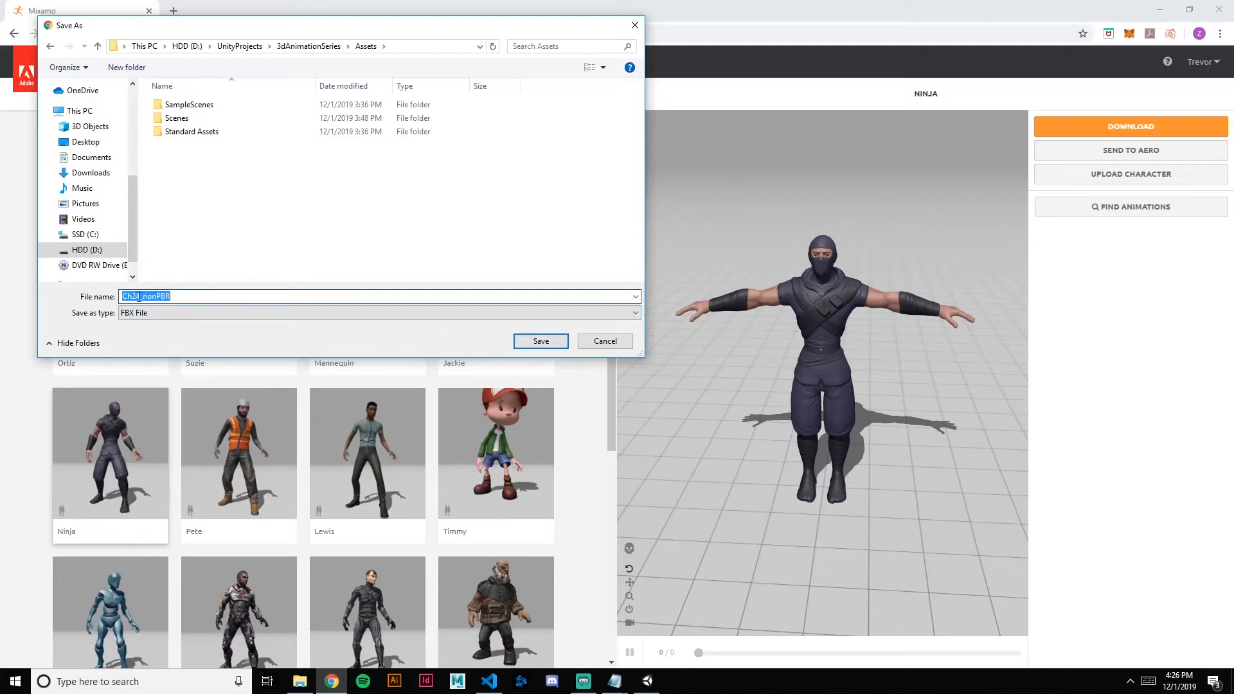
text(Ninja)
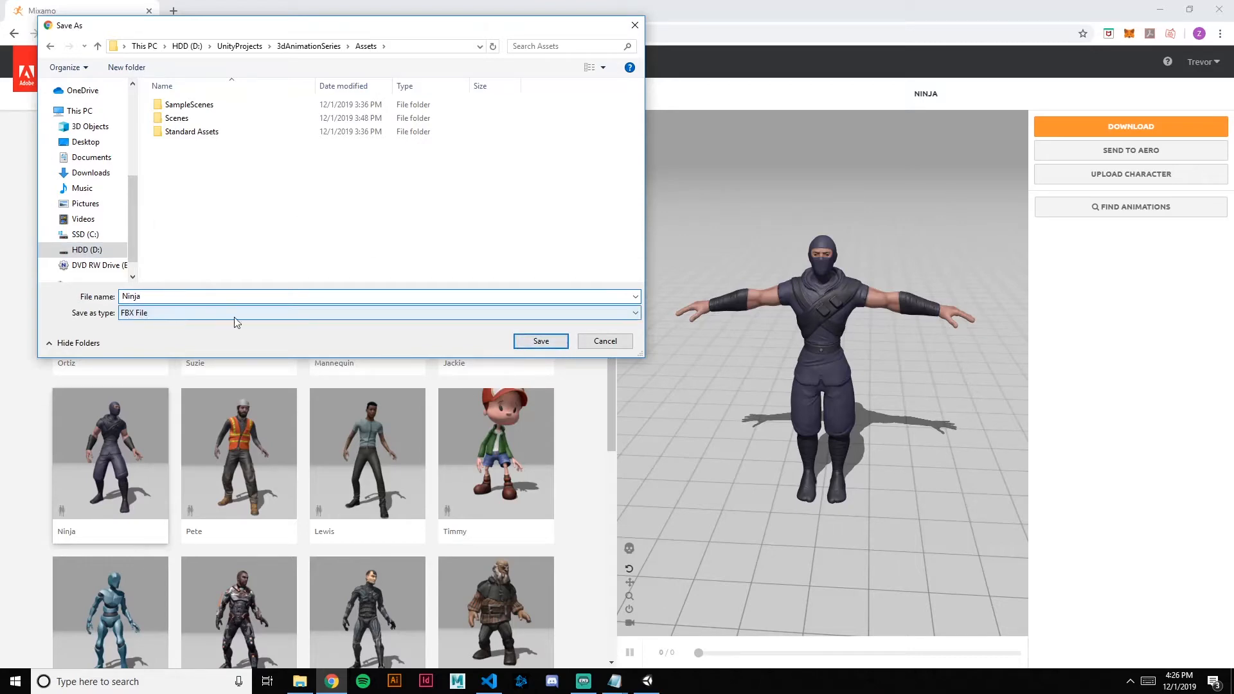
click(563, 342)
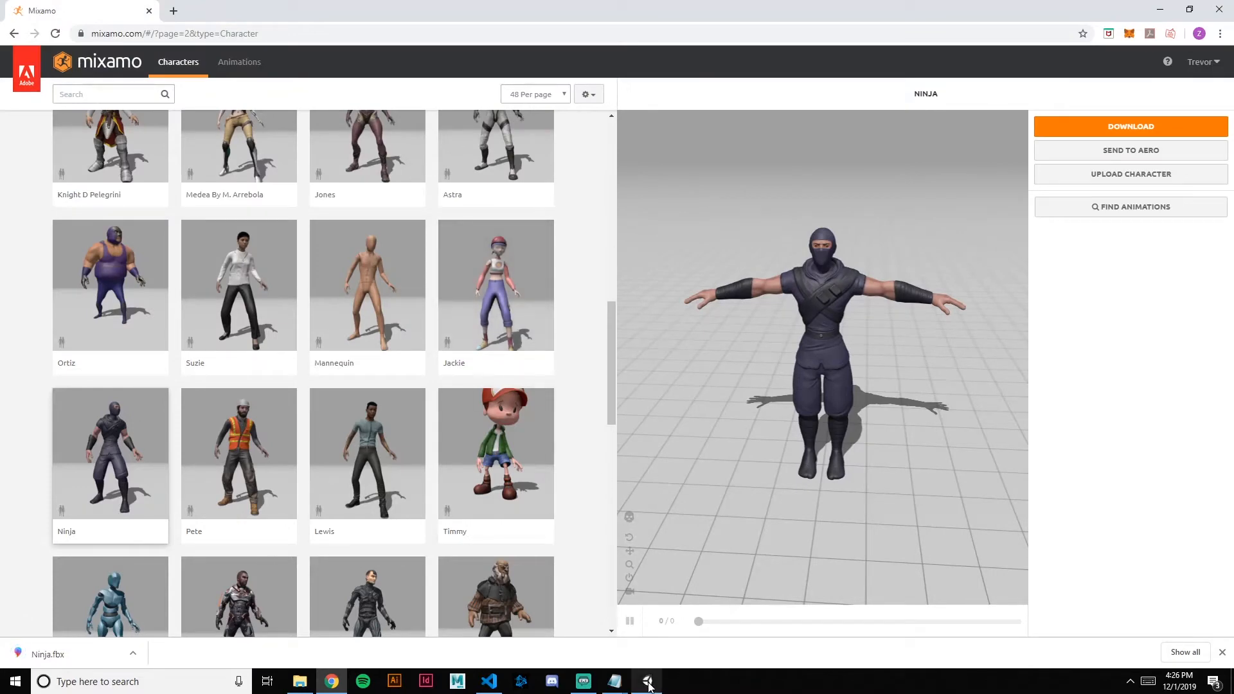
Switch to Unity and create a folder named Characters in the project's root Assets folder
click(648, 682)
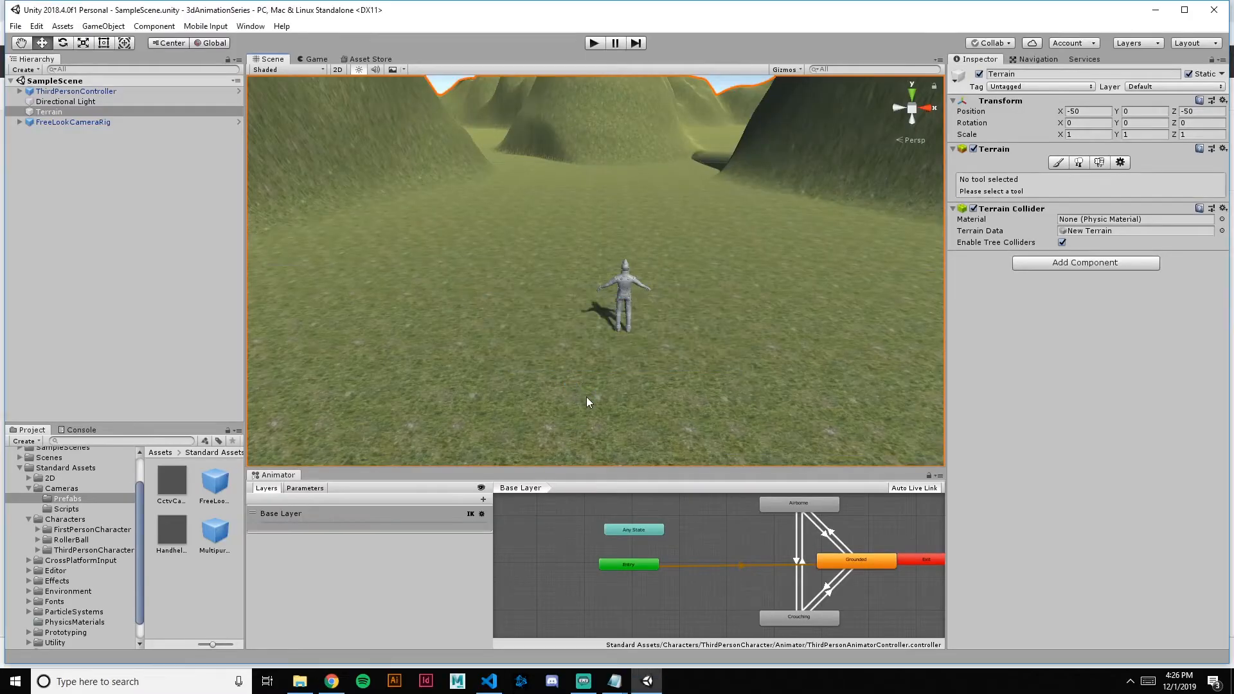
scroll(70, 523, up, 3)
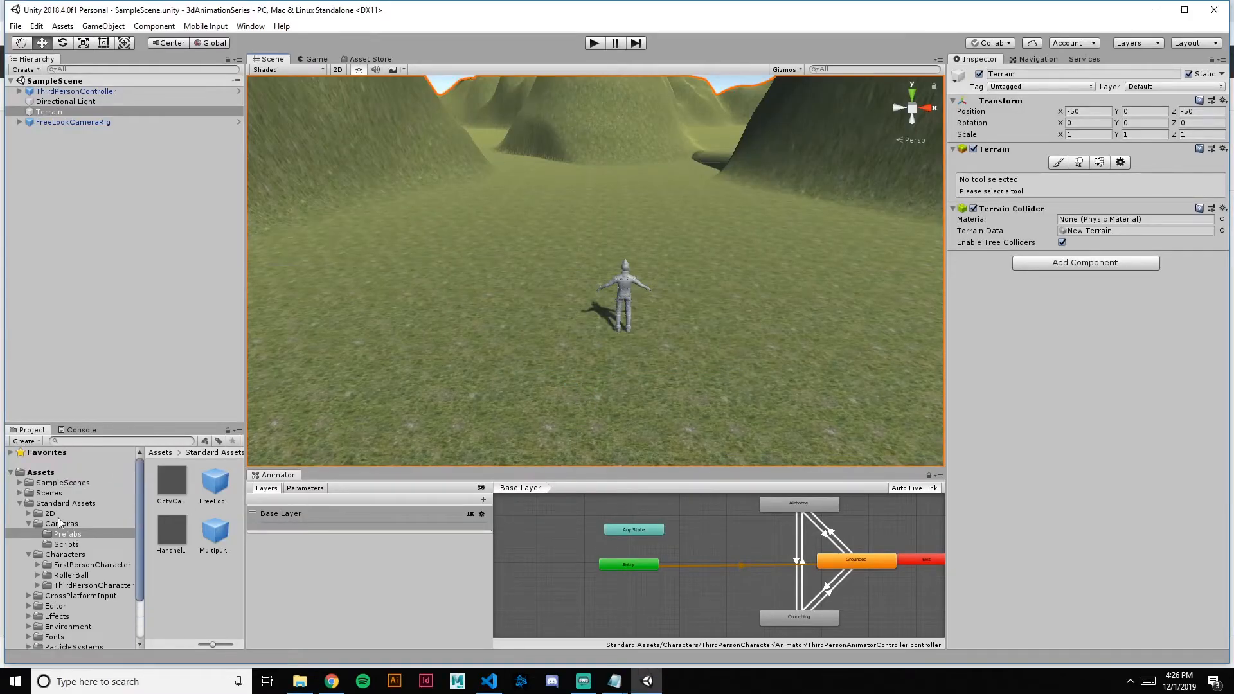
click(40, 473)
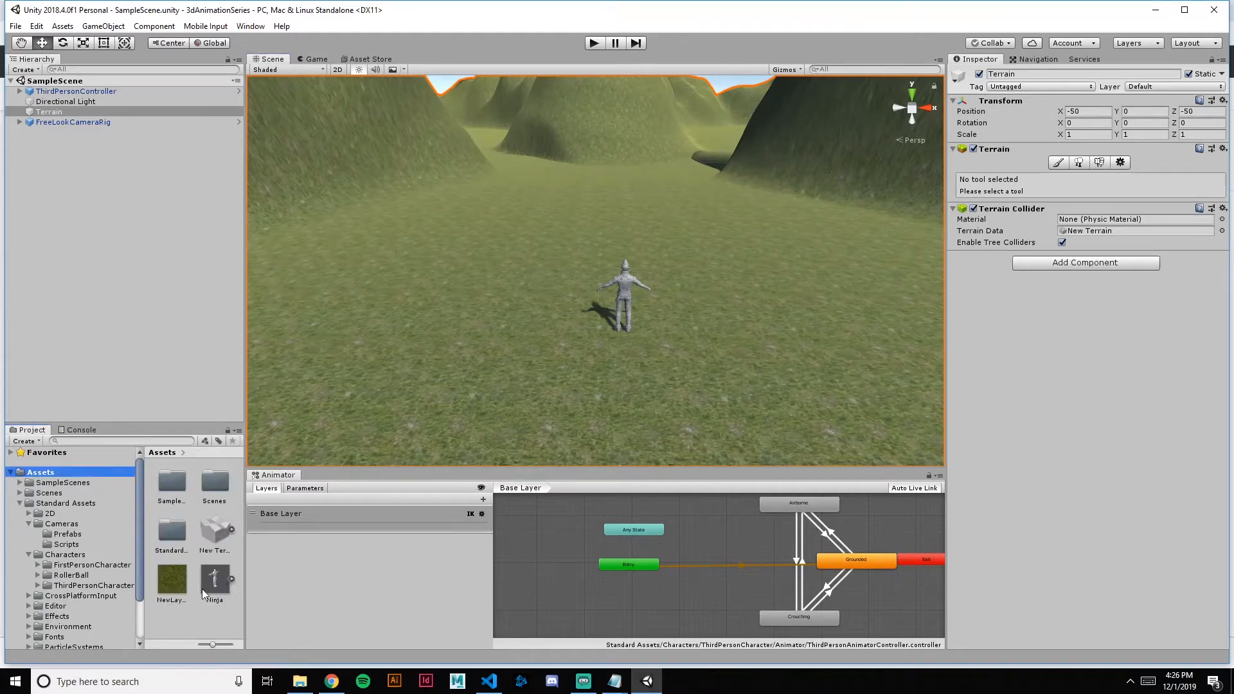
right_click(185, 619)
mouse_move(318, 325)
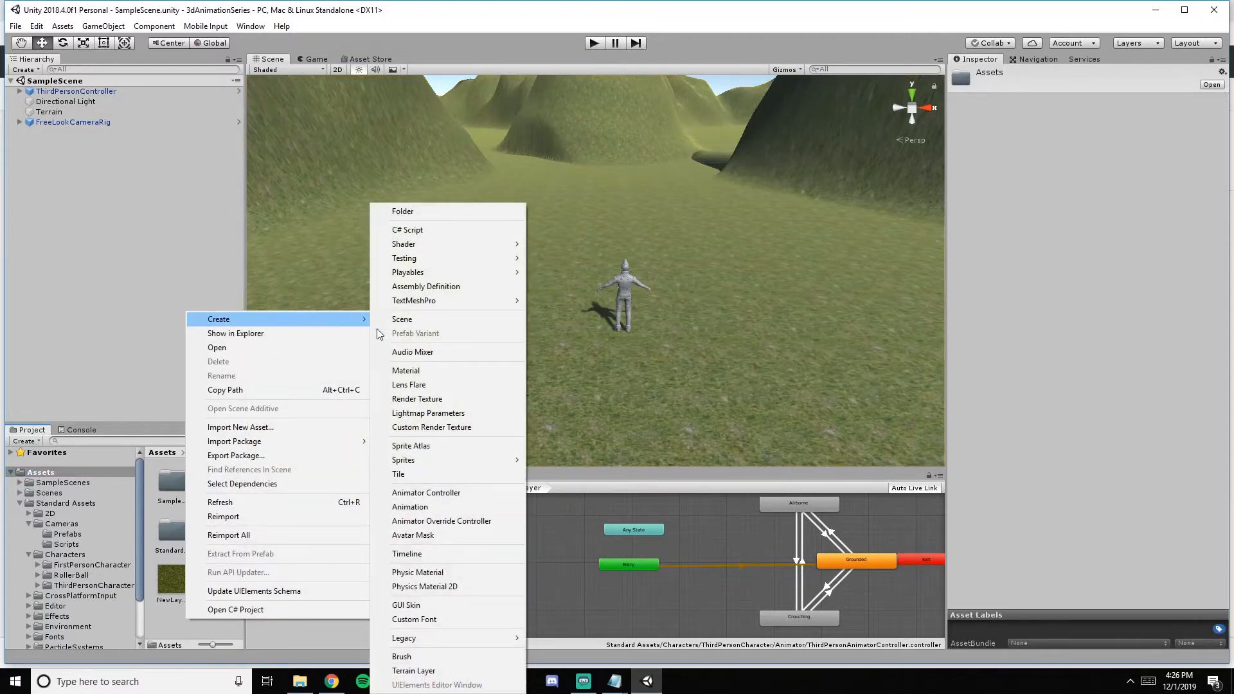
click(444, 212)
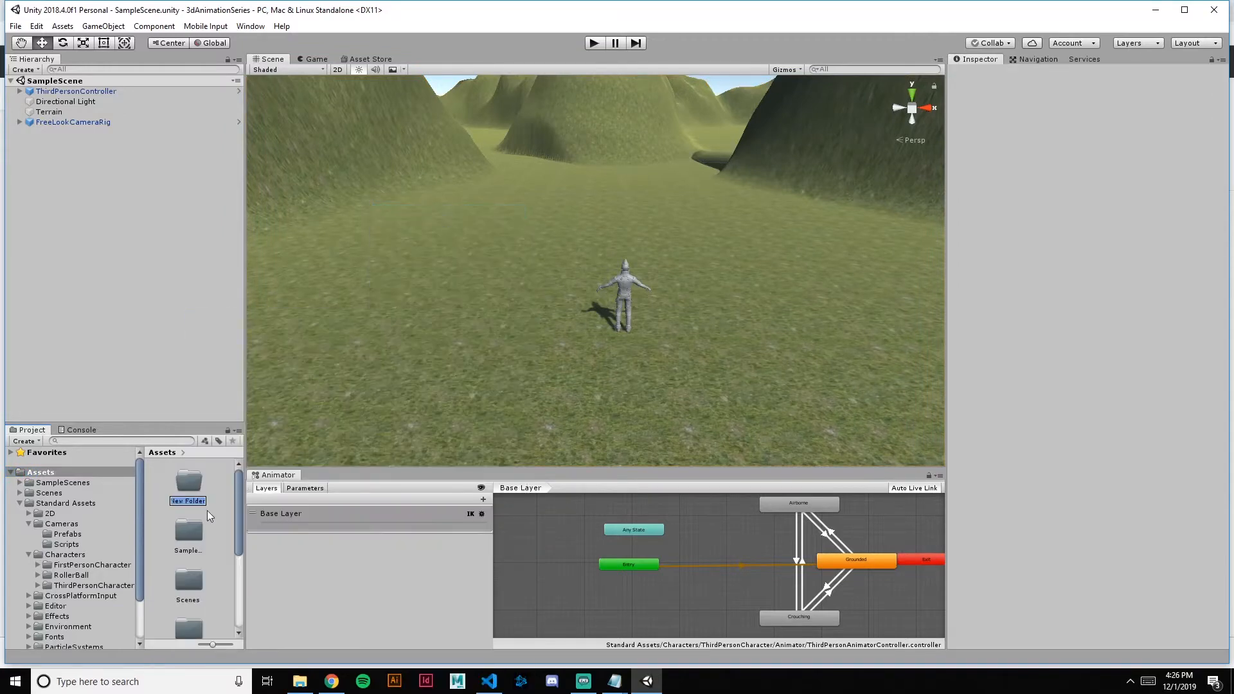
text(Characters)
key(Return)
Move the Ninja model into the new Characters folder, open that folder, and preview the model's Ch24 mesh
scroll(213, 504, down, 2)
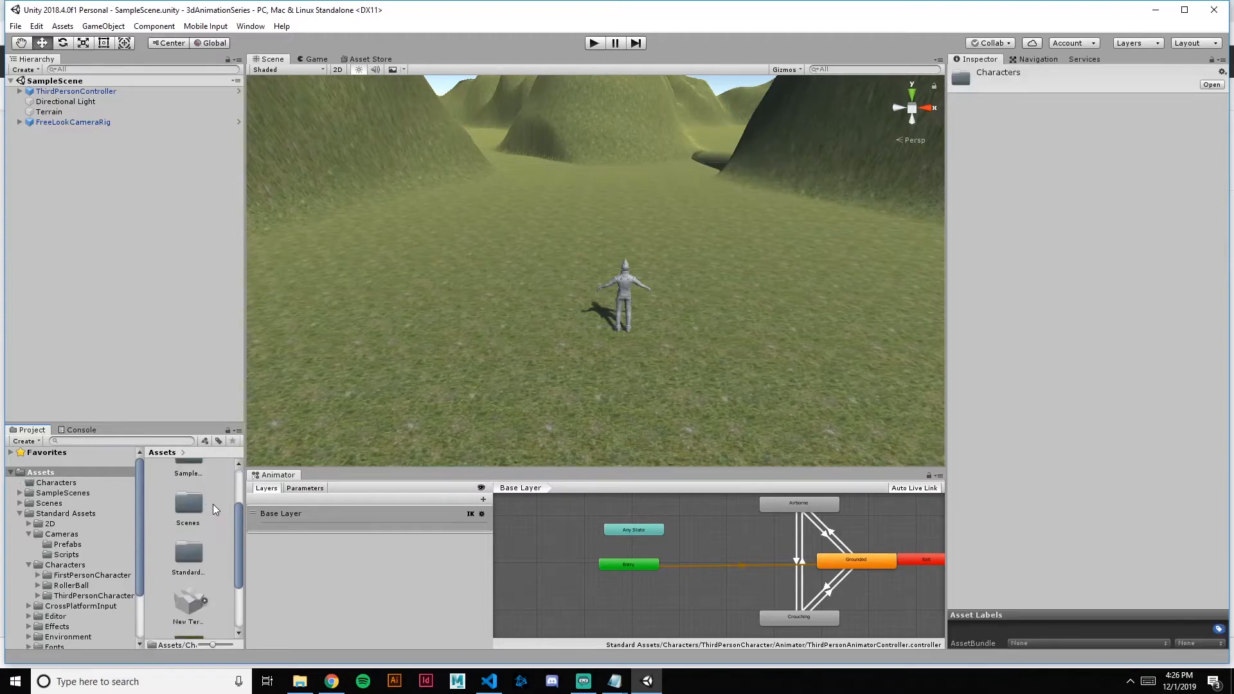
scroll(213, 504, down, 3)
drag(184, 608, 352, 485)
double_click(171, 483)
click(185, 480)
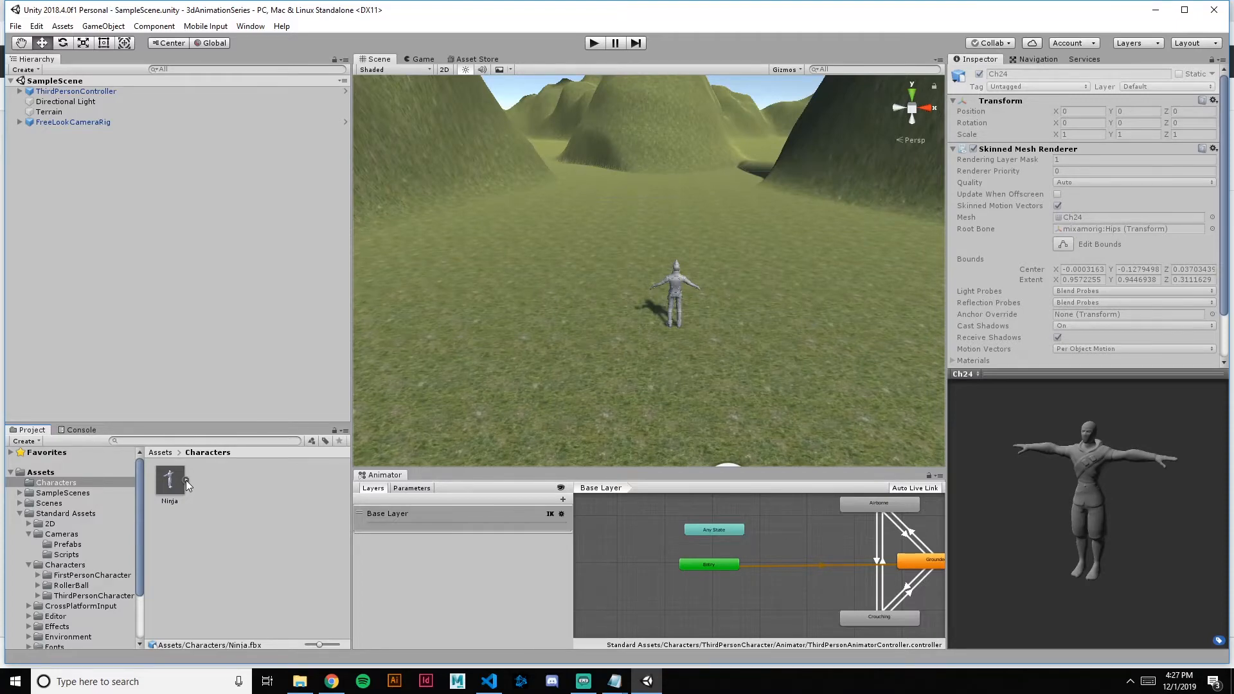
Add the Ninja model to the scene as a child of ThirdPersonController and inspect it from the front
click(19, 91)
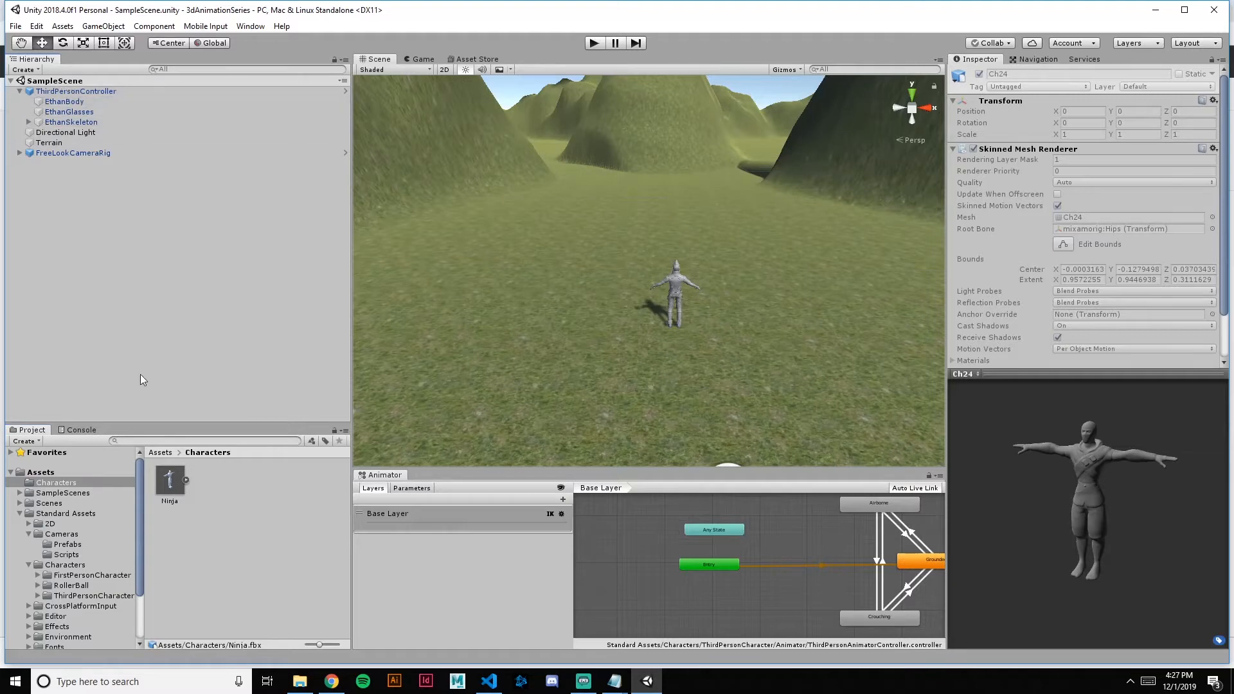
drag(163, 486, 181, 464)
drag(101, 119, 86, 95)
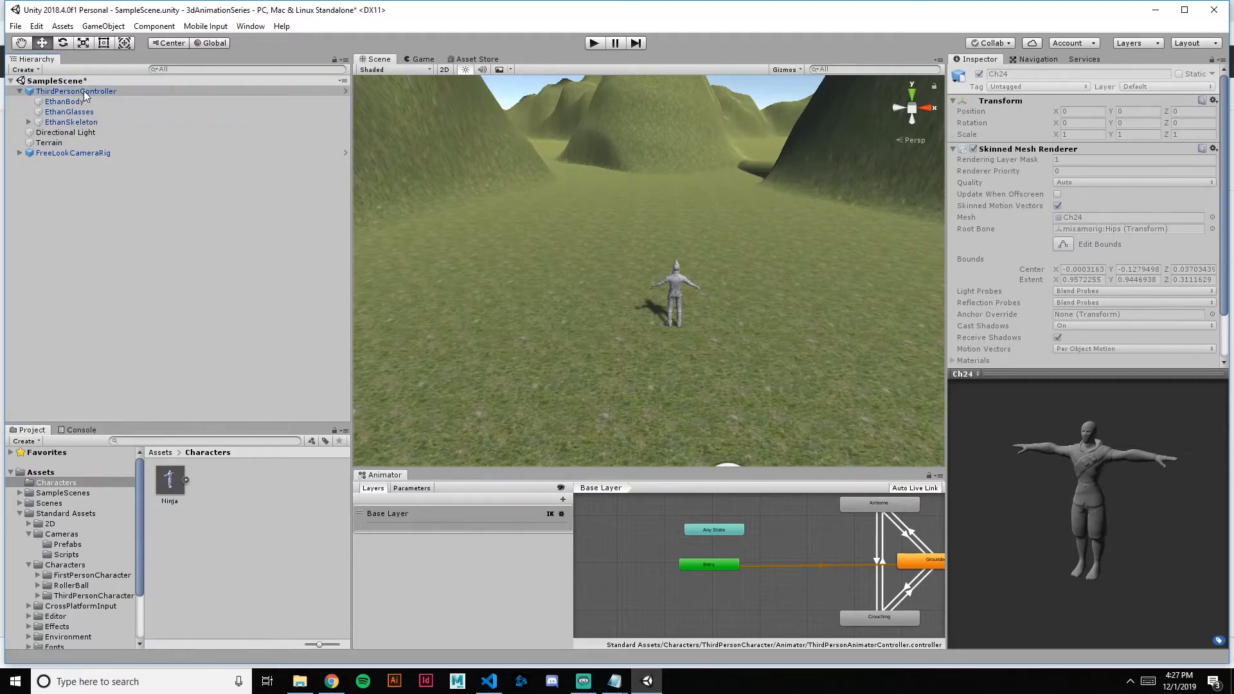
scroll(729, 361, up, 5)
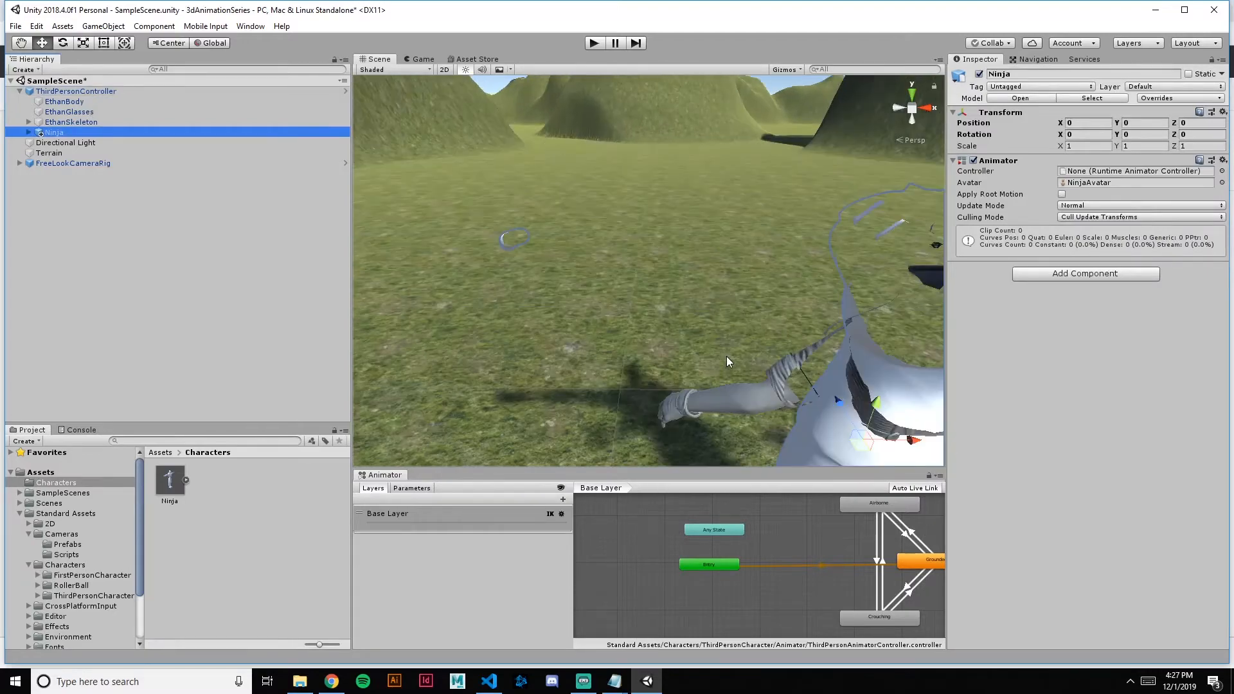
scroll(732, 359, down, 5)
scroll(725, 347, up, 3)
right_drag(640, 273, 169, 214)
key(f)
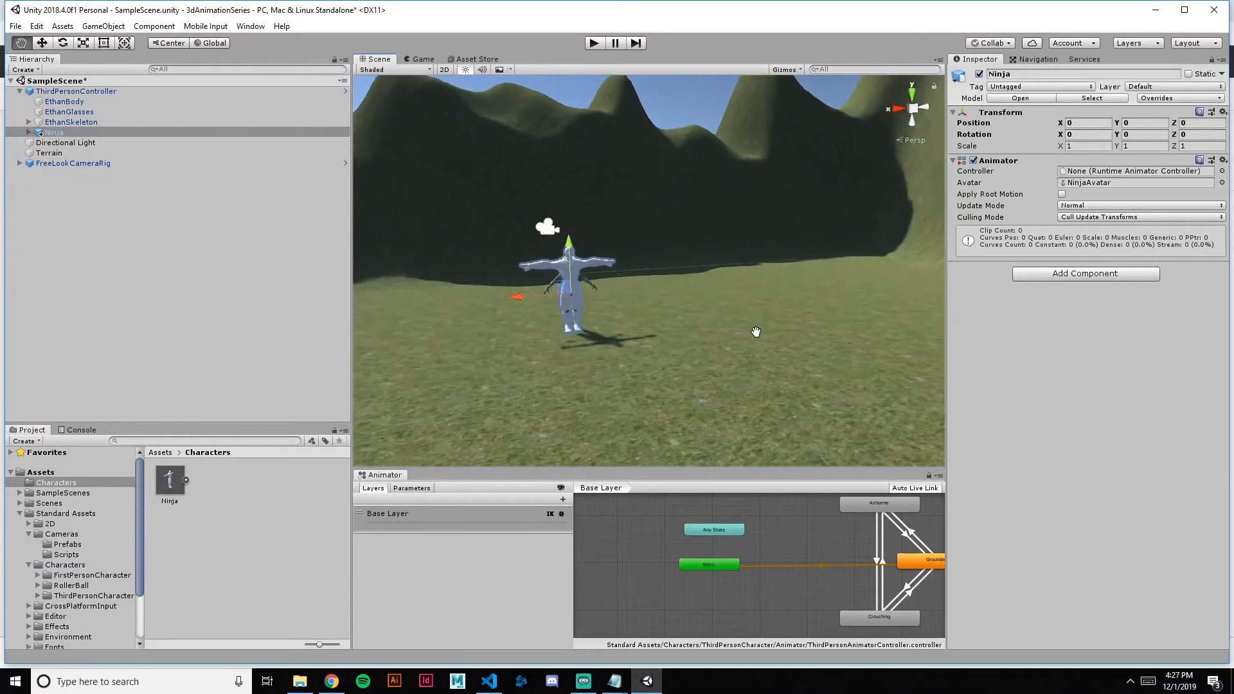
scroll(753, 323, up, 6)
scroll(754, 323, down, 3)
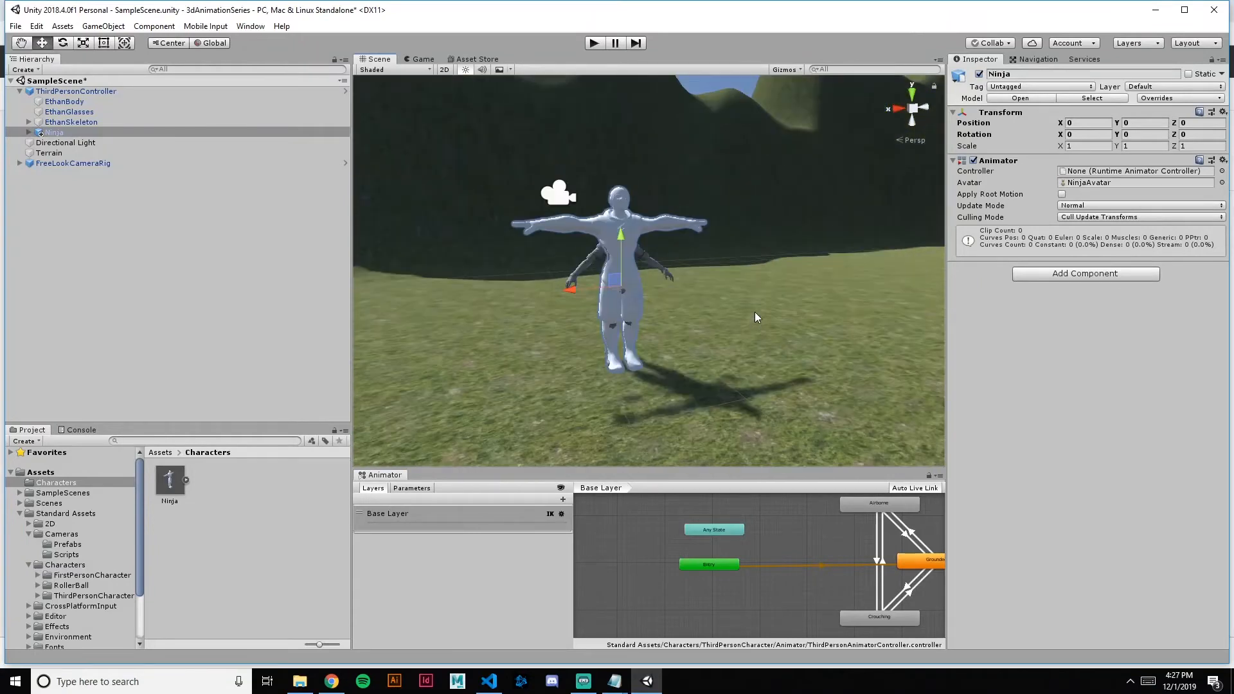
Try scaling the Ninja object to 0.7 on the X, Y and Z axes
click(1083, 147)
text(.7)
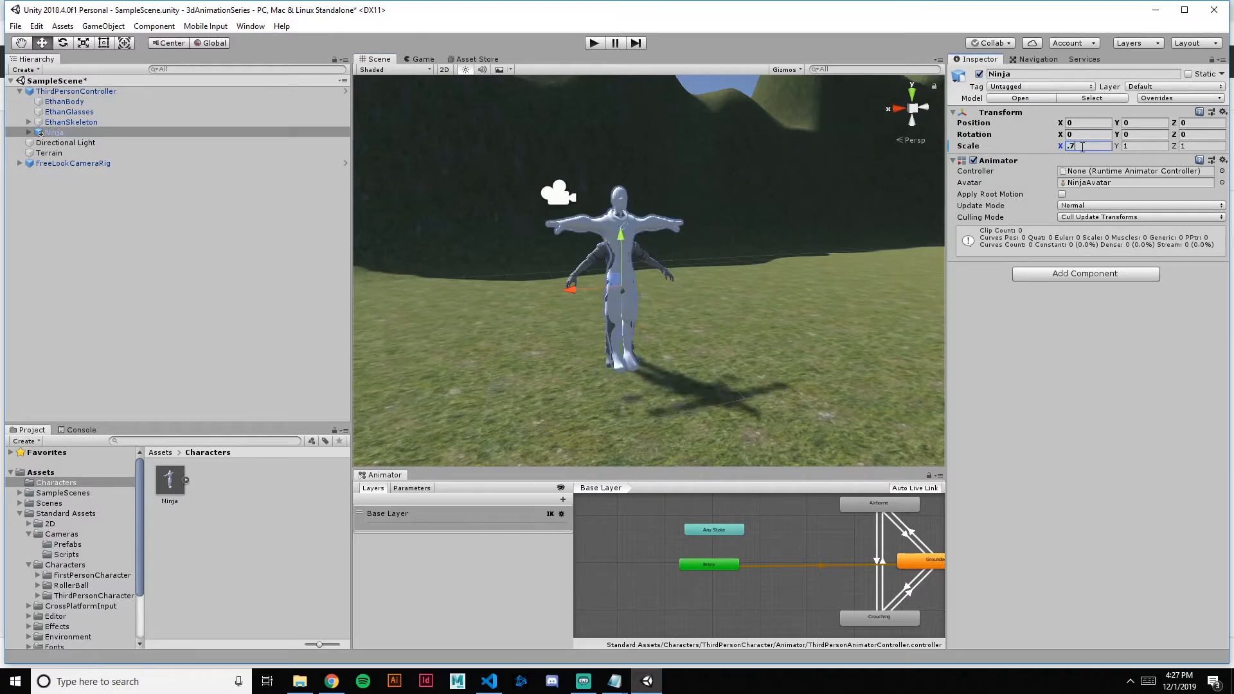
key(Tab)
text(.7)
key(Tab)
text(.7)
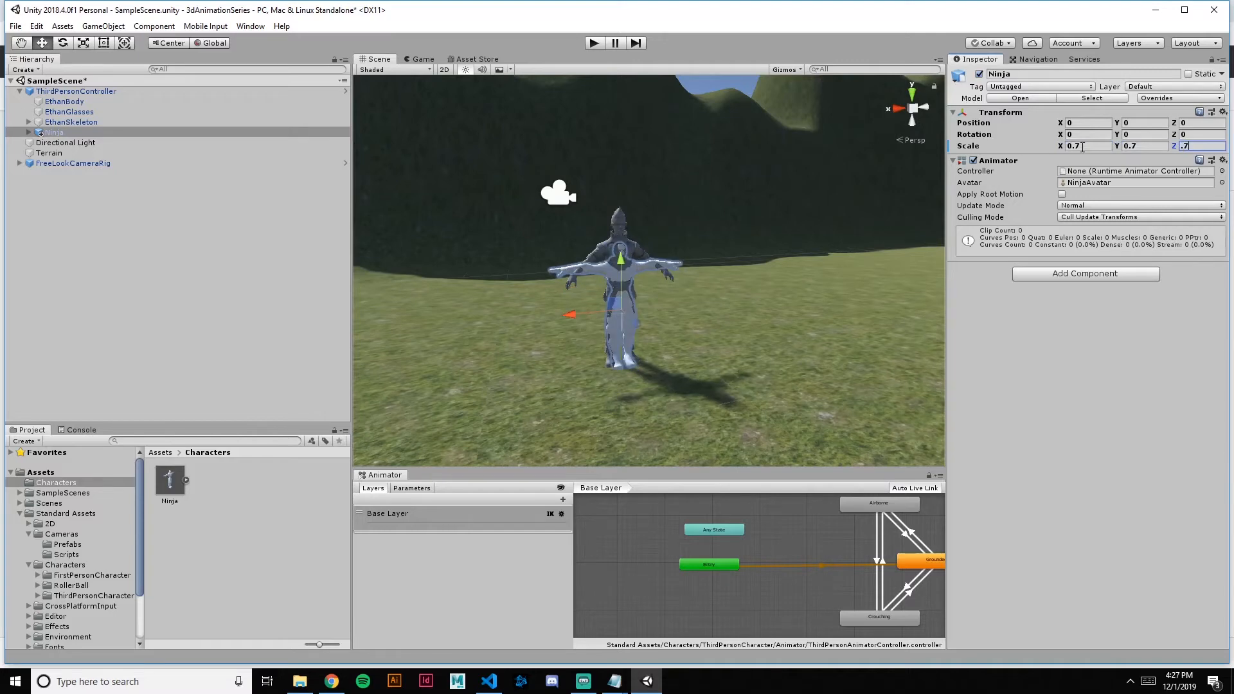
Set the Ninja object's scale to 0.8 on the X, Y and Z axes
key(BackSpace)
text(8)
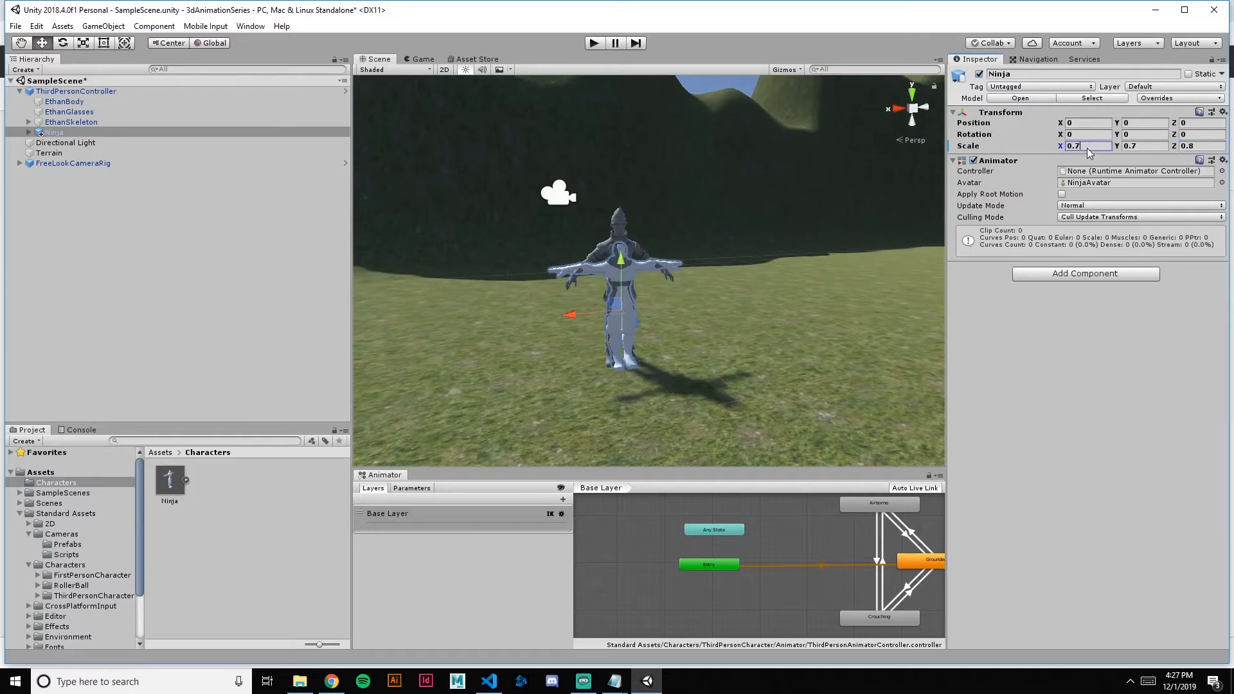
click(1088, 147)
text(.8)
key(Tab)
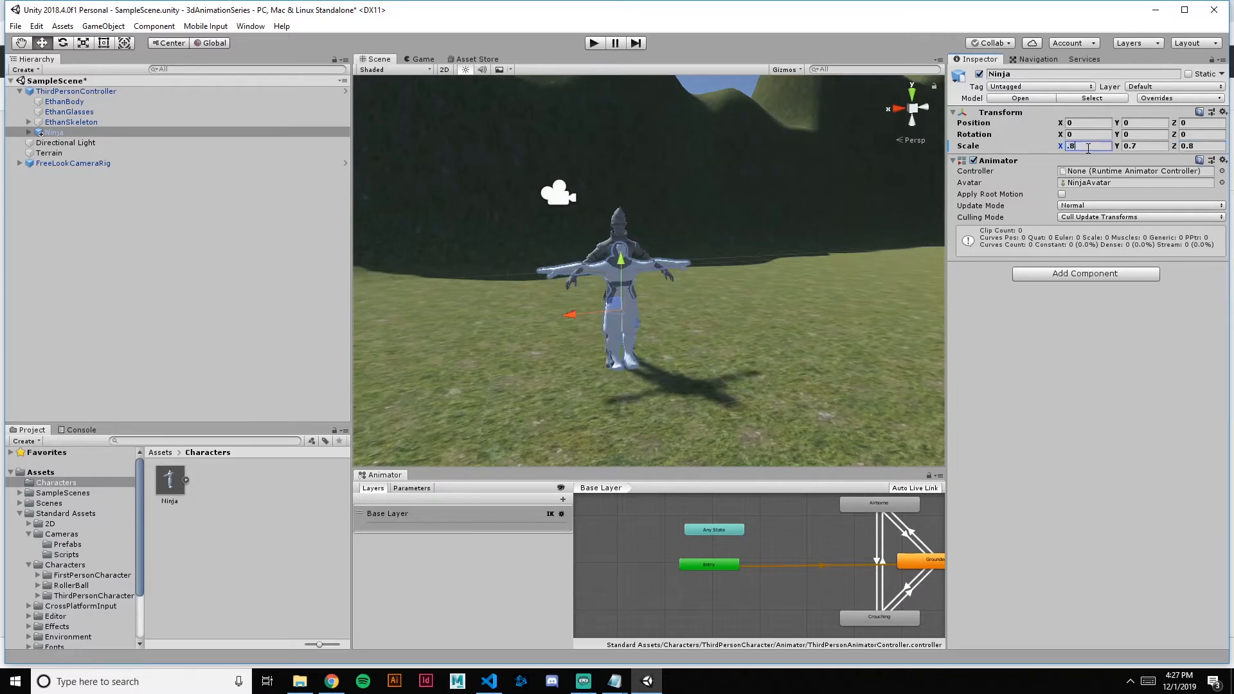
text(.8)
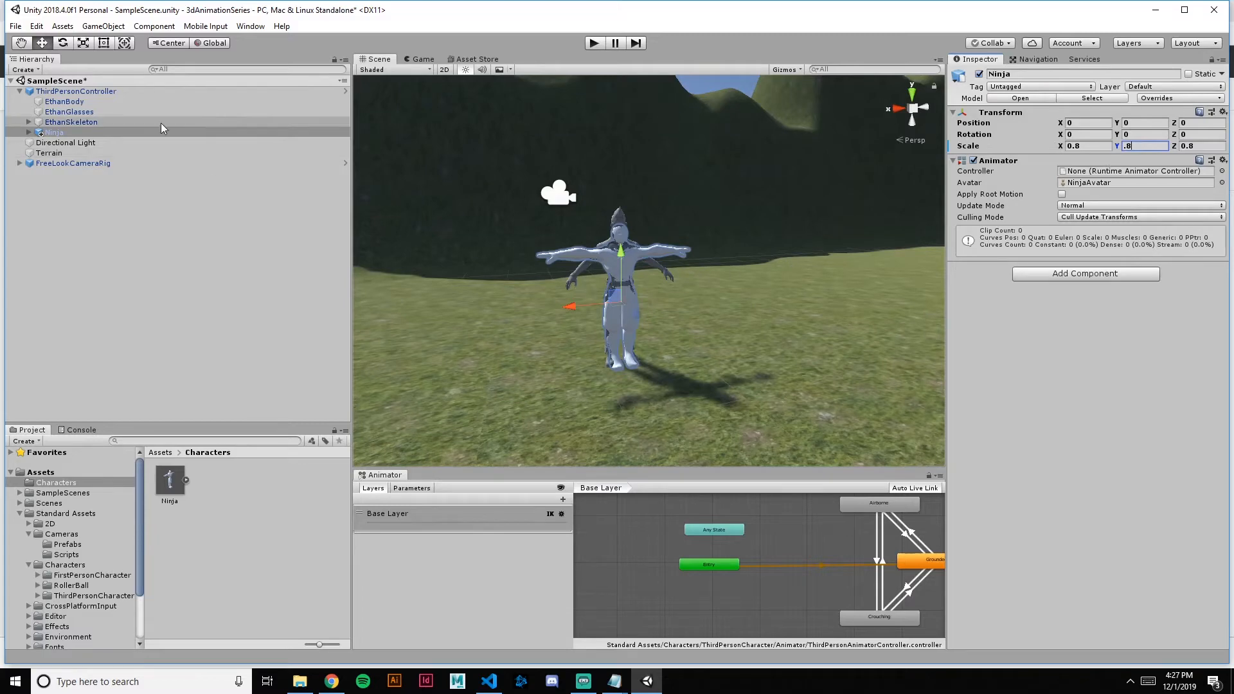
Try to delete EthanBody, EthanGlasses and EthanSkeleton from the ThirdPersonController instance in the scene
click(113, 91)
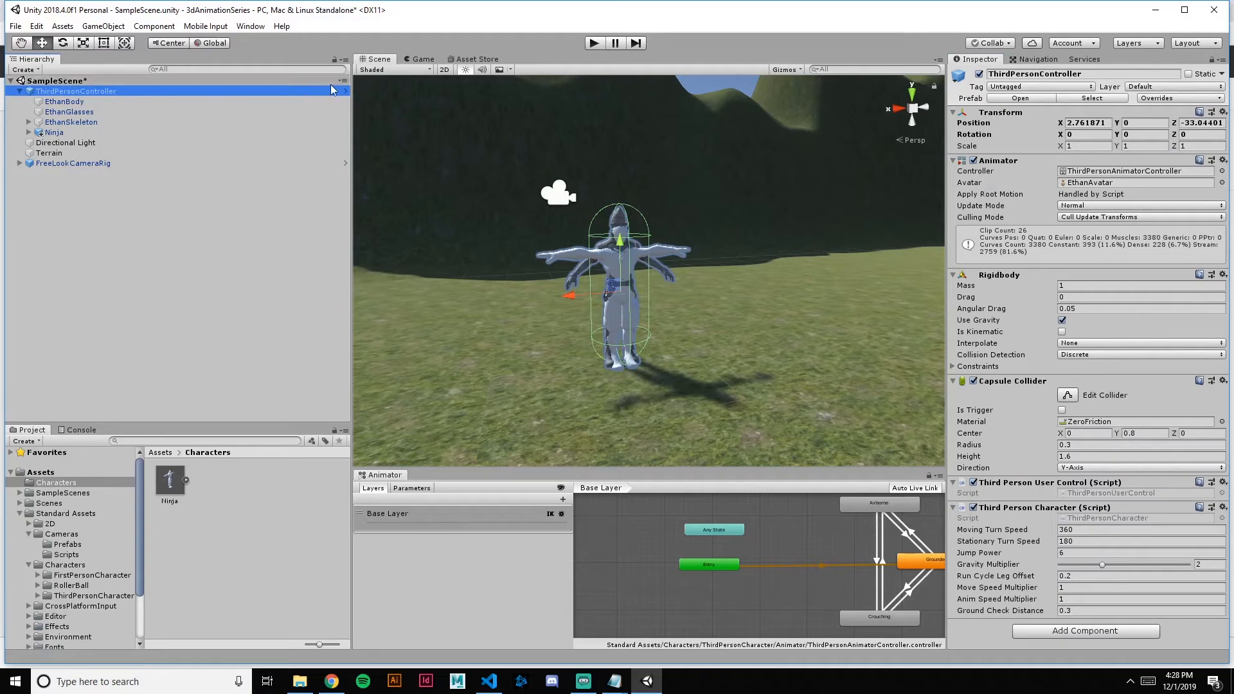
click(113, 101)
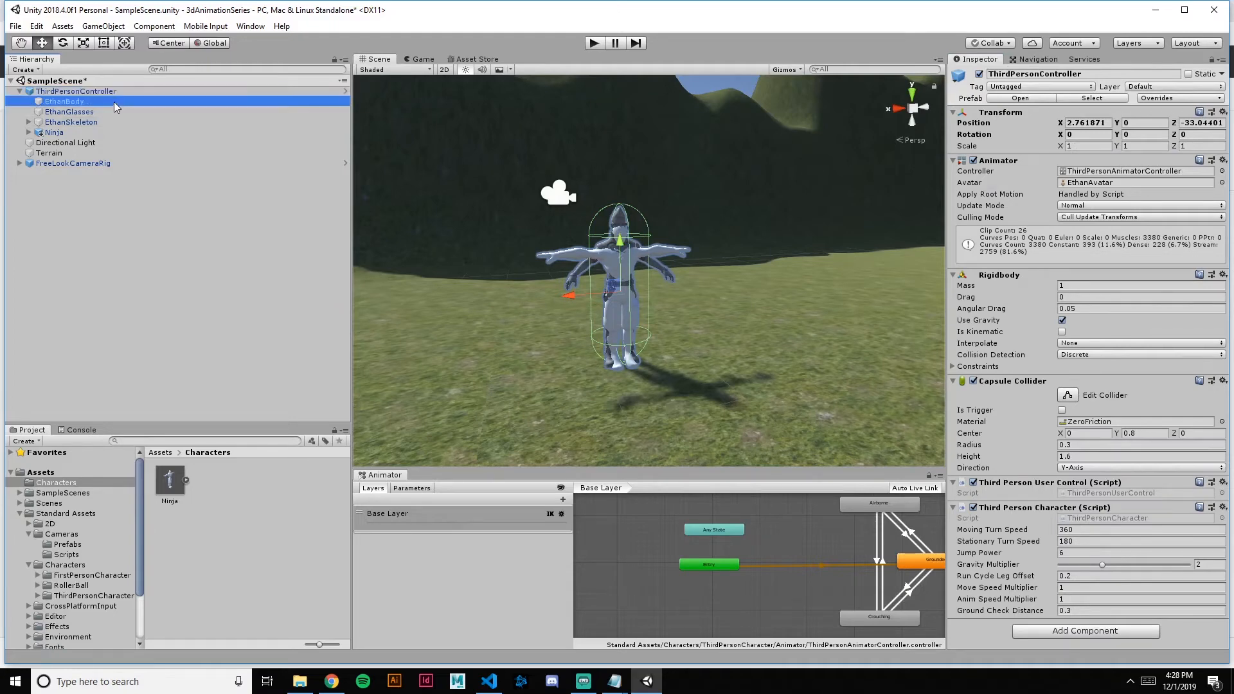
shift+click(114, 121)
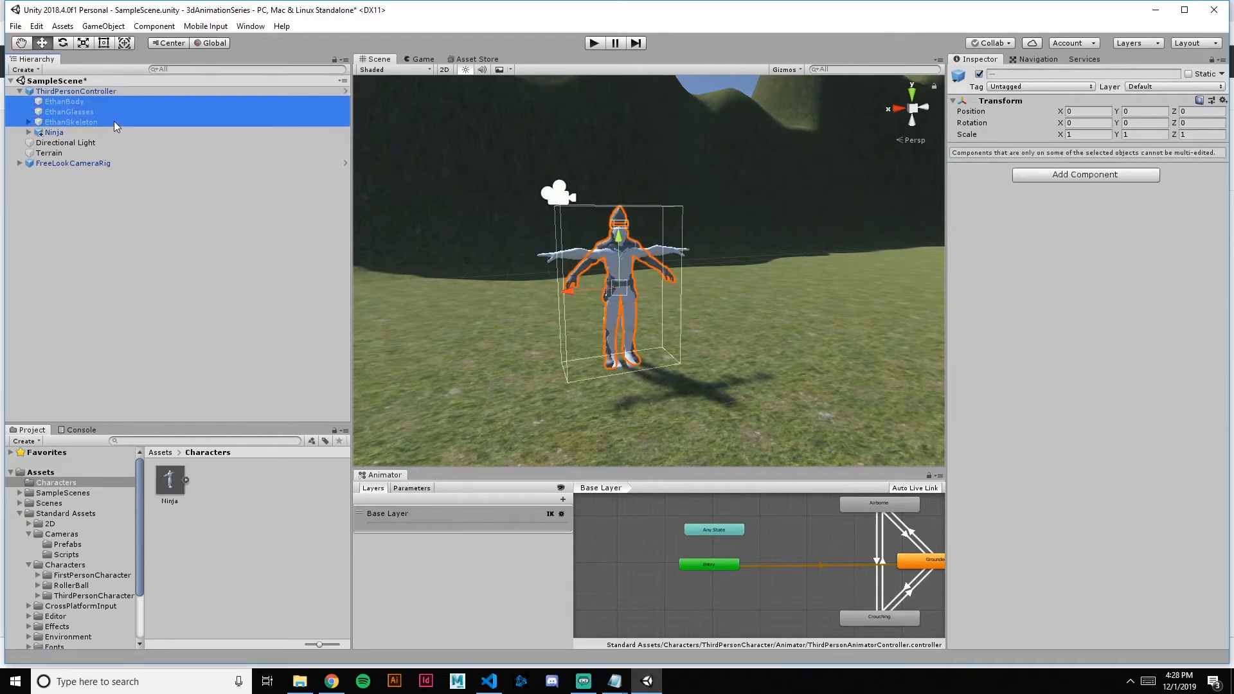
right_click(104, 112)
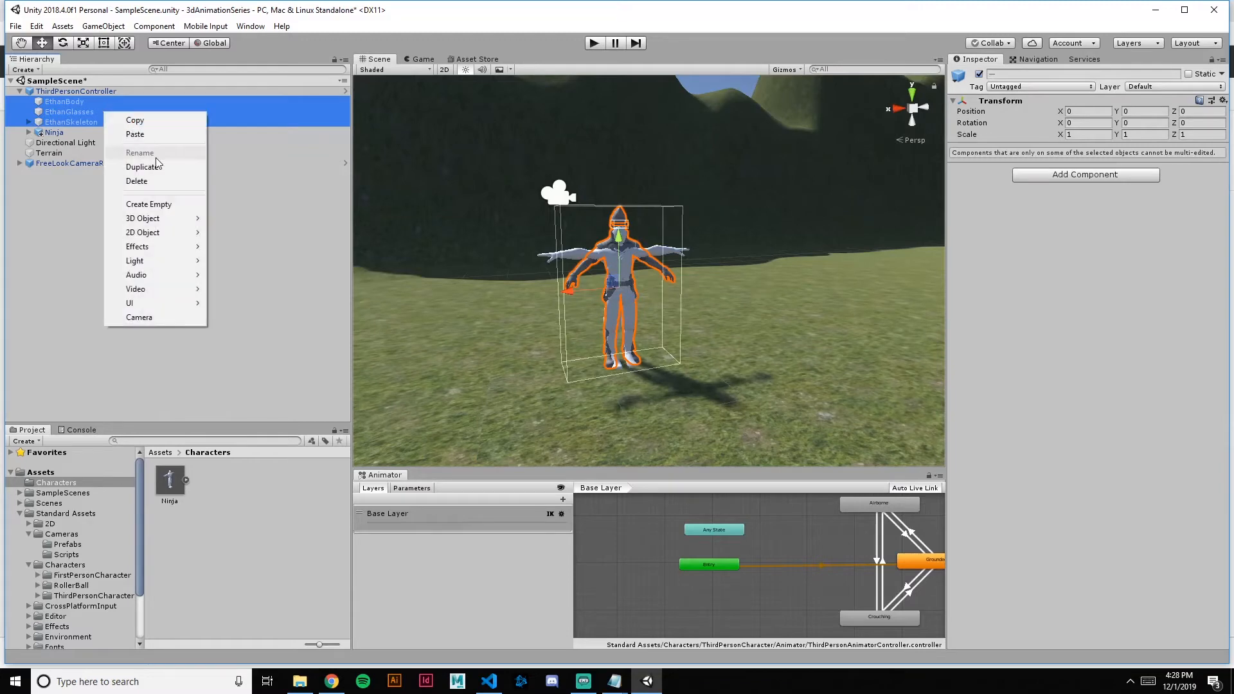
click(161, 186)
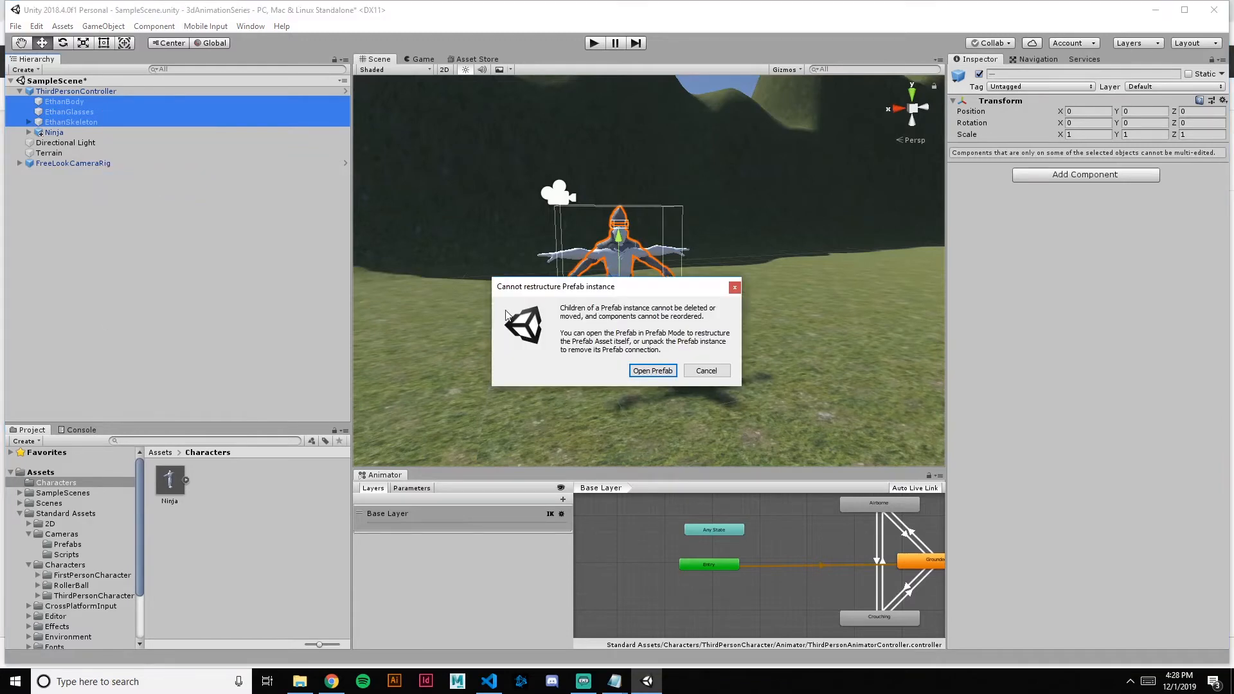
click(736, 289)
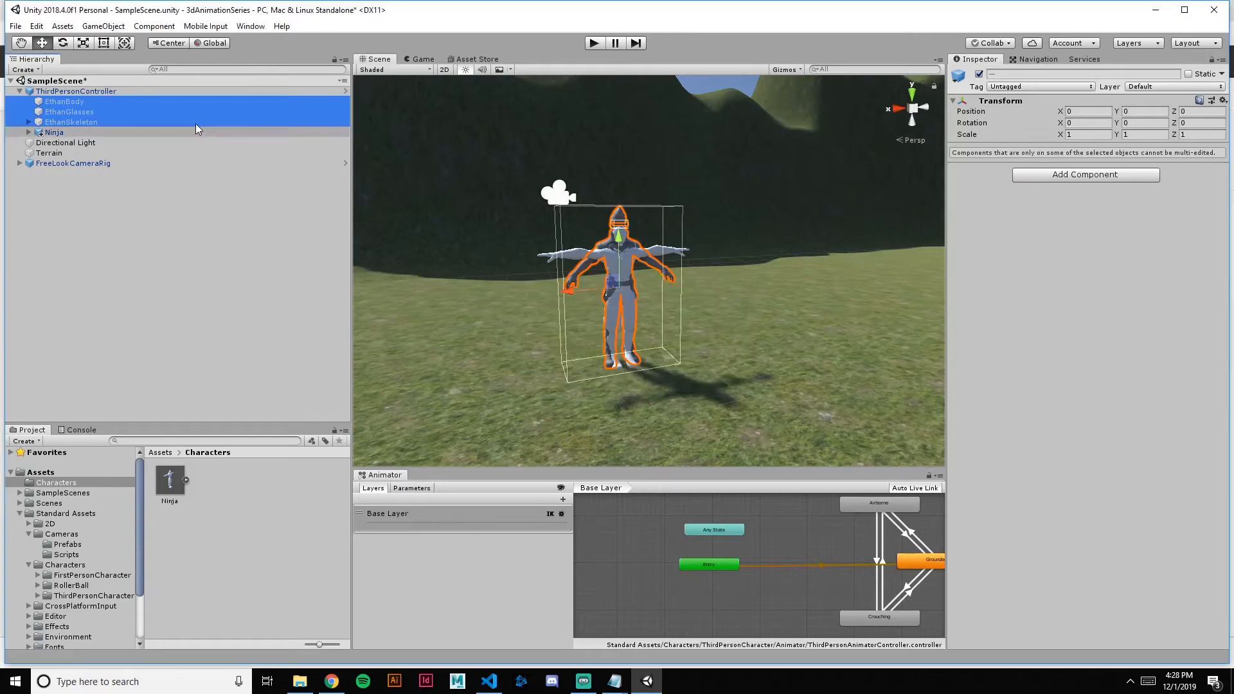
Open the ThirdPersonController prefab for editing and delete its EthanBody, EthanGlasses and EthanSkeleton objects
click(147, 91)
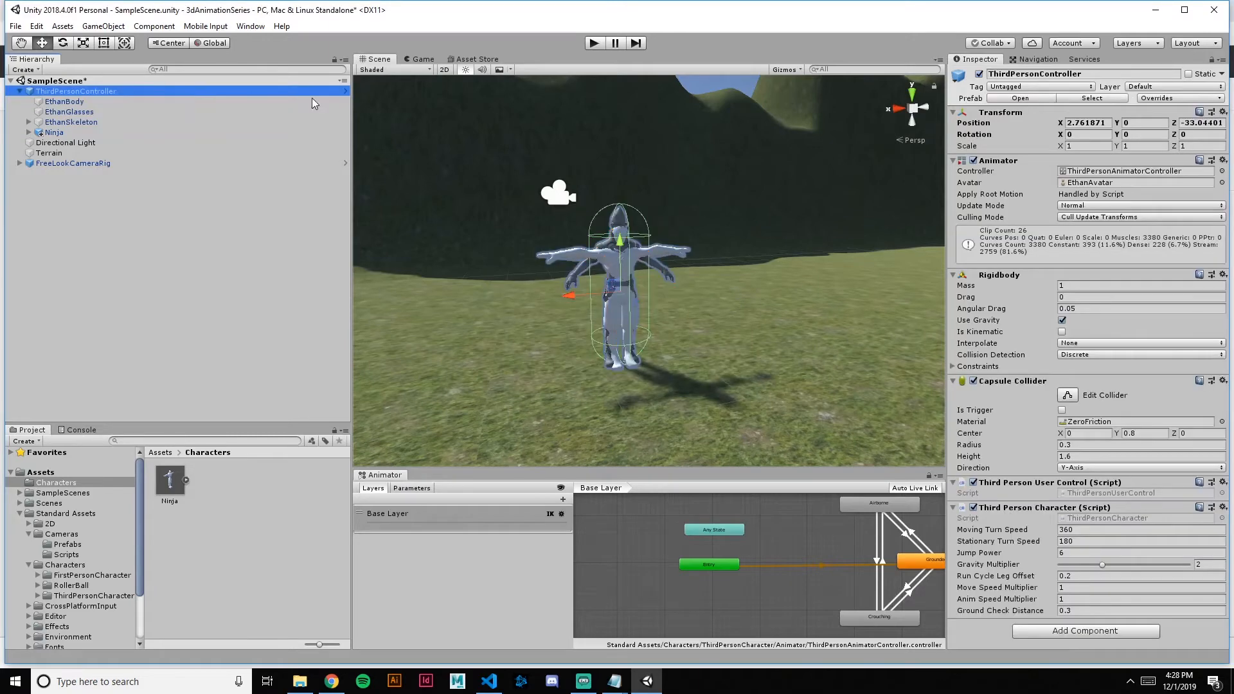
click(345, 91)
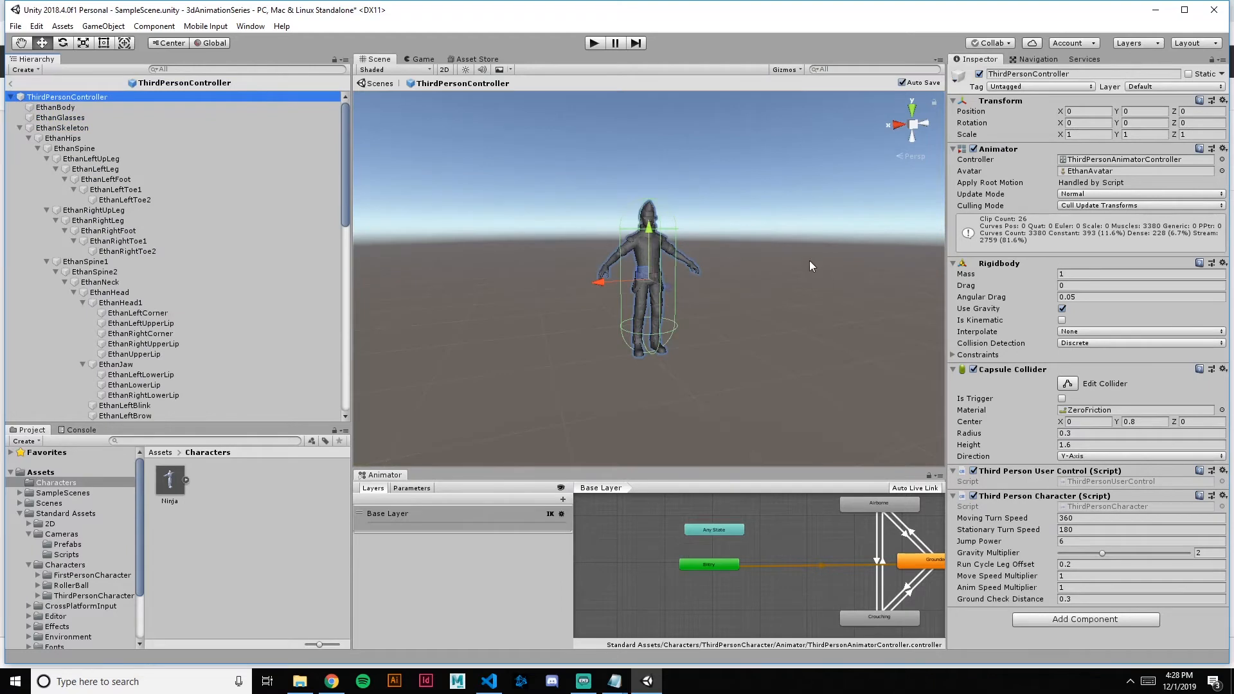
click(114, 107)
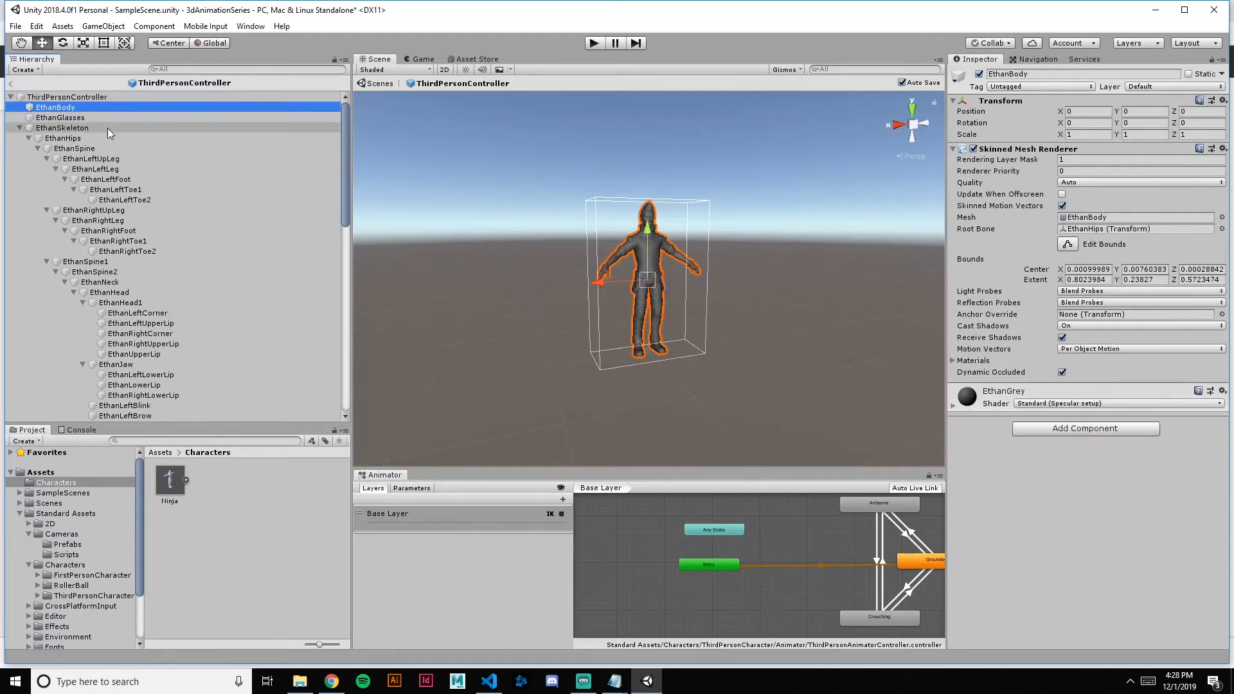
shift+click(106, 129)
key(Delete)
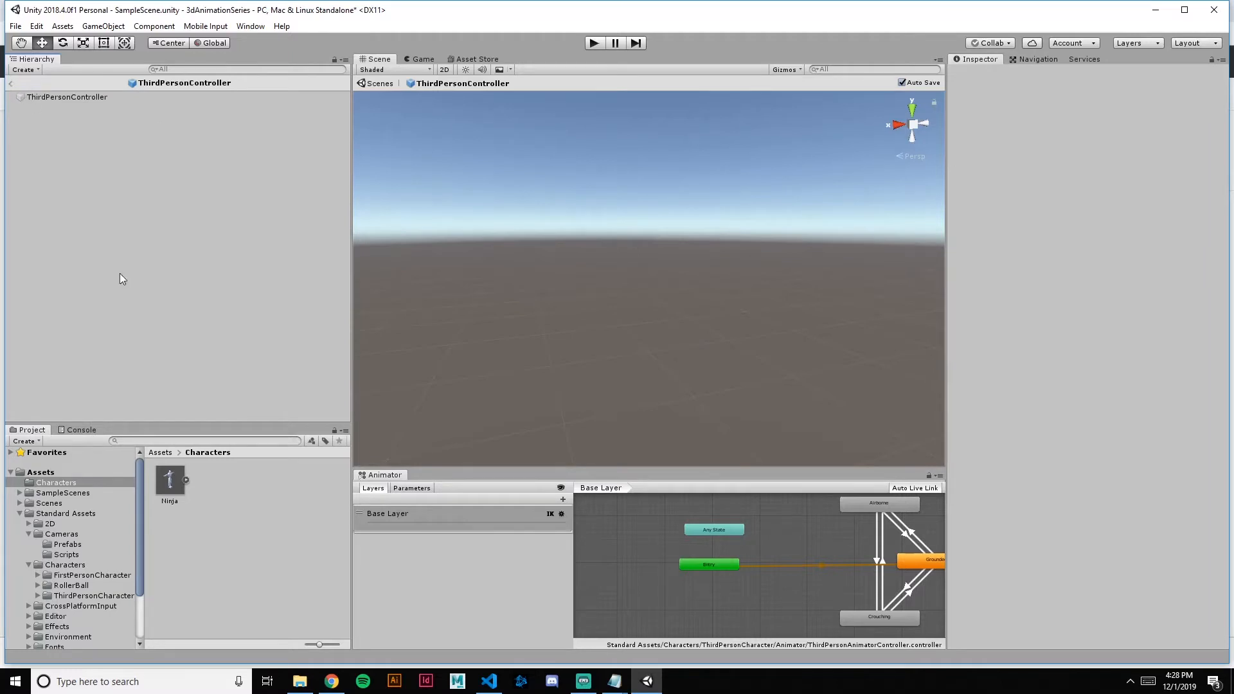
Add the Ninja model as a child of ThirdPersonController in the prefab and scale it to 0.8 on X, Y and Z
drag(175, 481, 99, 98)
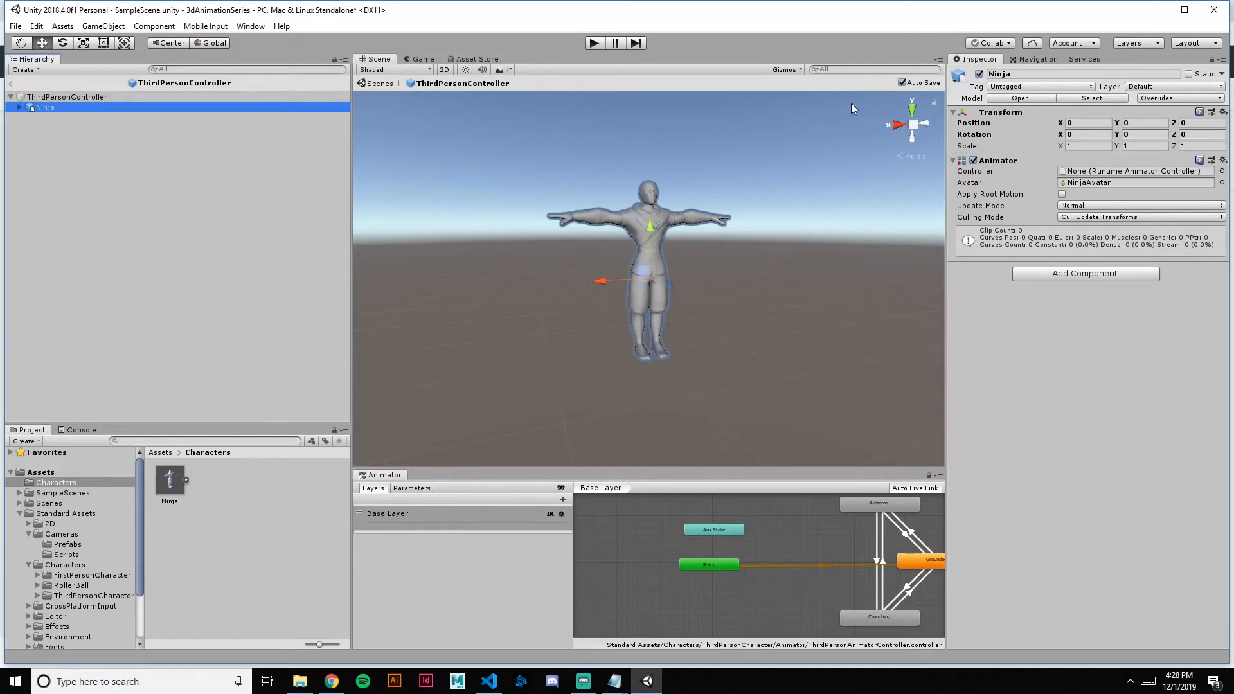
click(1065, 147)
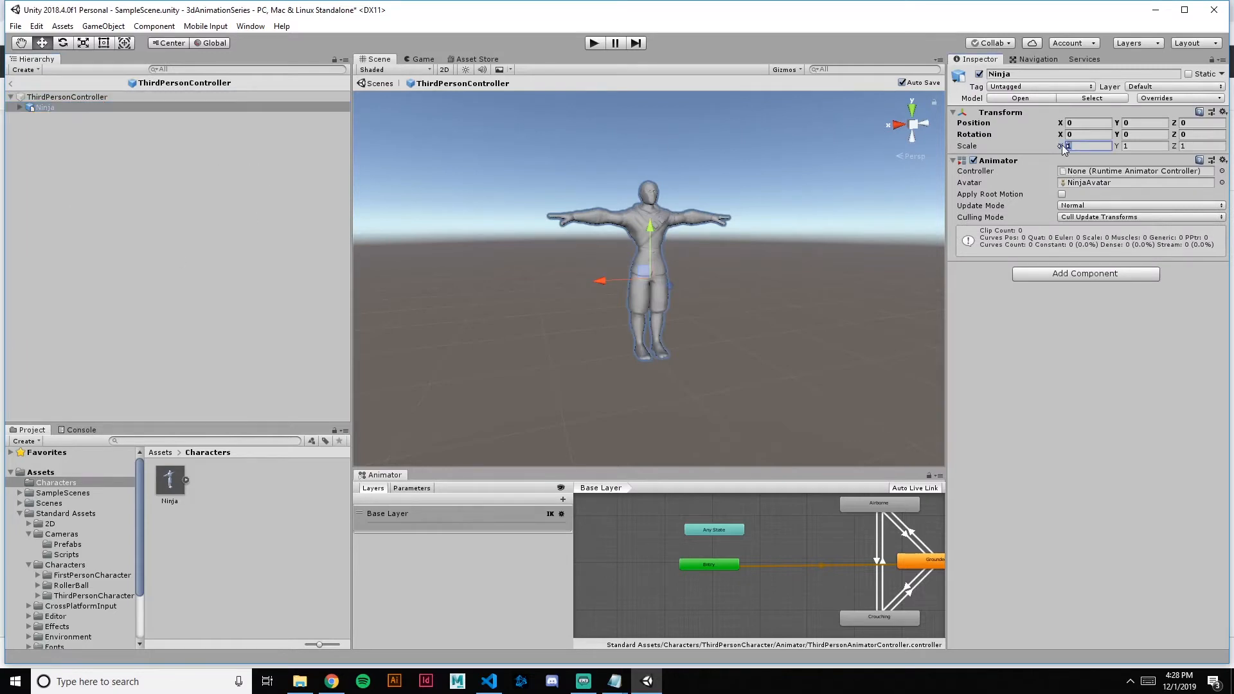
text(0.8)
key(Tab)
text(0.8)
key(Tab)
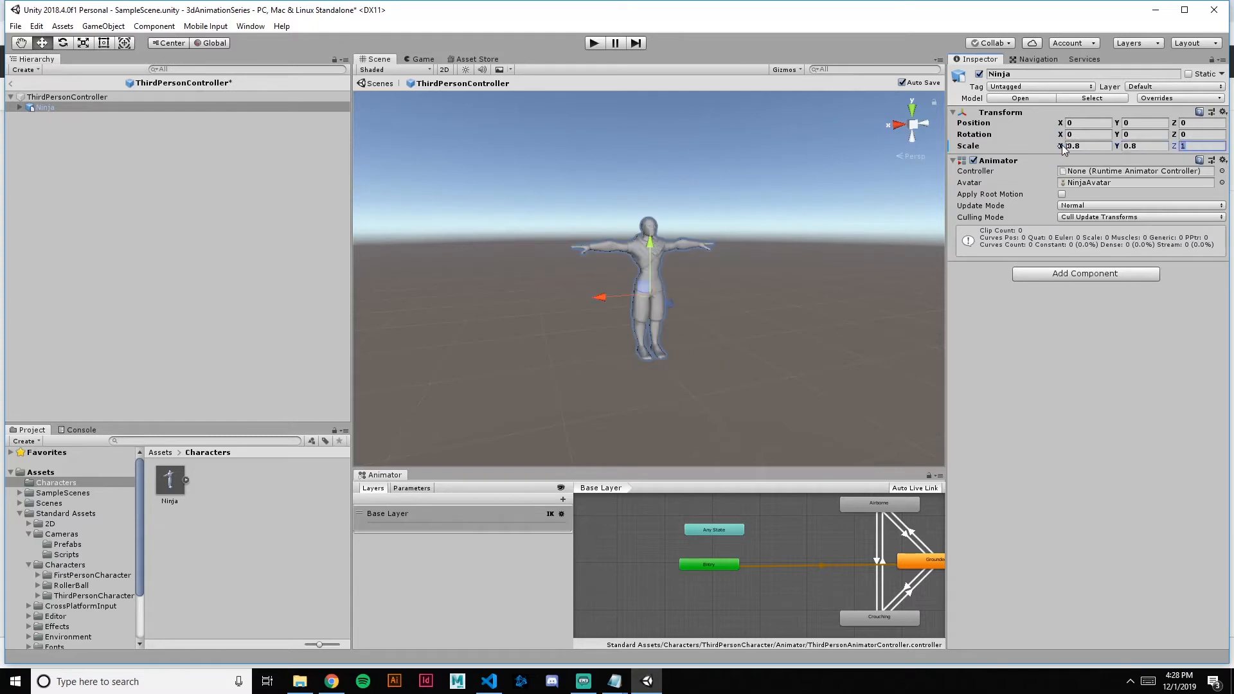
text(.8)
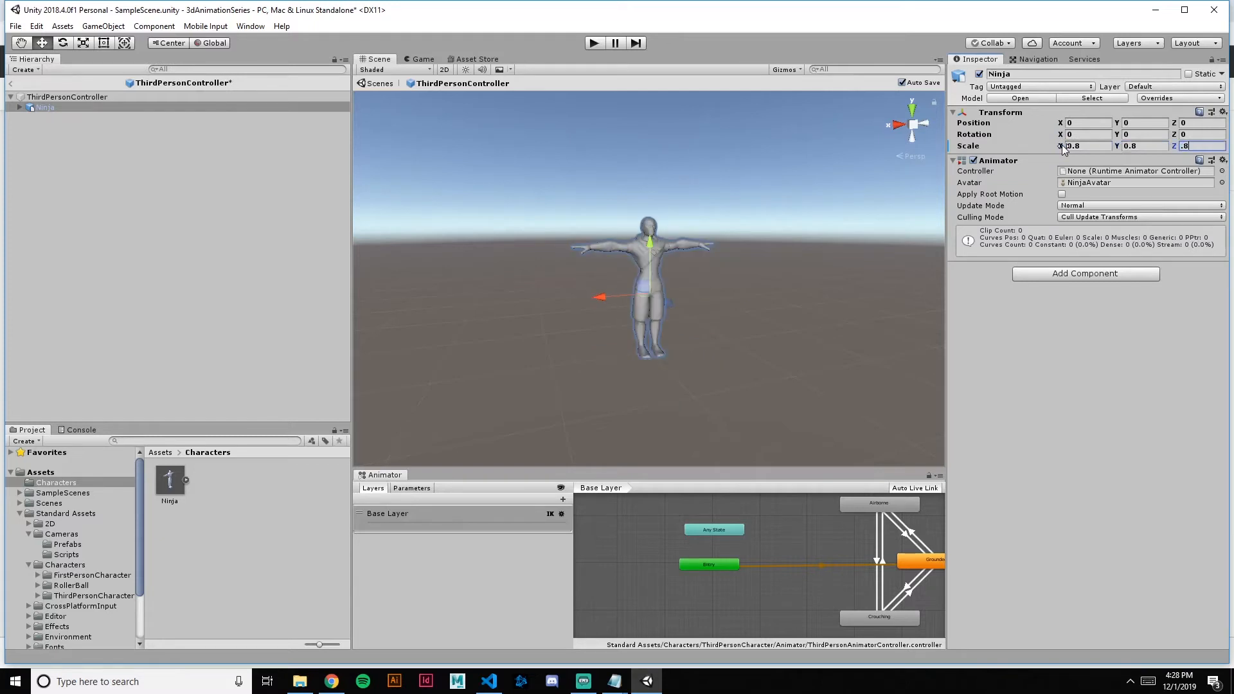
click(993, 338)
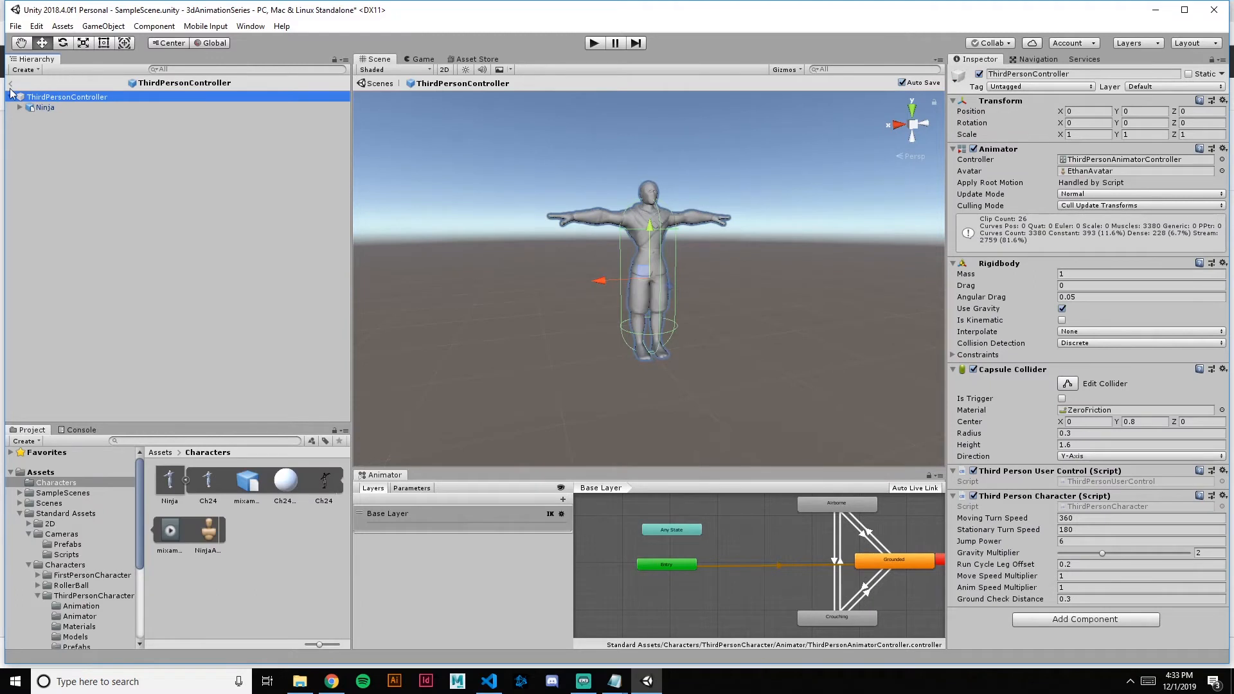
Leave the prefab for SampleScene and select the Ninja object under ThirdPersonController
click(10, 84)
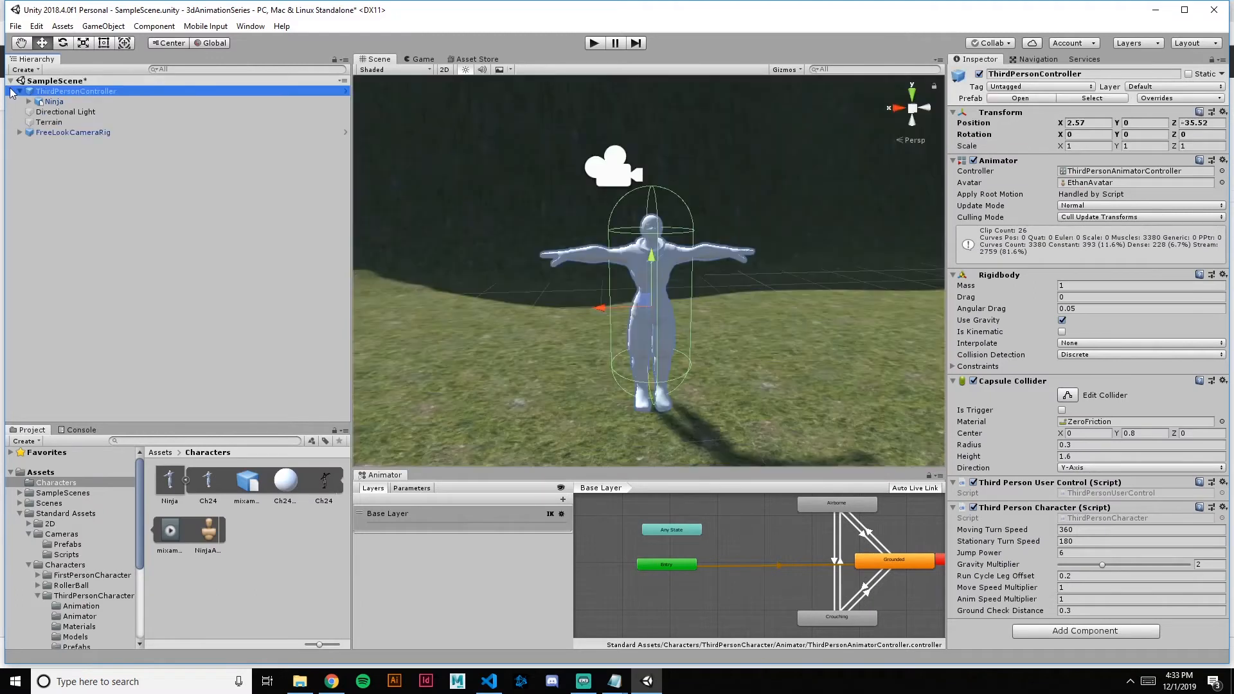
click(20, 90)
click(83, 101)
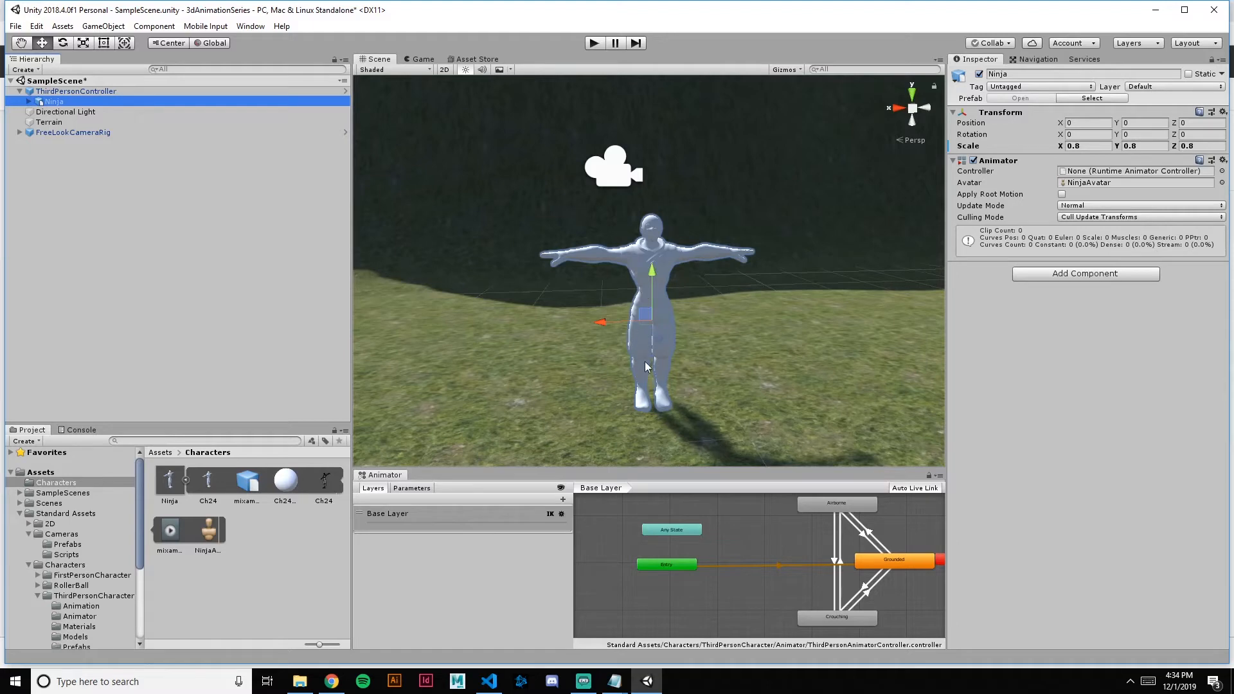
Set the rig animation type of the Ninja model asset to Humanoid in its import settings
click(175, 478)
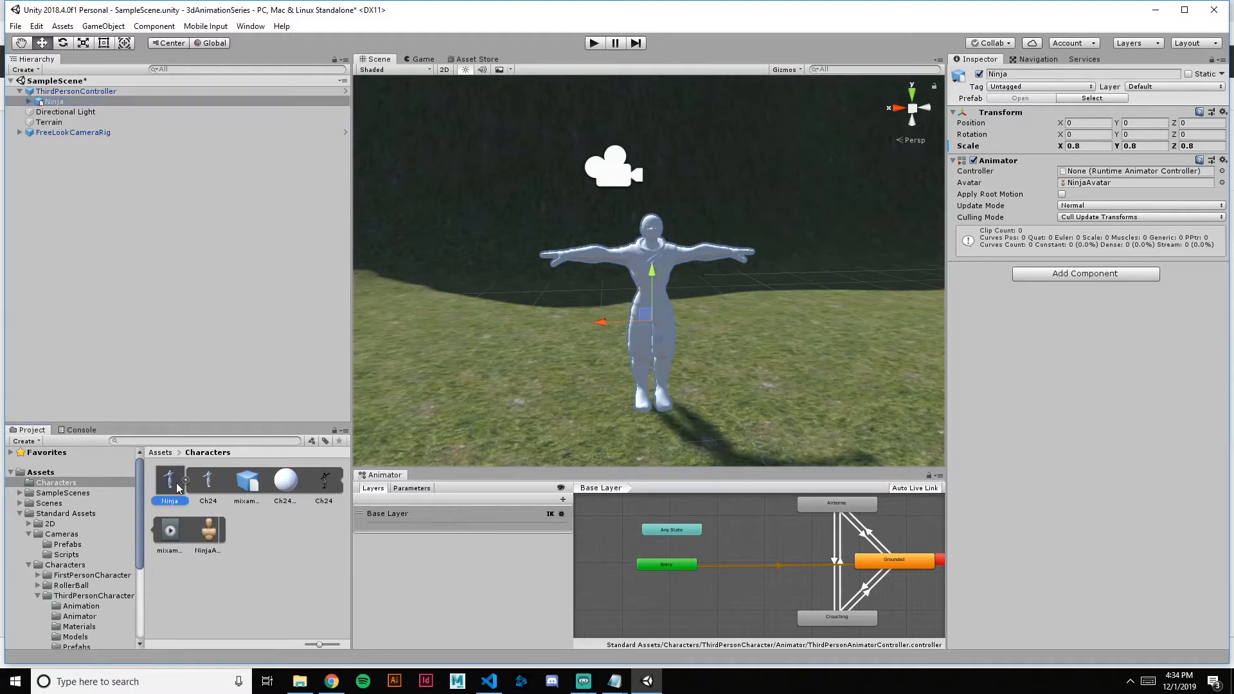
click(1091, 104)
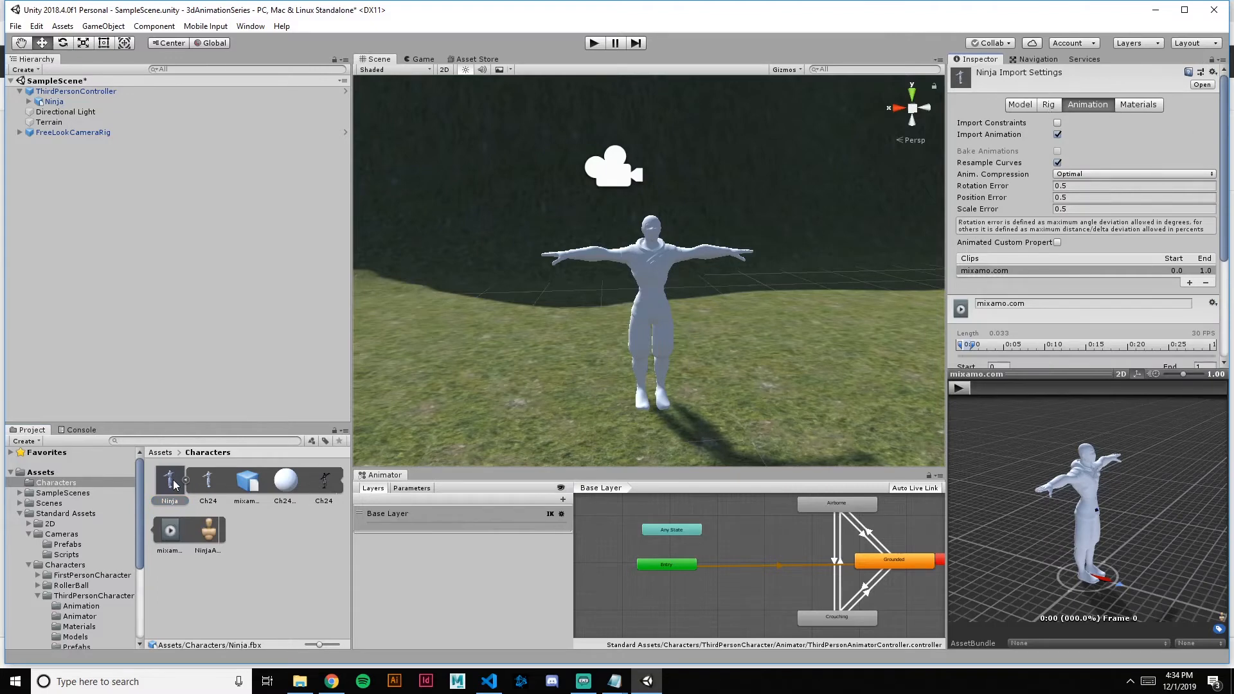
click(1048, 104)
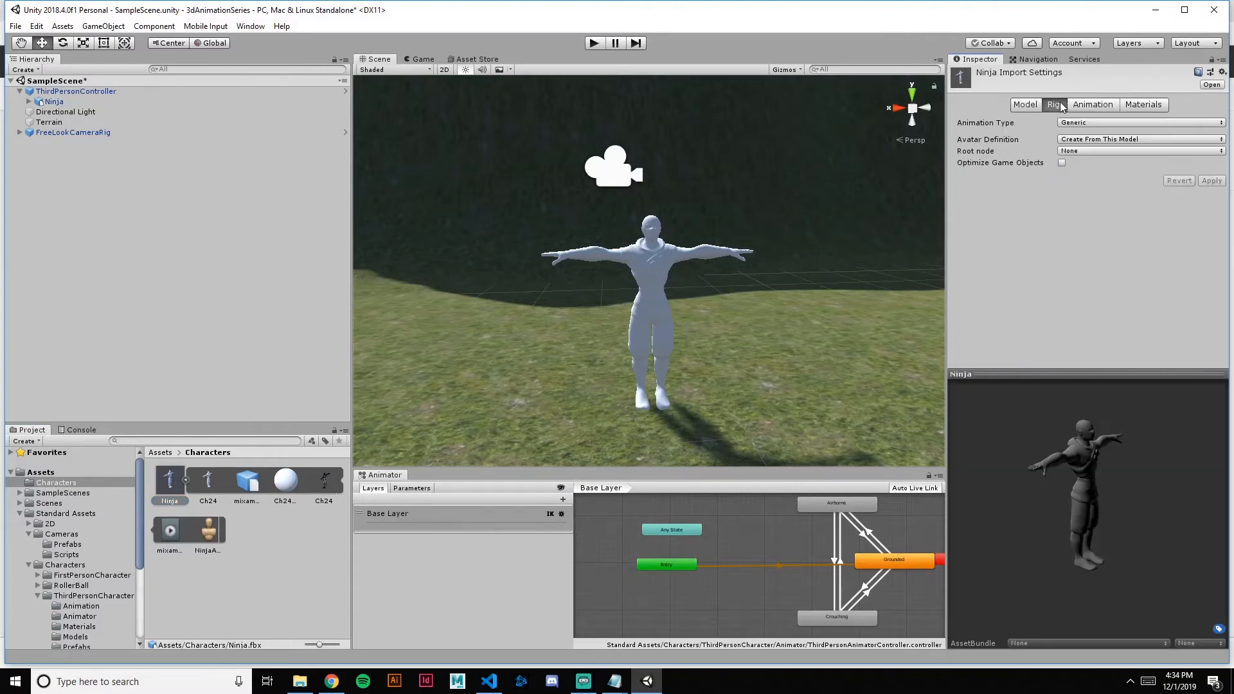
click(1087, 104)
click(1125, 106)
click(1100, 108)
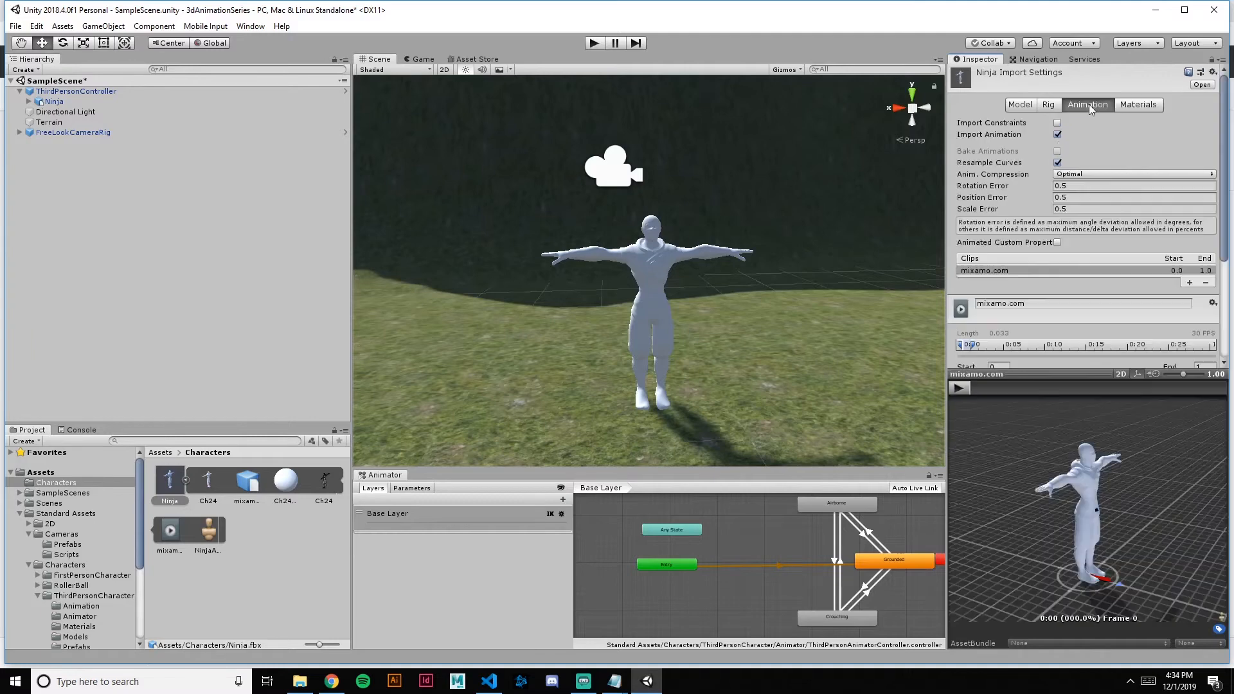
click(1058, 106)
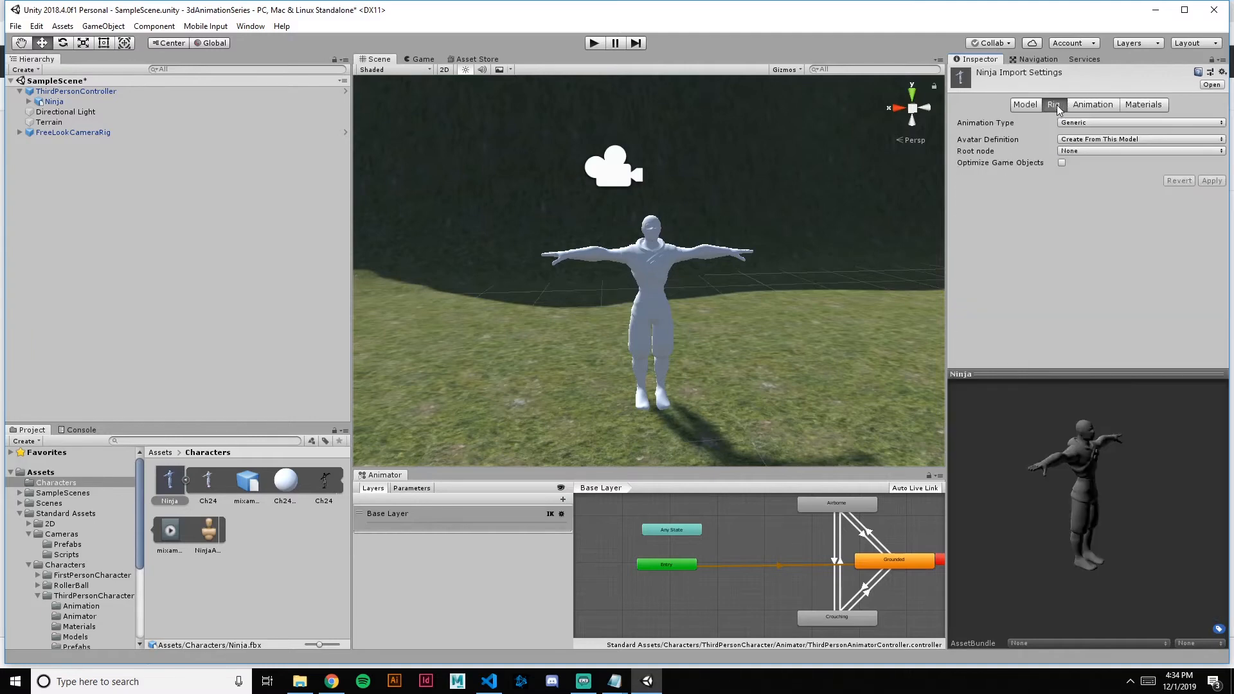
click(1108, 122)
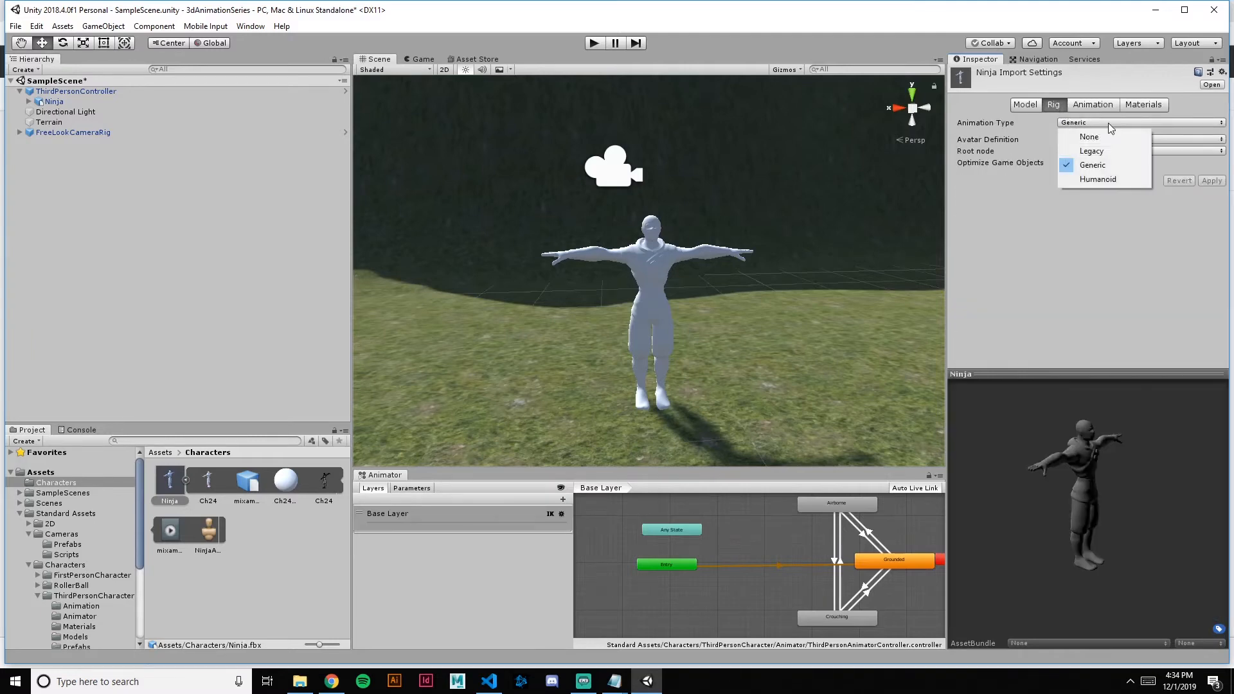
click(1108, 180)
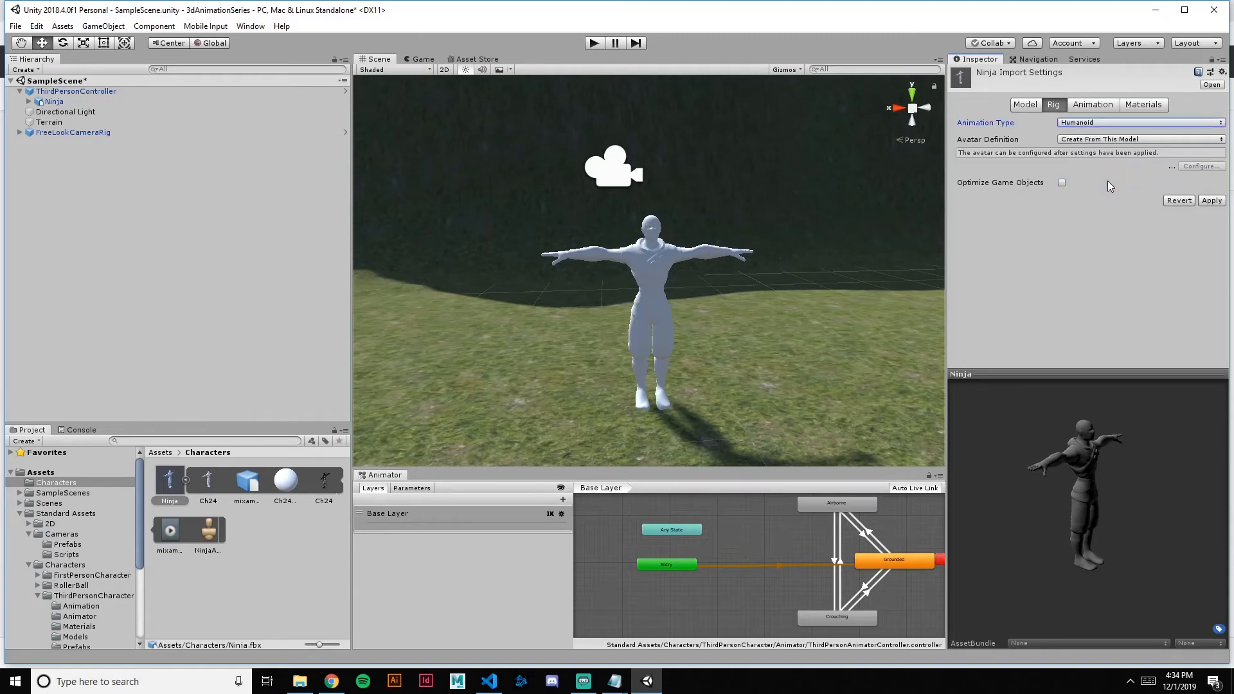
Preview the Ninja model from the front, keep its avatar definition as Create From This Model, and apply the rig settings
drag(1098, 469, 1016, 467)
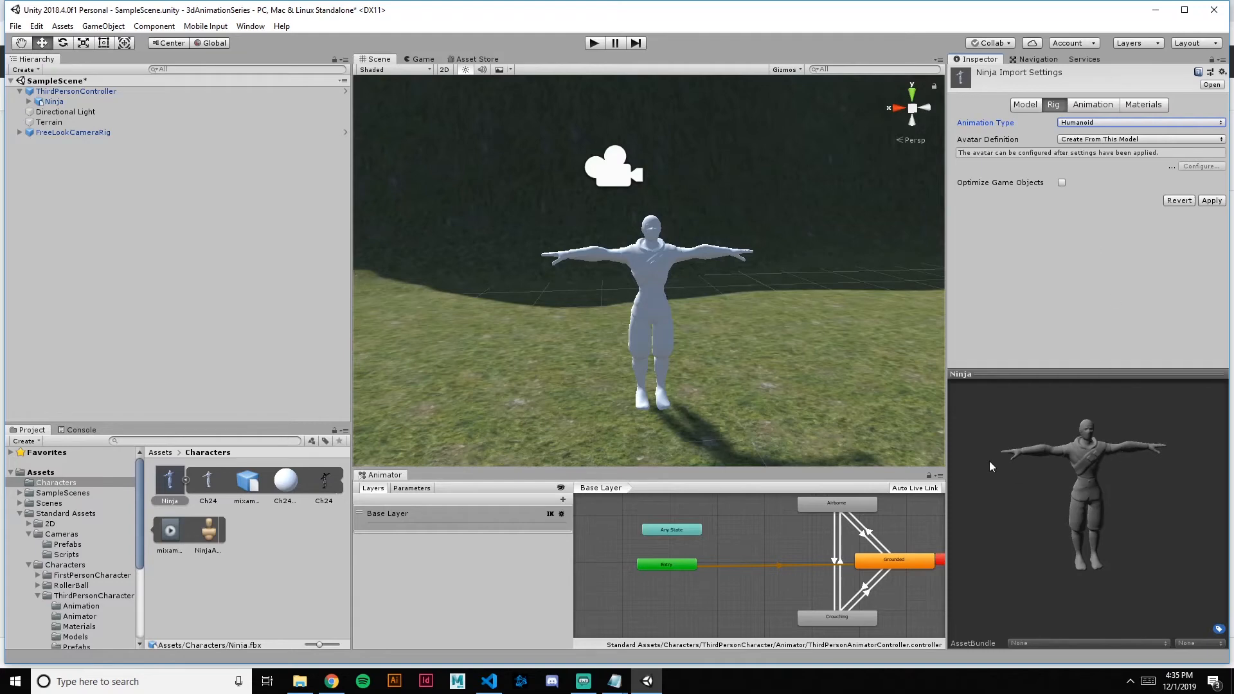
click(1144, 140)
click(1114, 146)
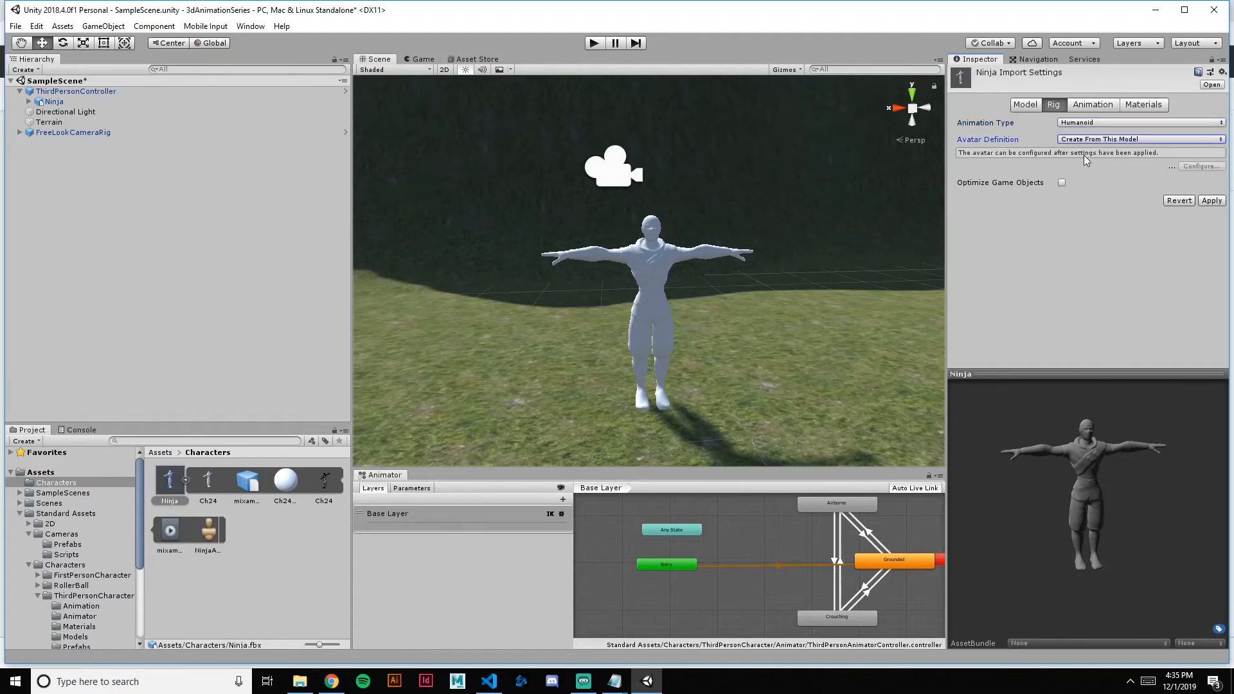
click(1212, 202)
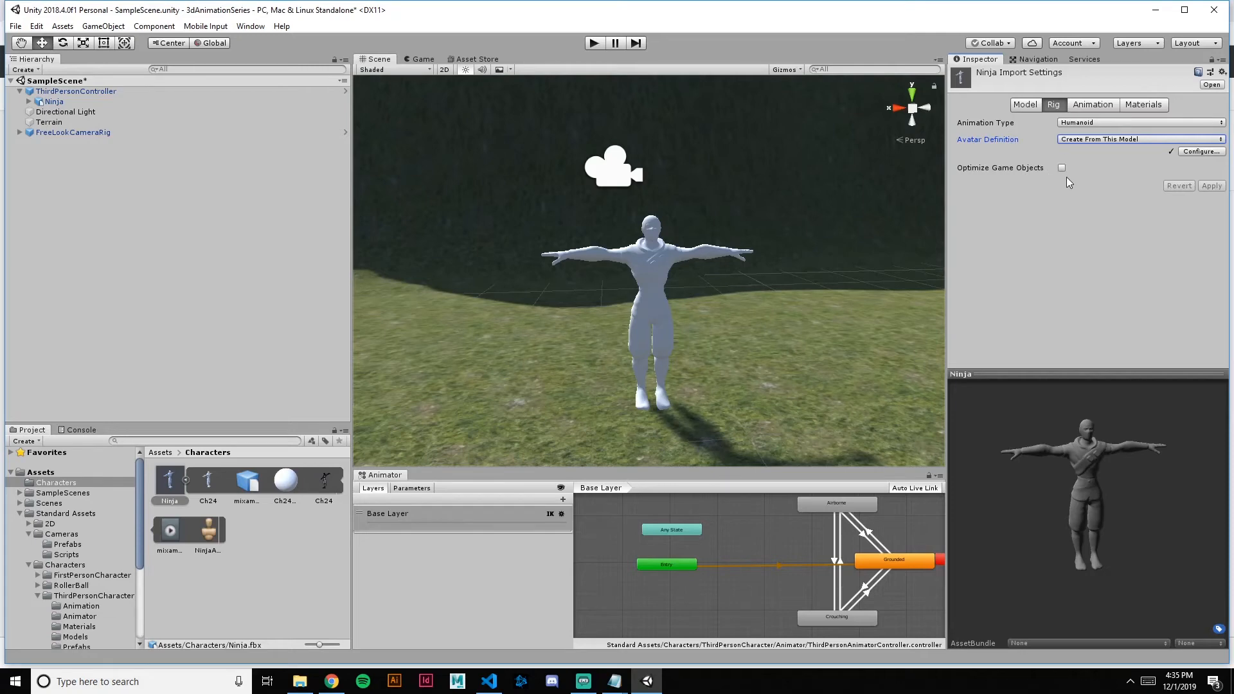
Assign NinjaAvatar as the avatar in ThirdPersonController's Animator and save the scene
click(139, 92)
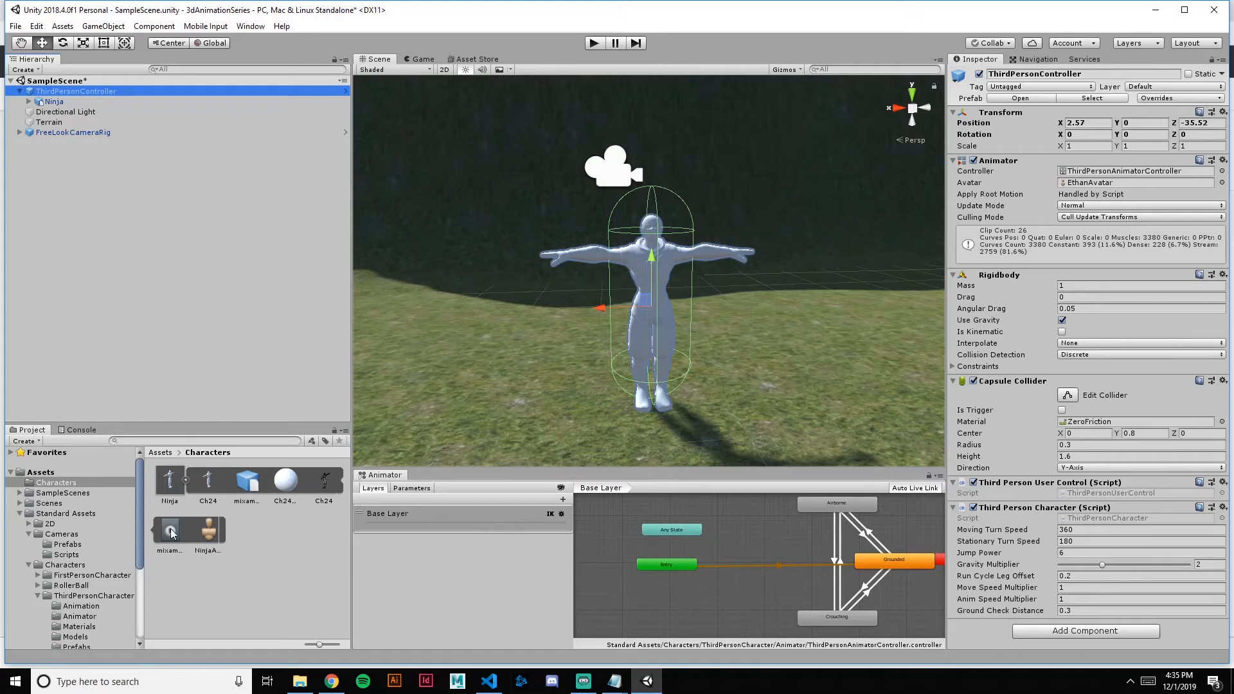
drag(218, 539, 1123, 186)
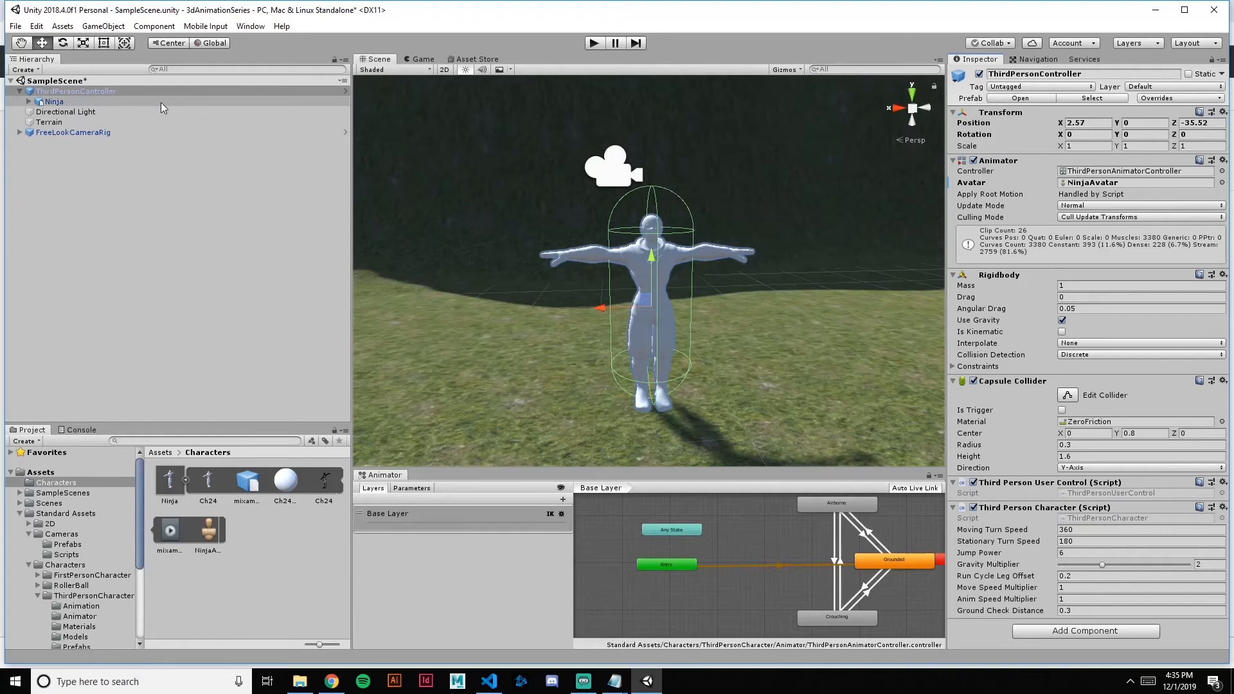
click(184, 93)
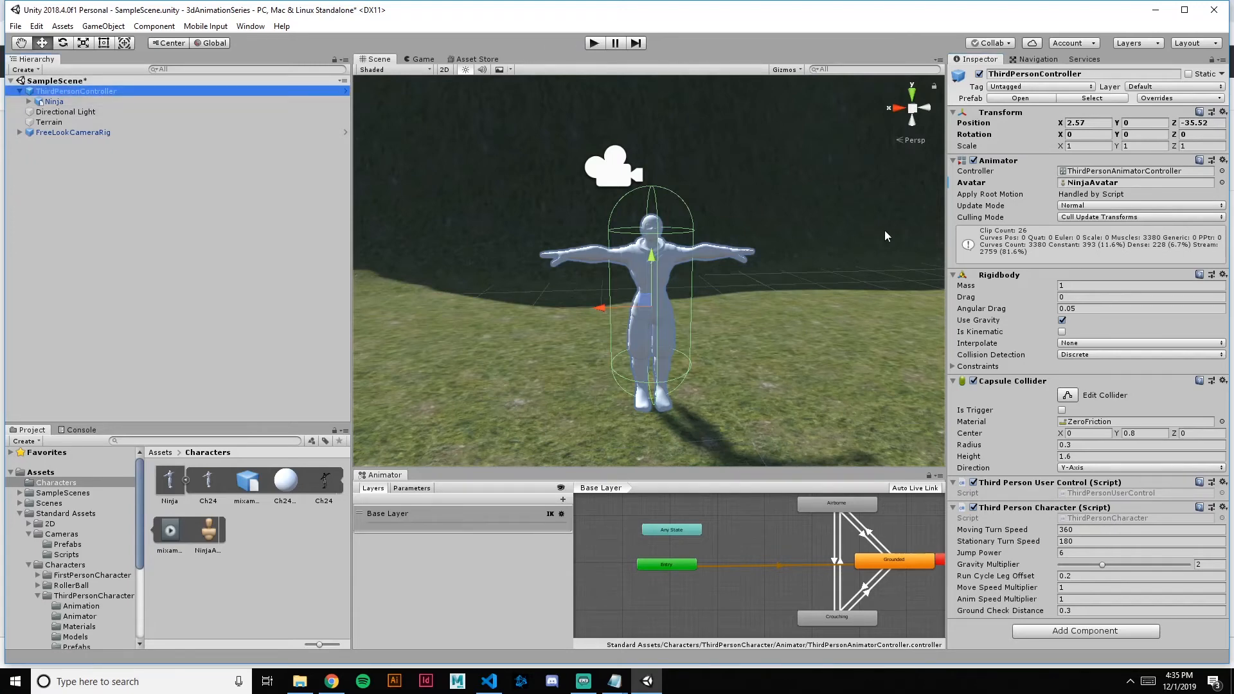
key(ctrl+s)
Play-test the scene by running, turning and crouching with the Ninja character, and stop play mode
click(595, 43)
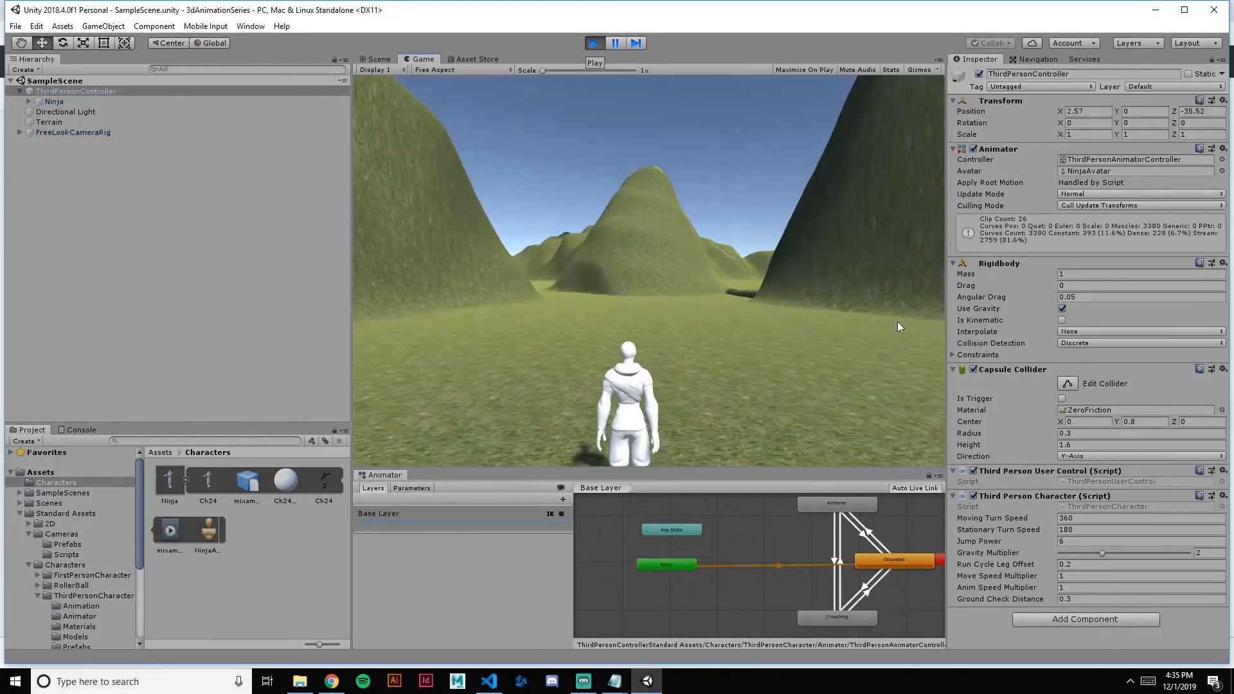
key(w)
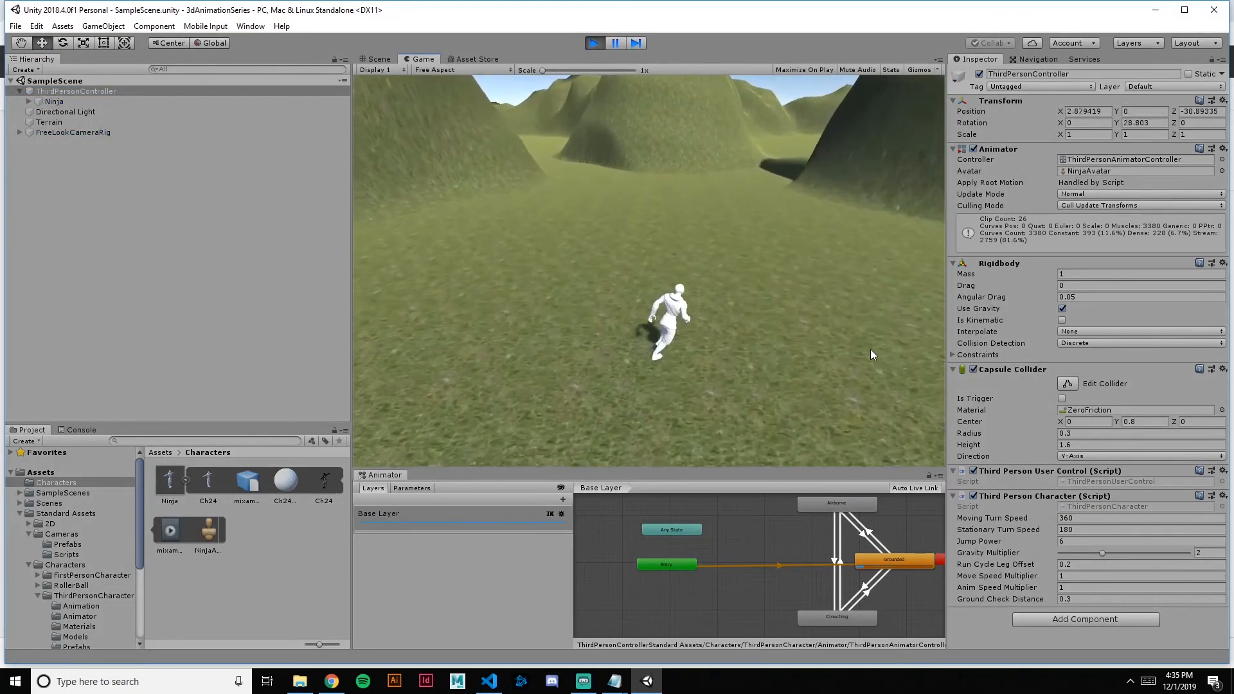
key(a)
key(c)
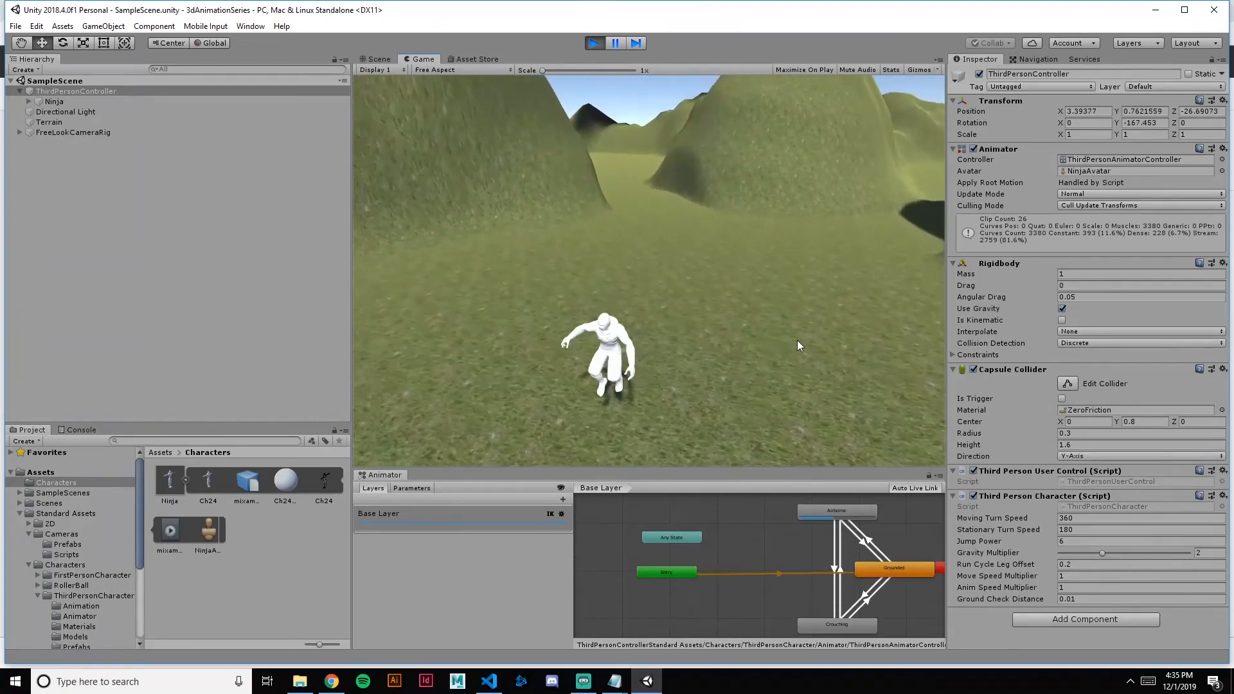
key(s)
key(w)
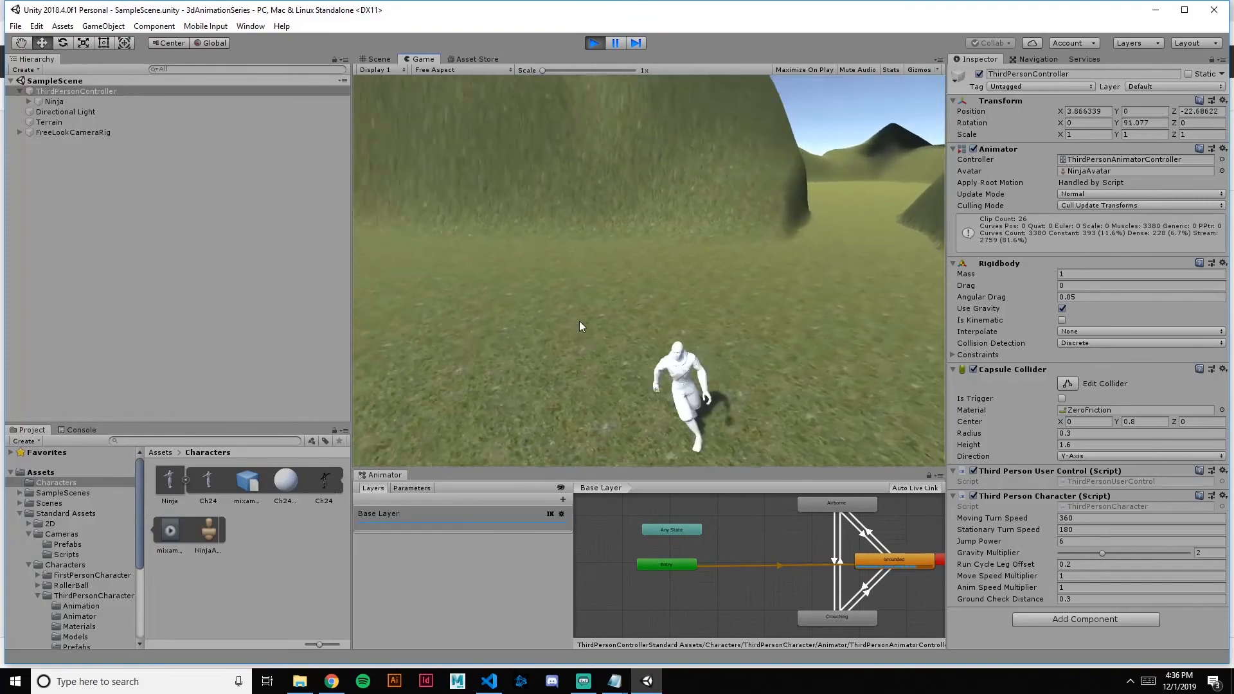
click(593, 42)
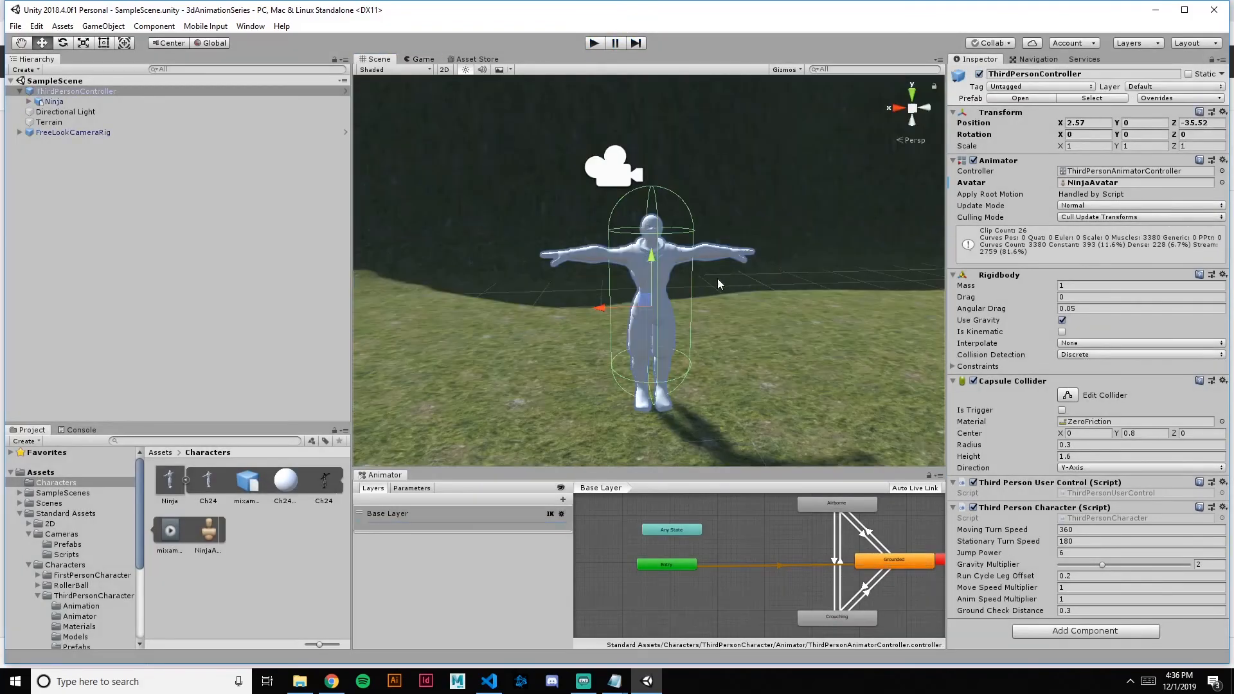
Preview the Ninja model asset from the front and show its material import settings
scroll(711, 261, up, 3)
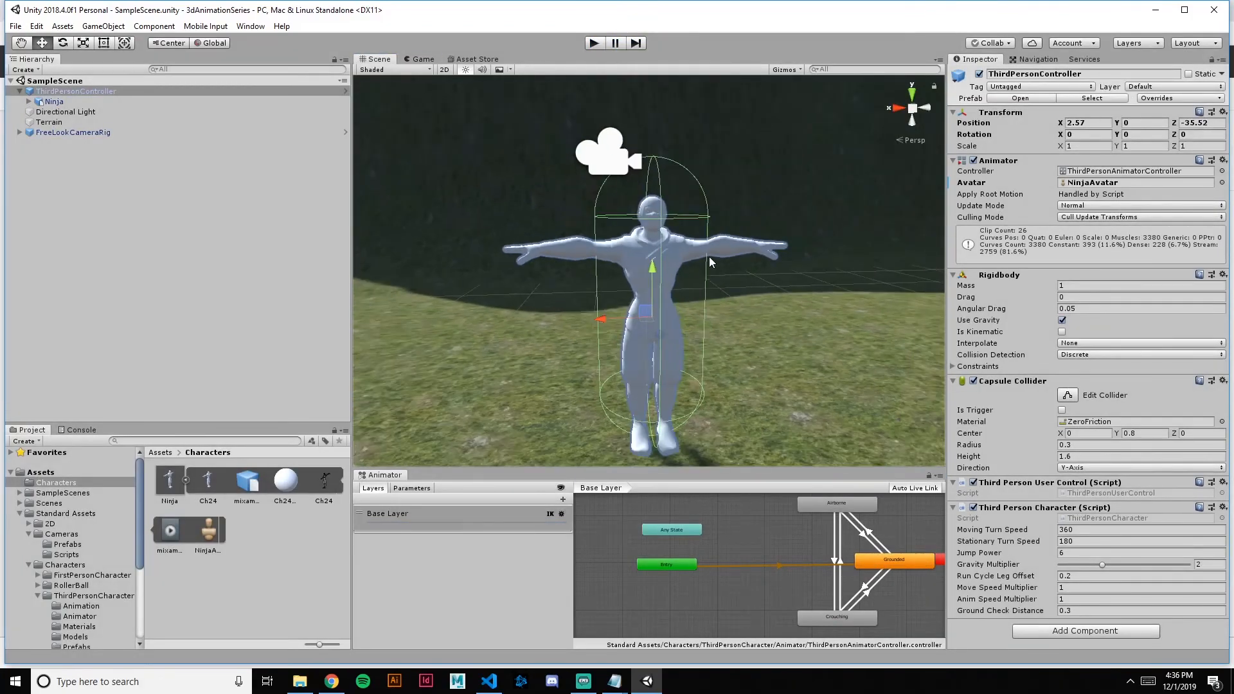
scroll(697, 267, down, 1)
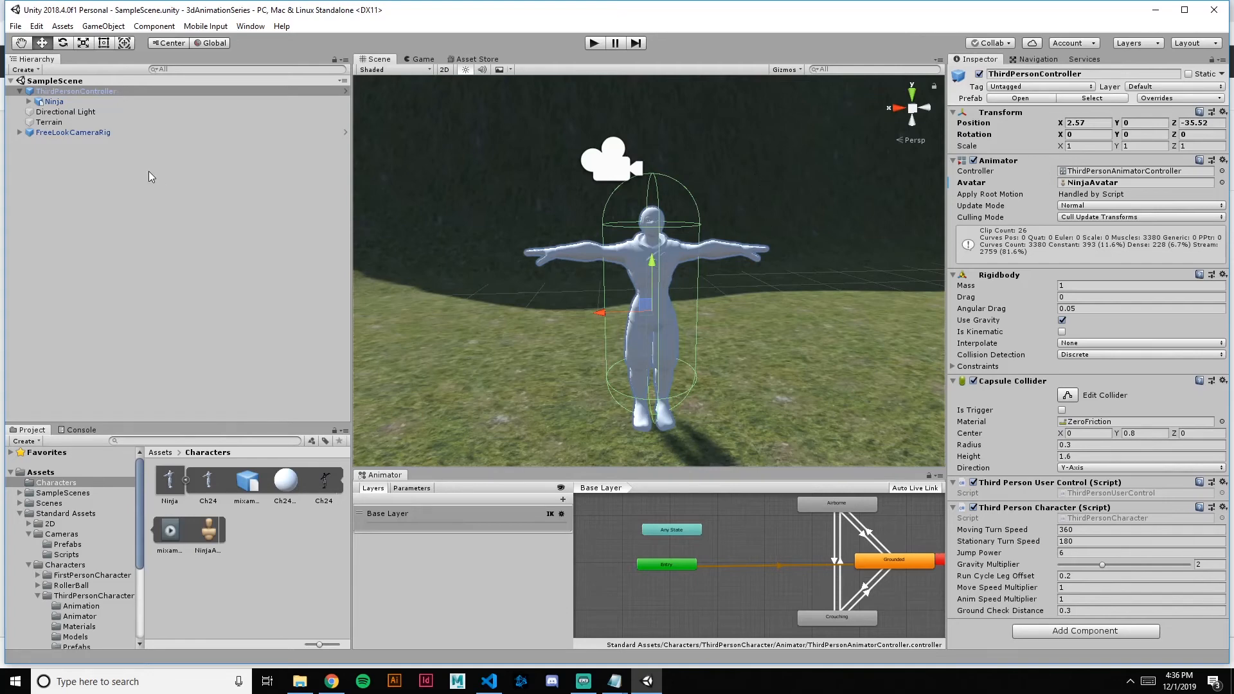
click(121, 100)
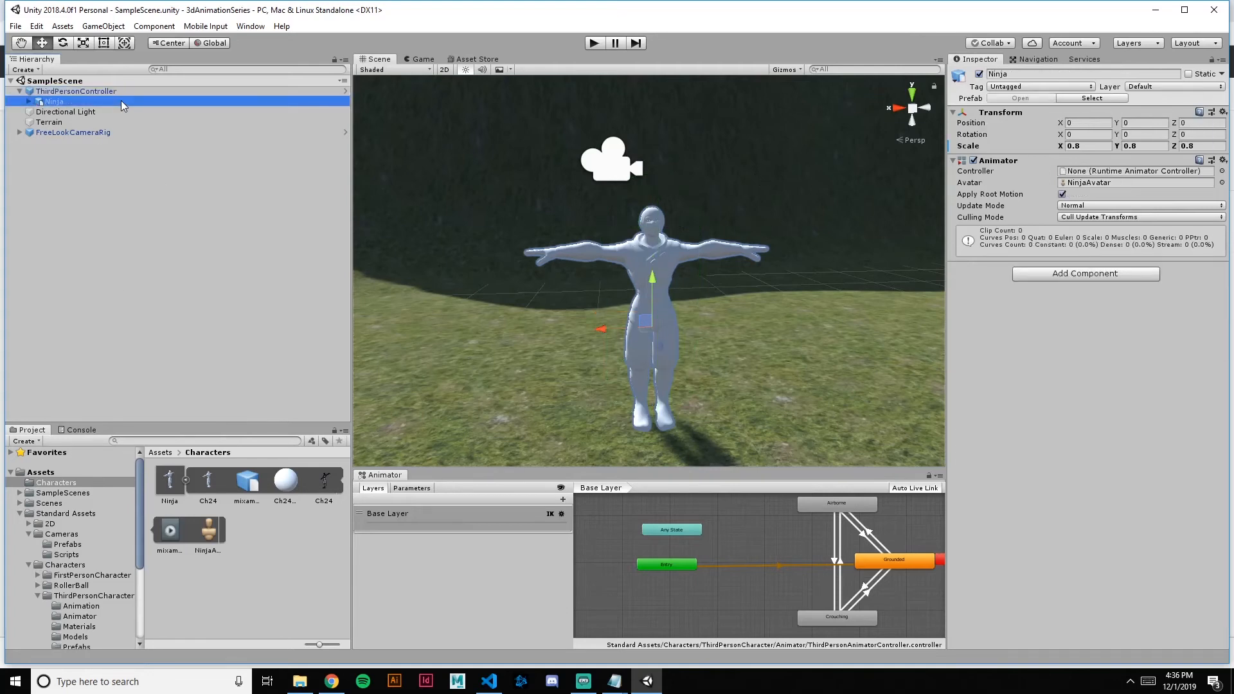
click(169, 488)
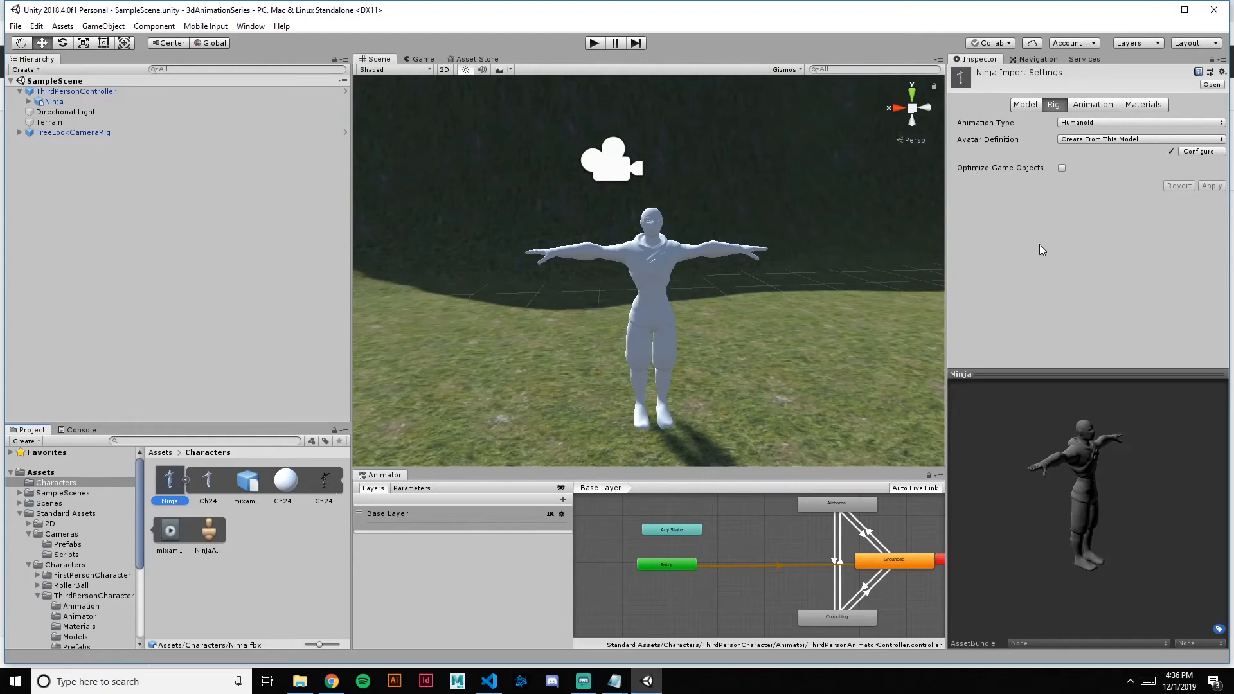
drag(1116, 479, 1027, 482)
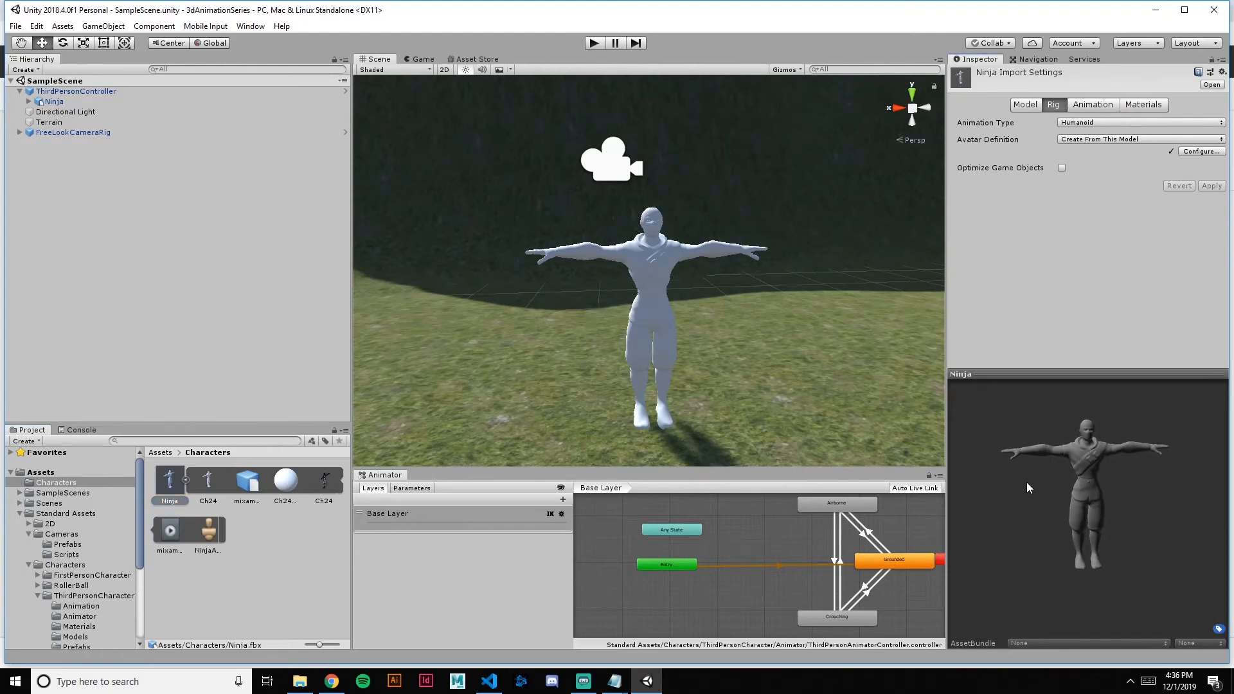
click(1139, 105)
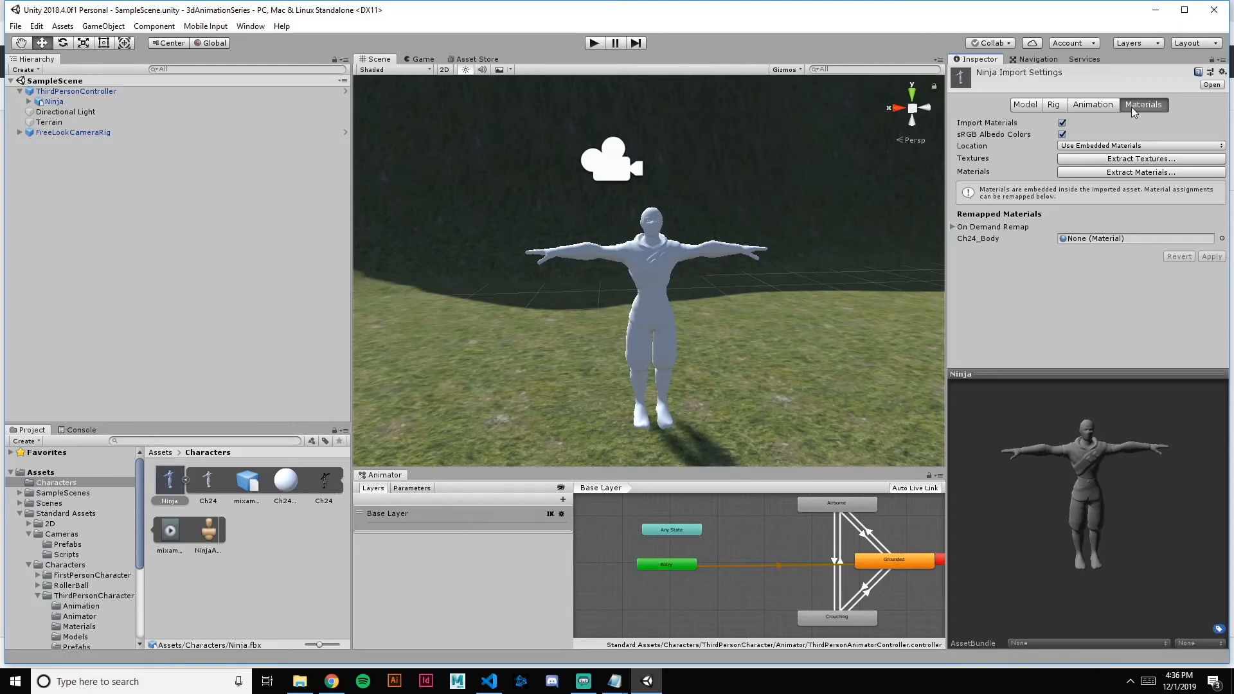
Start extracting the Ninja model's textures and create a Materials folder inside Assets/Characters for them
click(1136, 163)
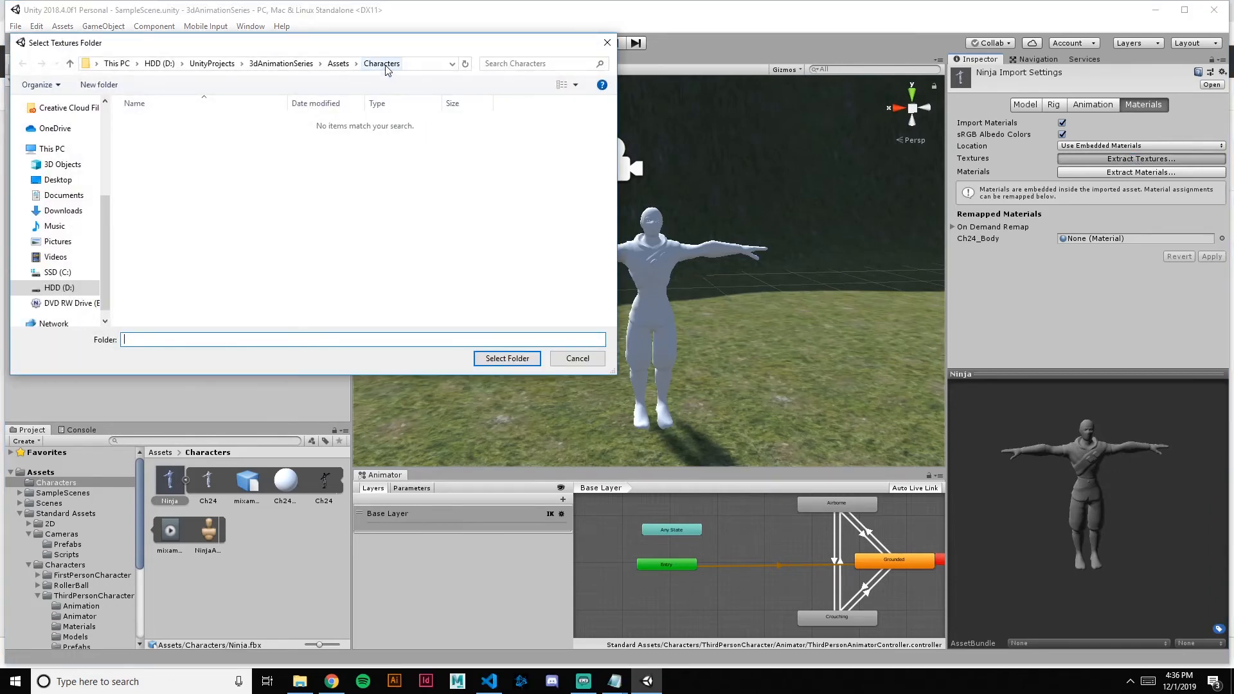
right_click(245, 265)
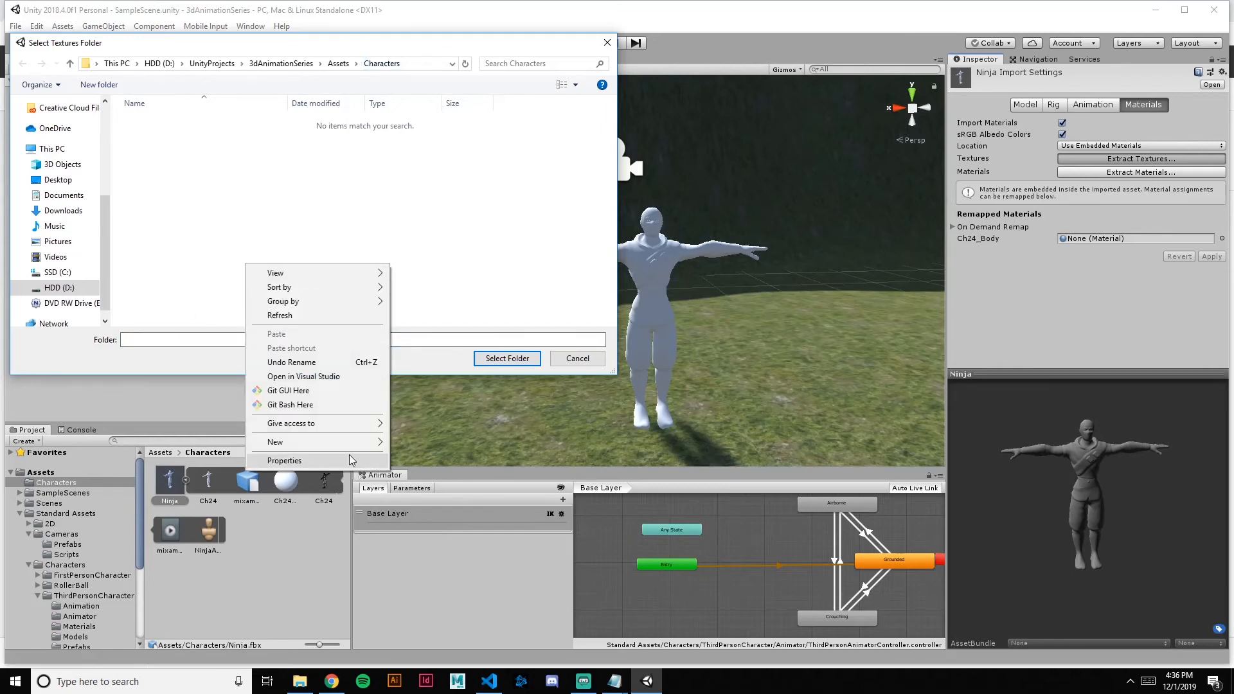
mouse_move(371, 443)
click(414, 443)
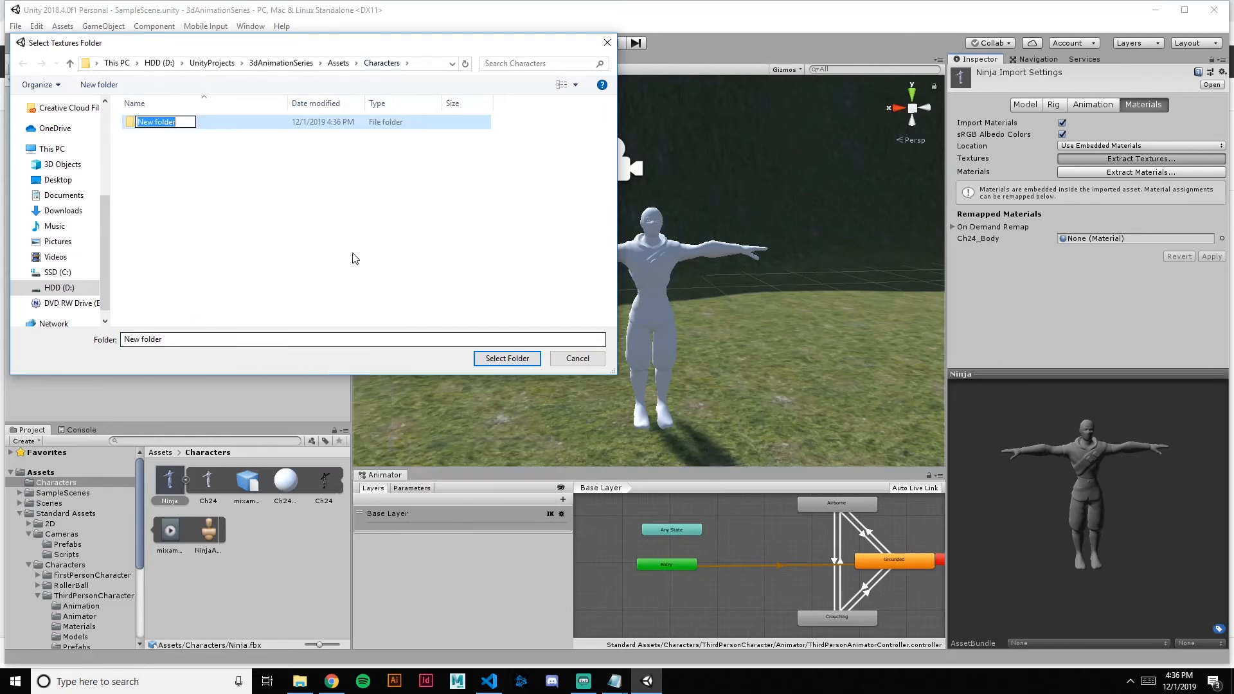
text(Mat)
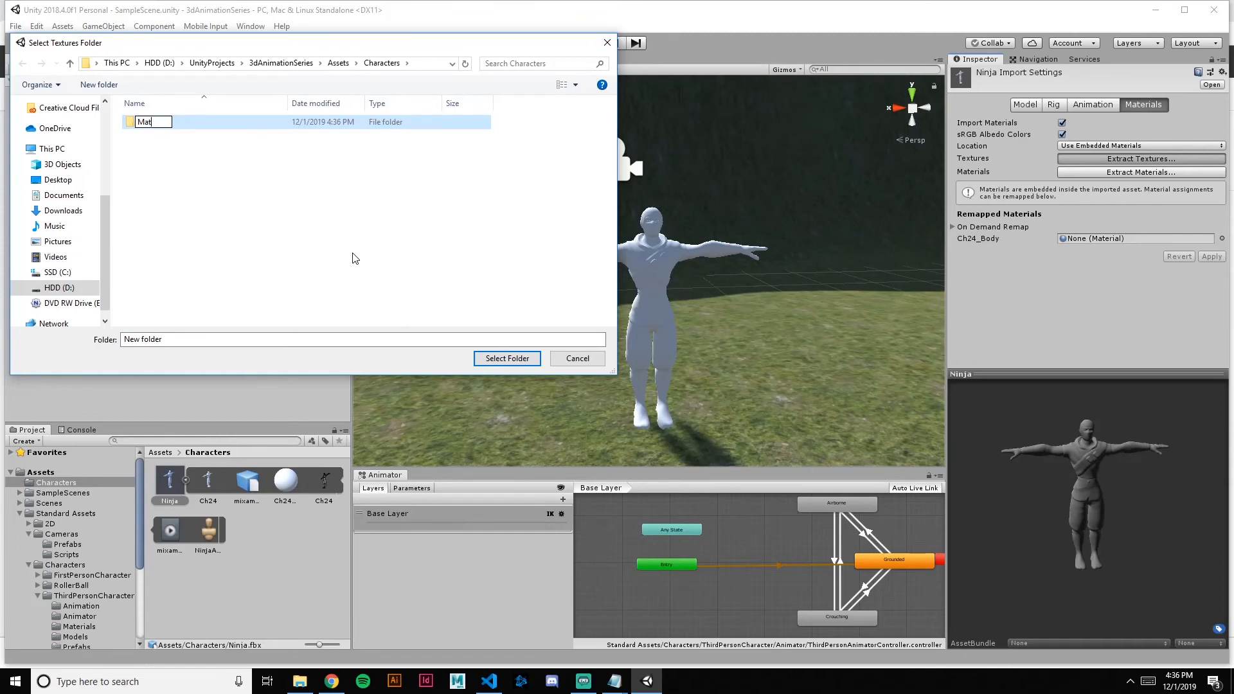
text(erials)
key(Return)
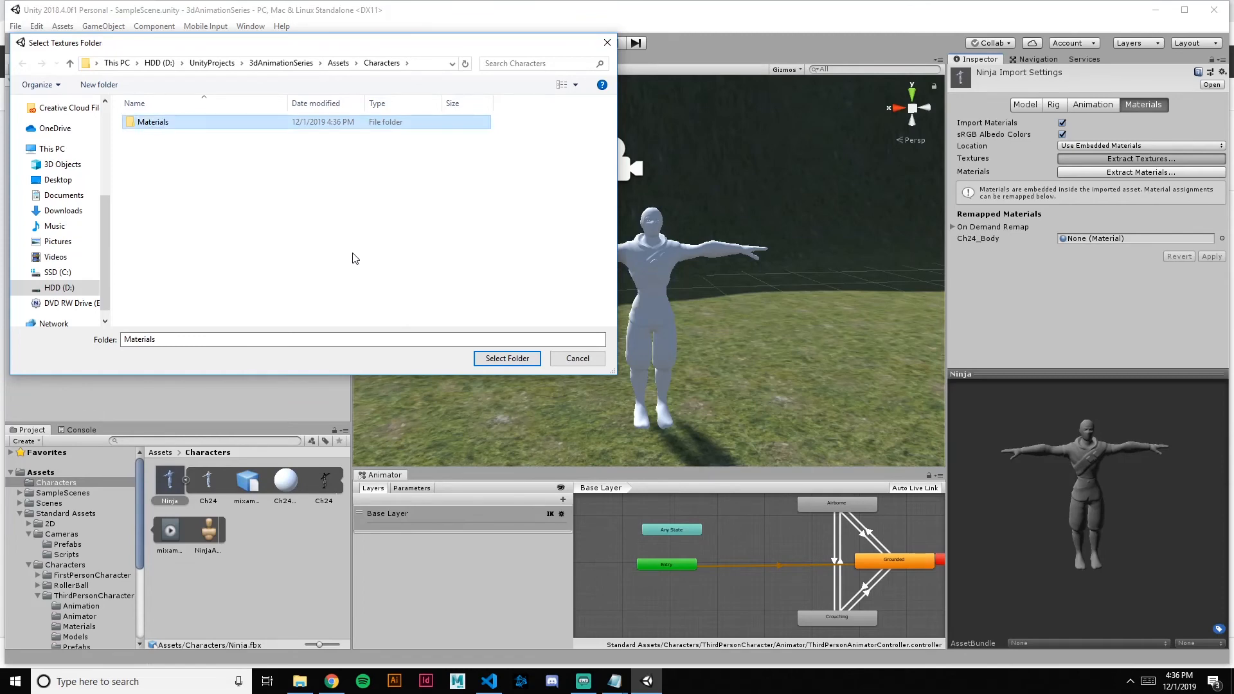
Extract the textures into the Materials folder and fix the normal map setting of Ch24_1001_Normal.png
double_click(280, 126)
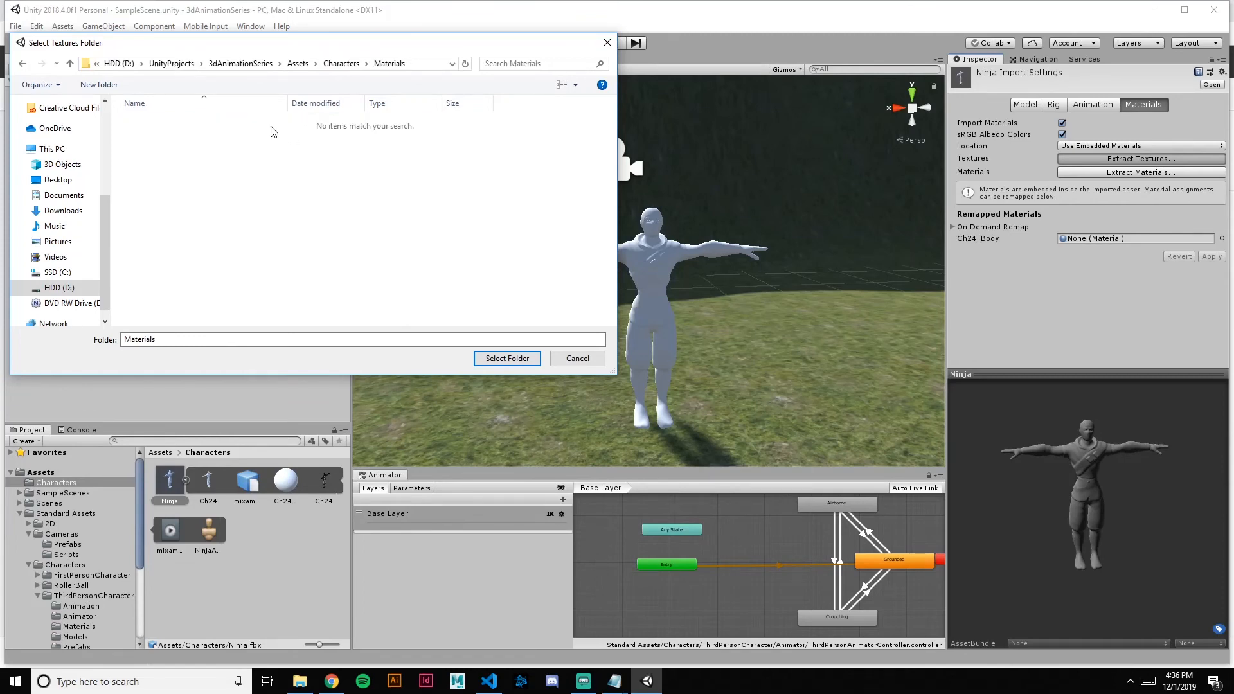
click(521, 357)
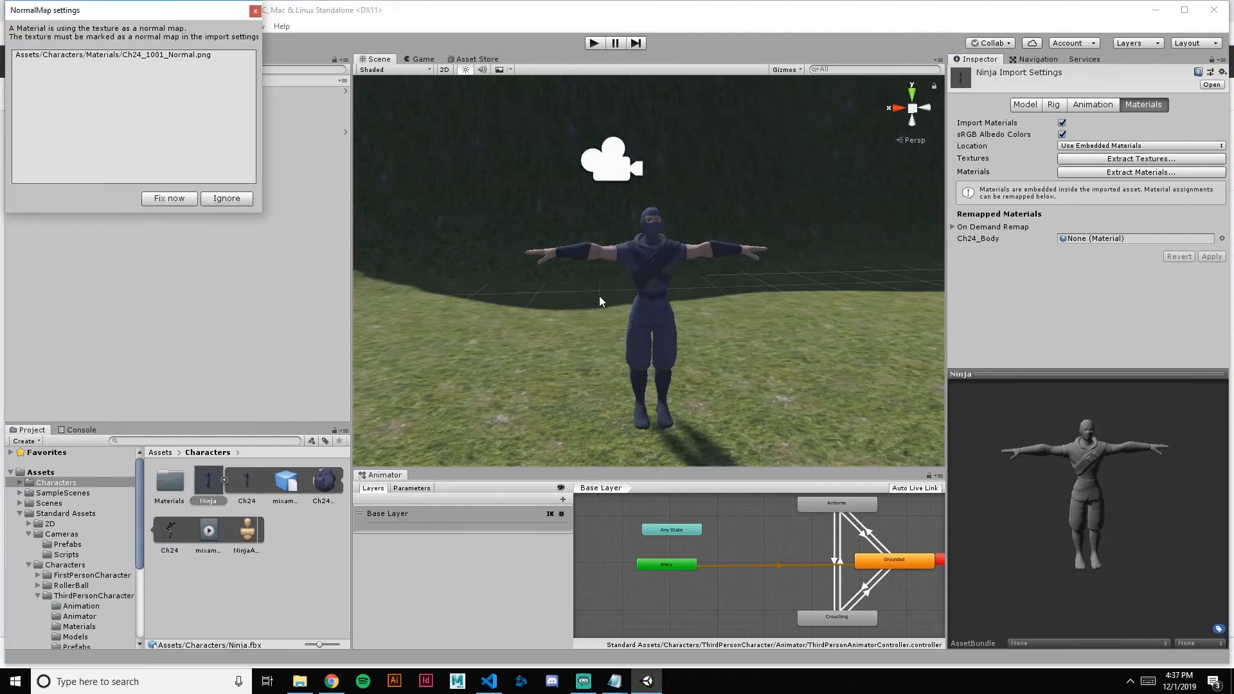
click(171, 199)
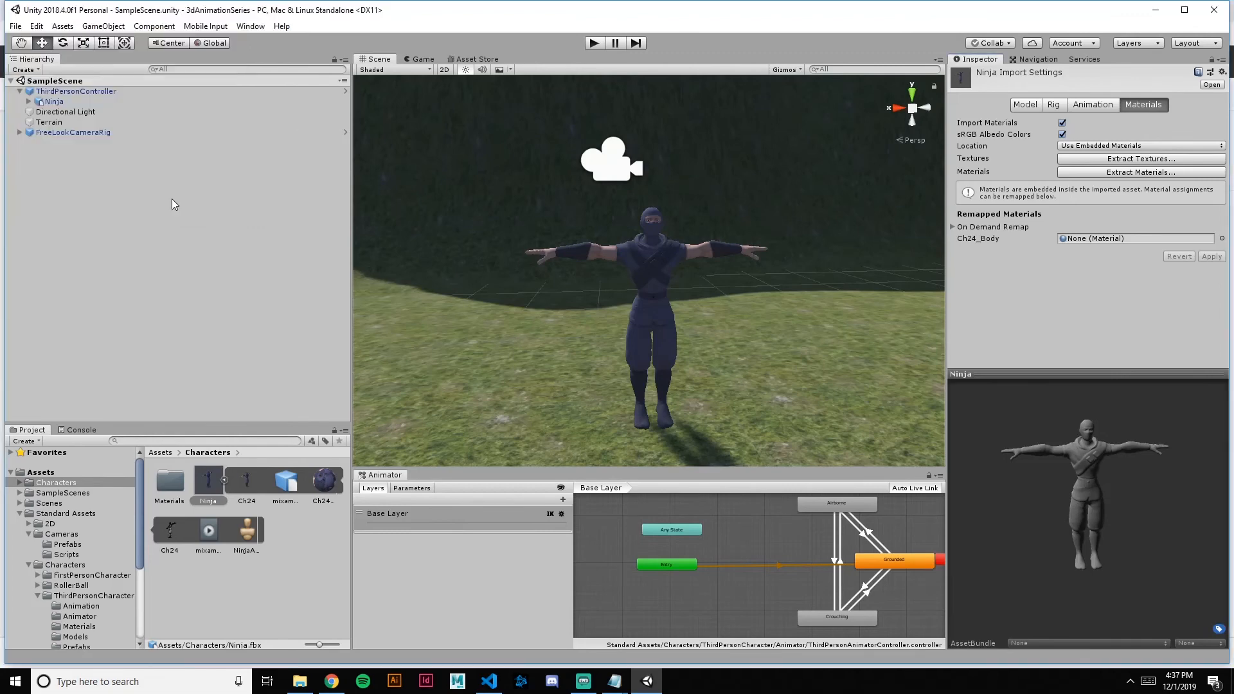
drag(608, 275, 661, 258)
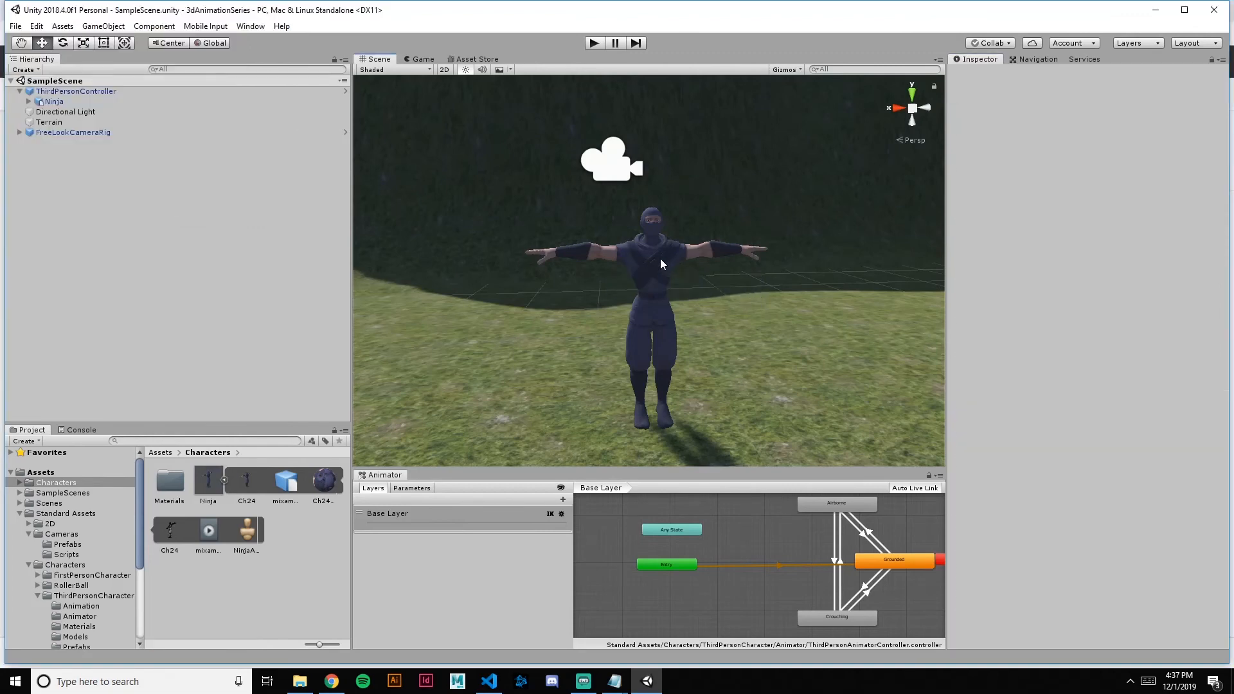
click(661, 258)
click(721, 250)
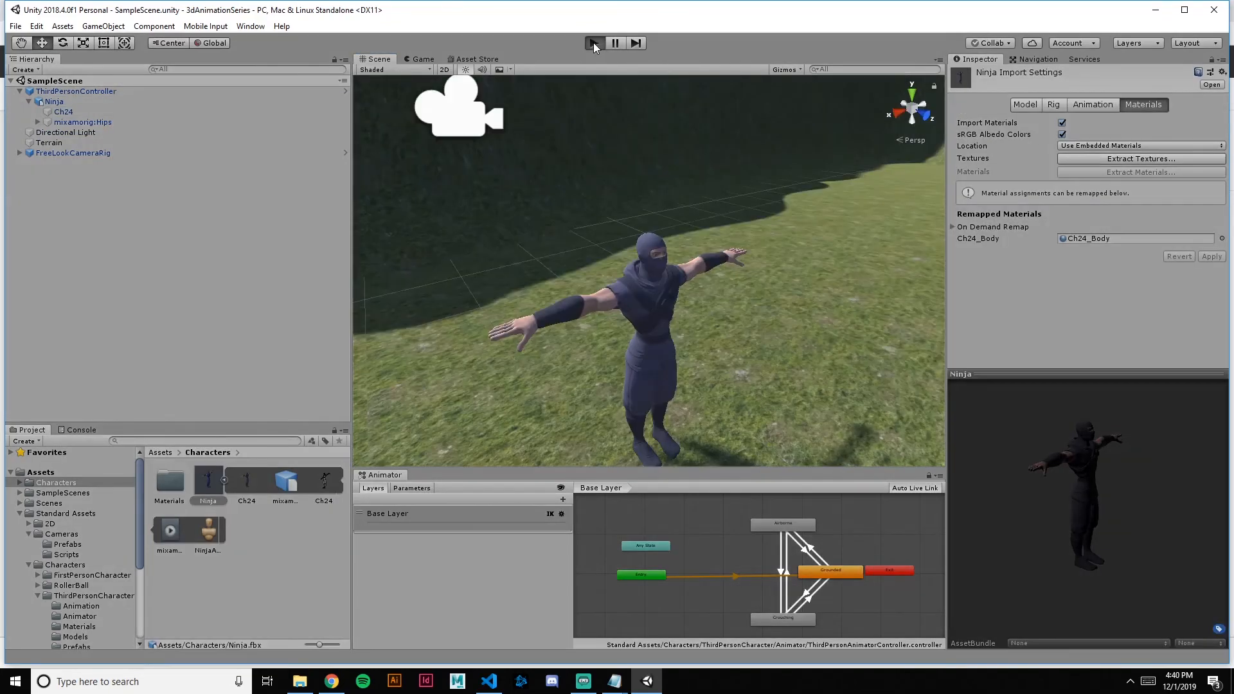
Play-test the scene by running and crouching with the textured Ninja character
key(ctrl+p)
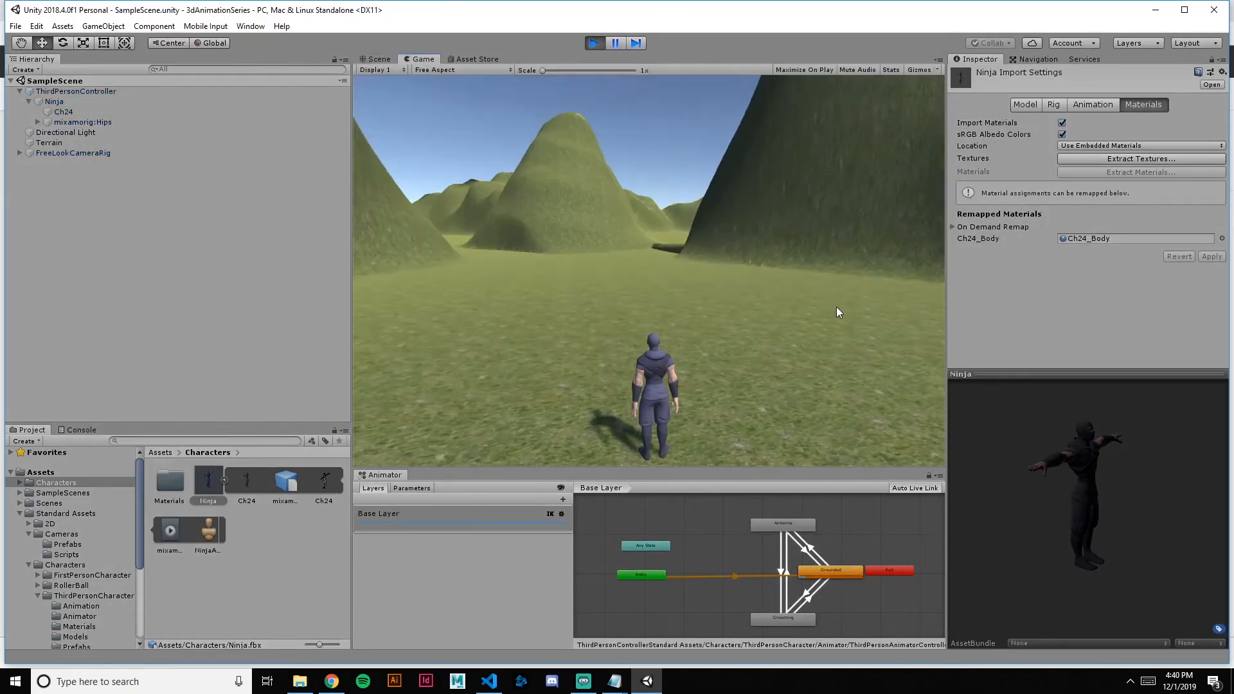
key(w)
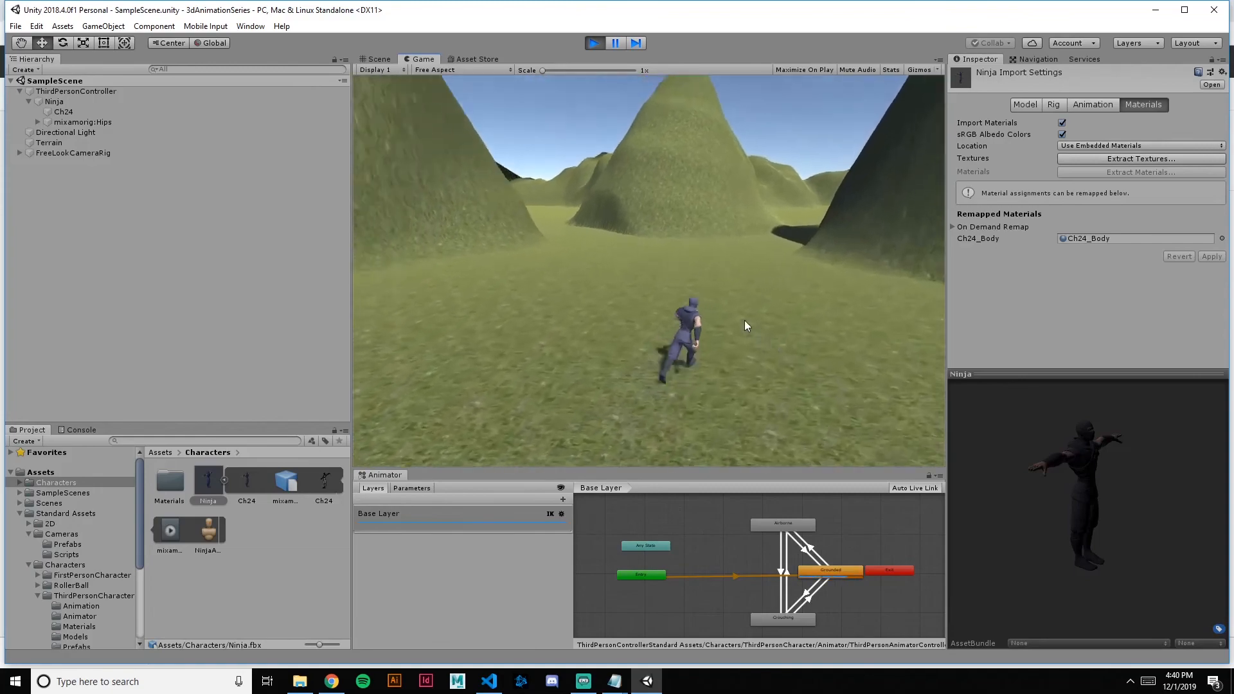
key(c)
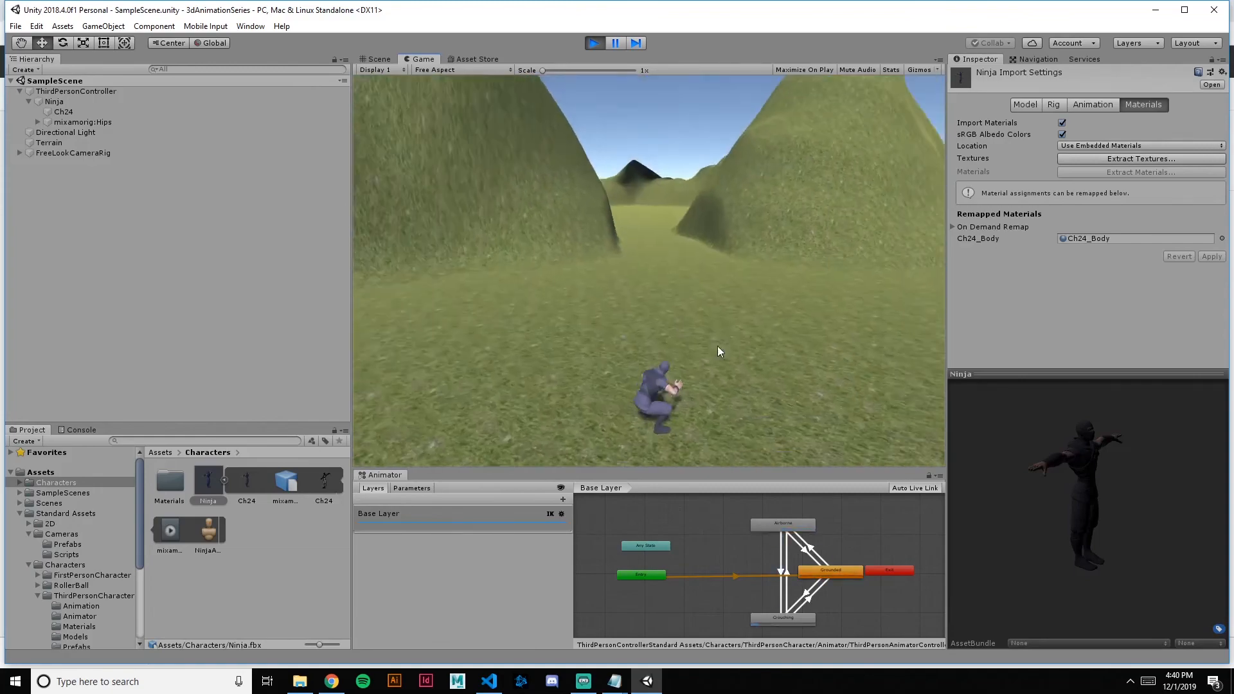
key(w)
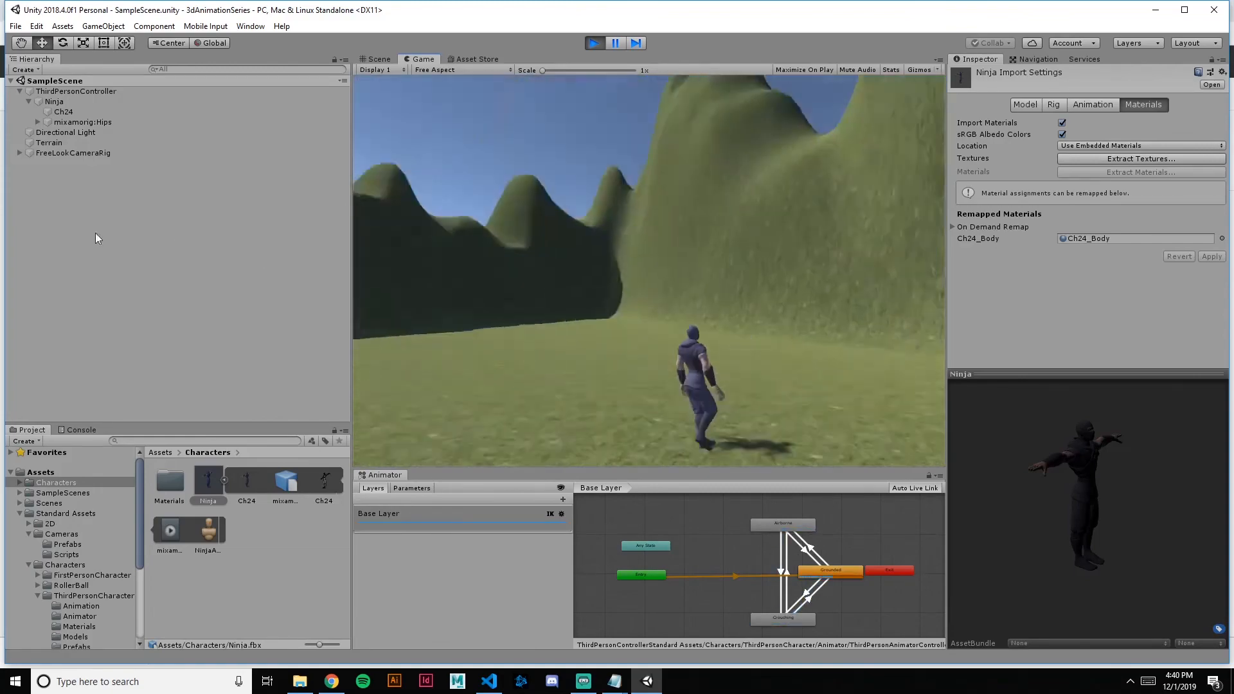
key(w)
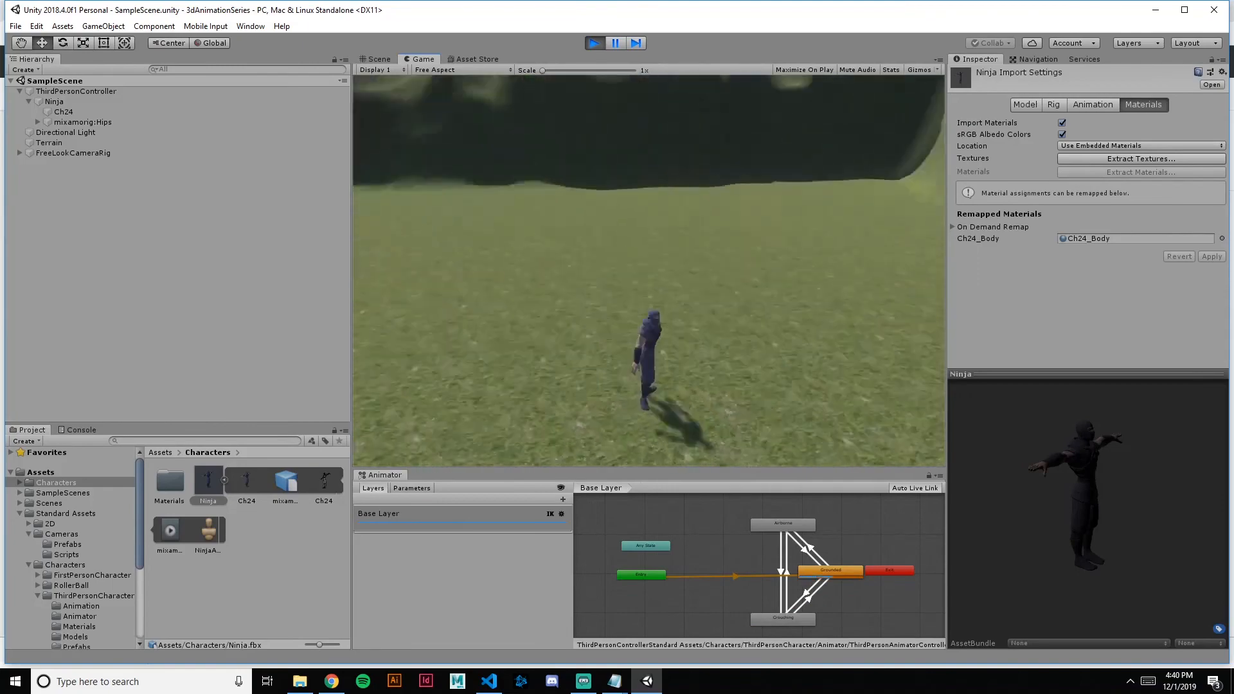
key(w)
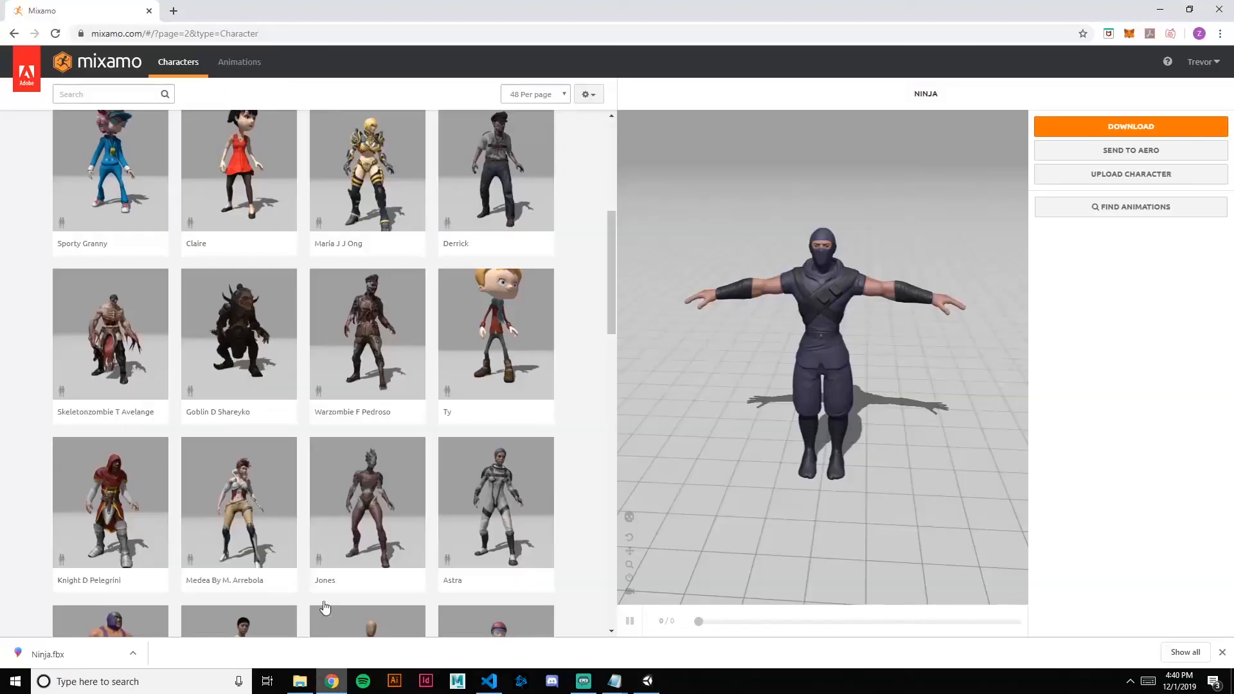
Browse the second page of Mixamo's character library for alternative characters
scroll(418, 321, down, 6)
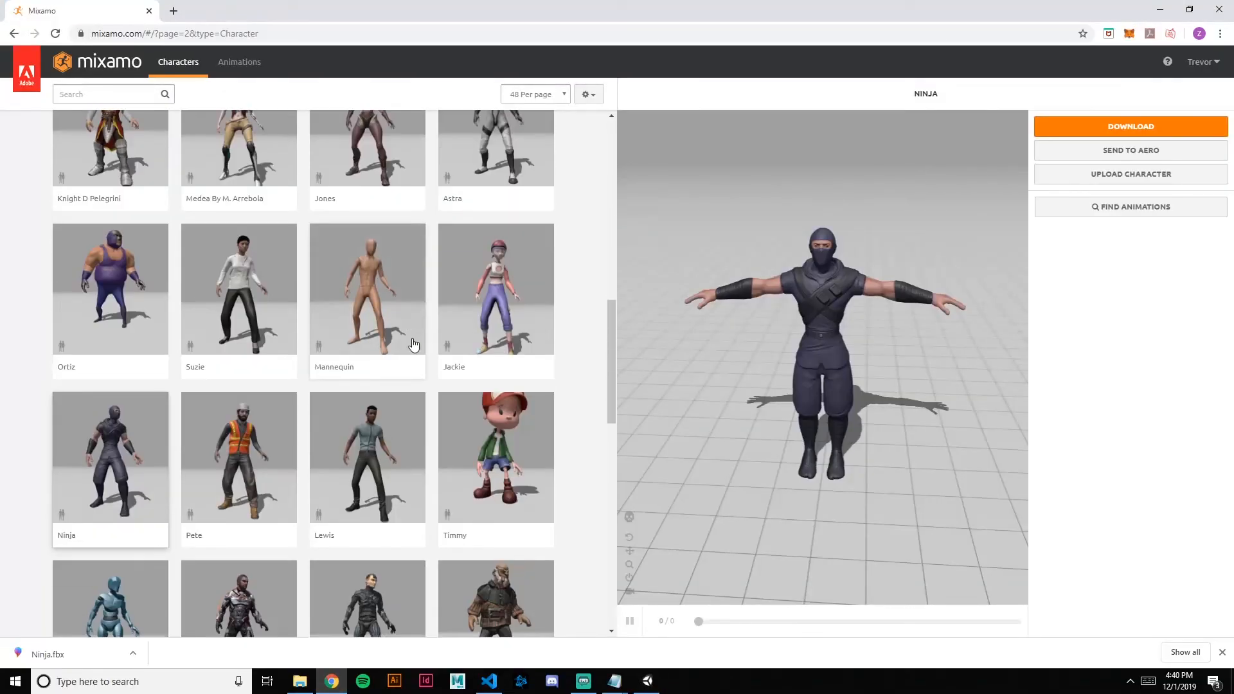
scroll(507, 427, down, 3)
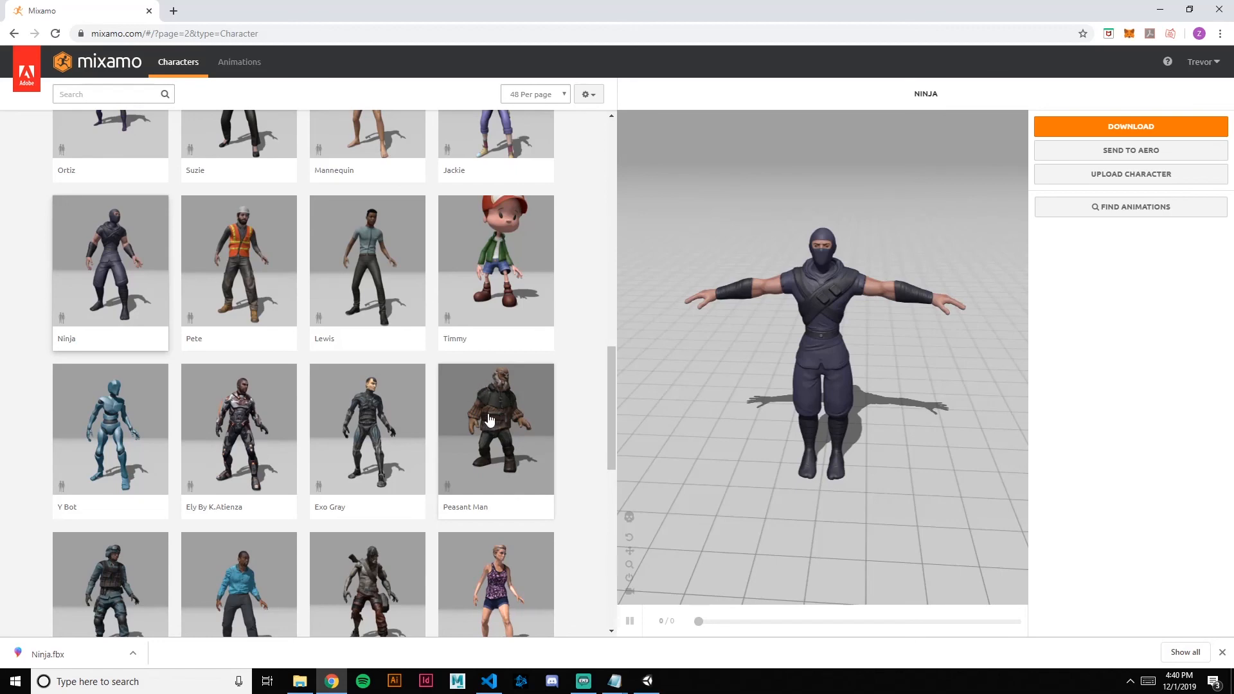
scroll(488, 419, up, 10)
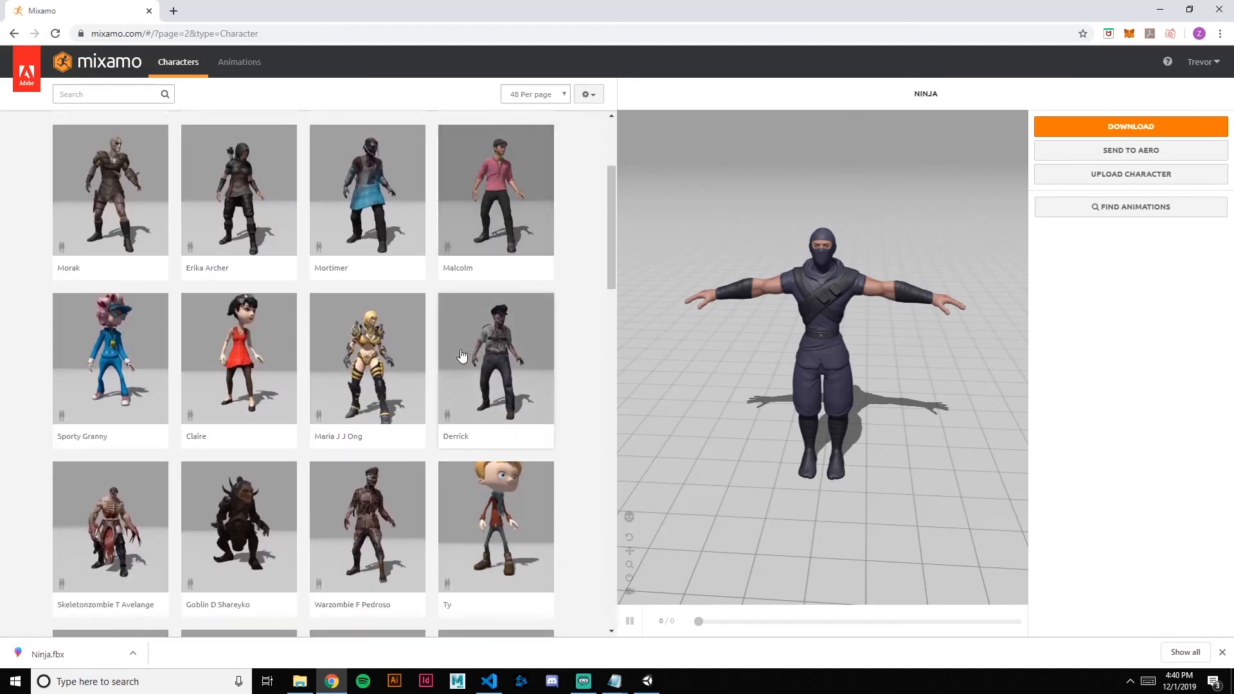
scroll(461, 355, up, 3)
scroll(462, 355, down, 2)
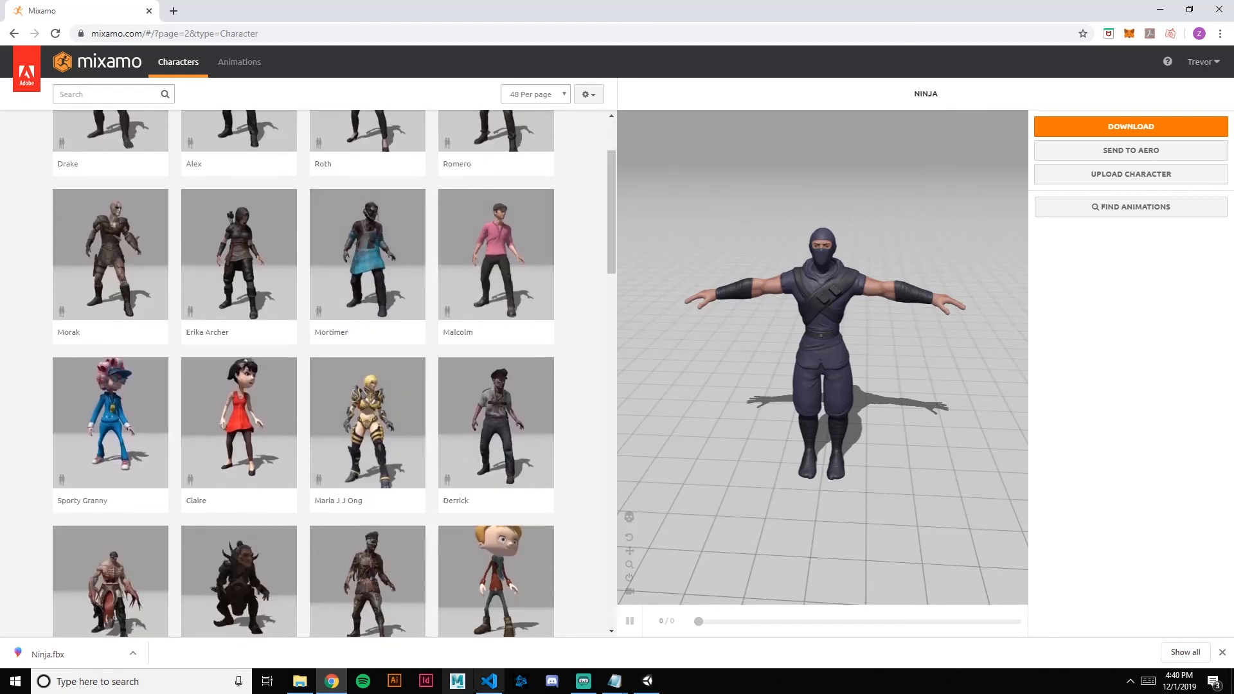
Switch back to Unity and stop play mode
click(646, 682)
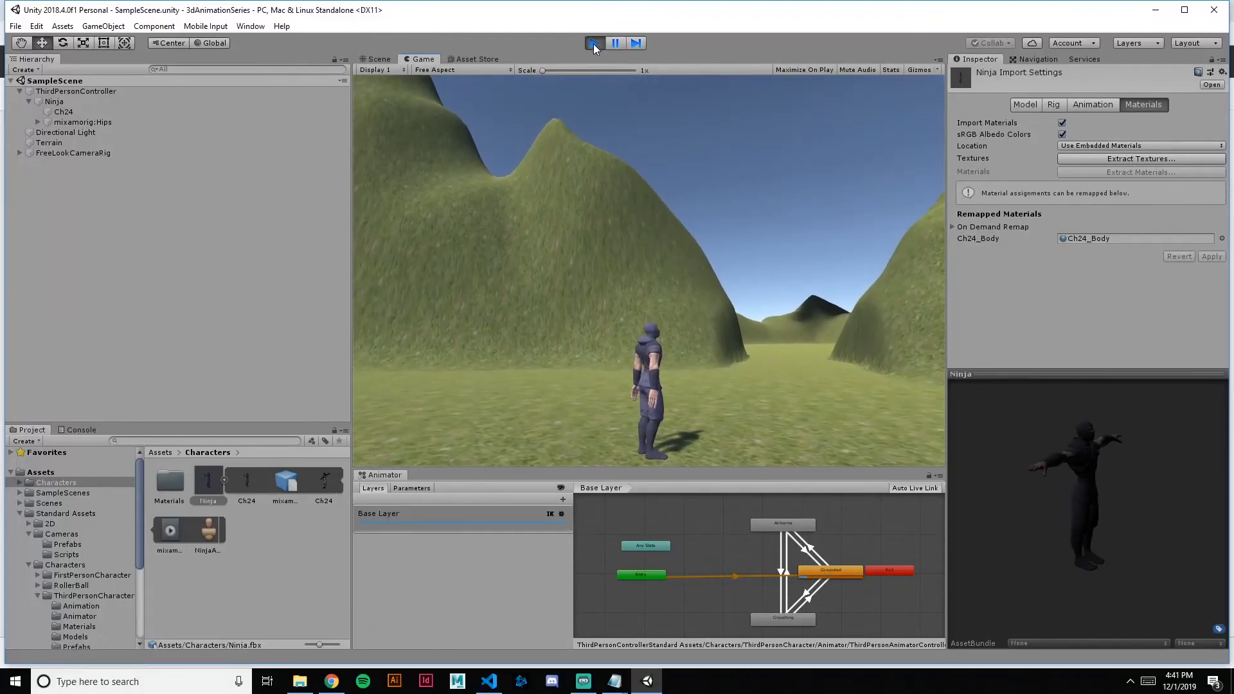
click(594, 43)
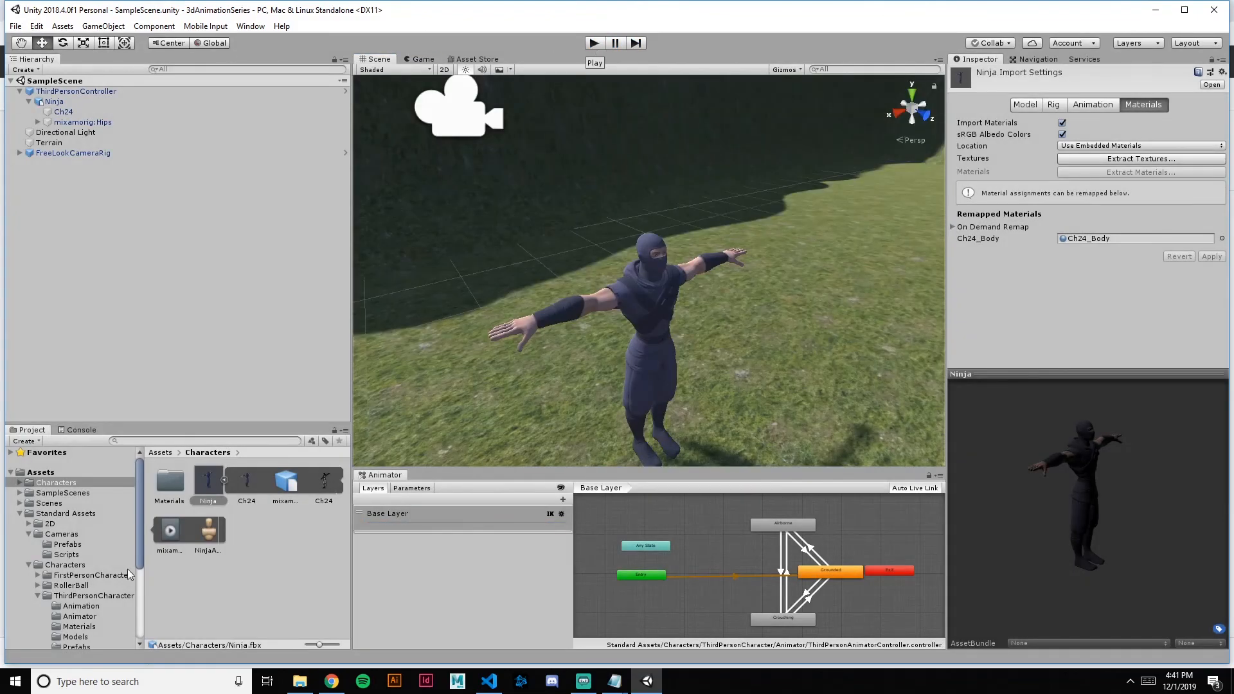